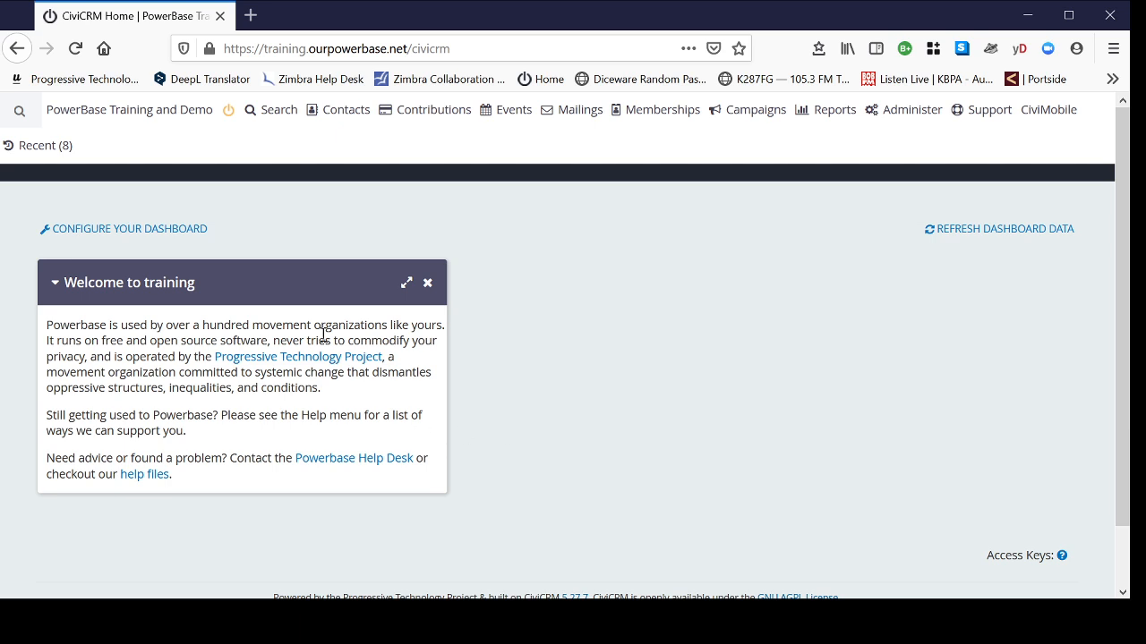
# - Review the contact groups list, including COM Kernersville Email List, then open the From Email Address options
pyautogui.moveTo(354, 119)
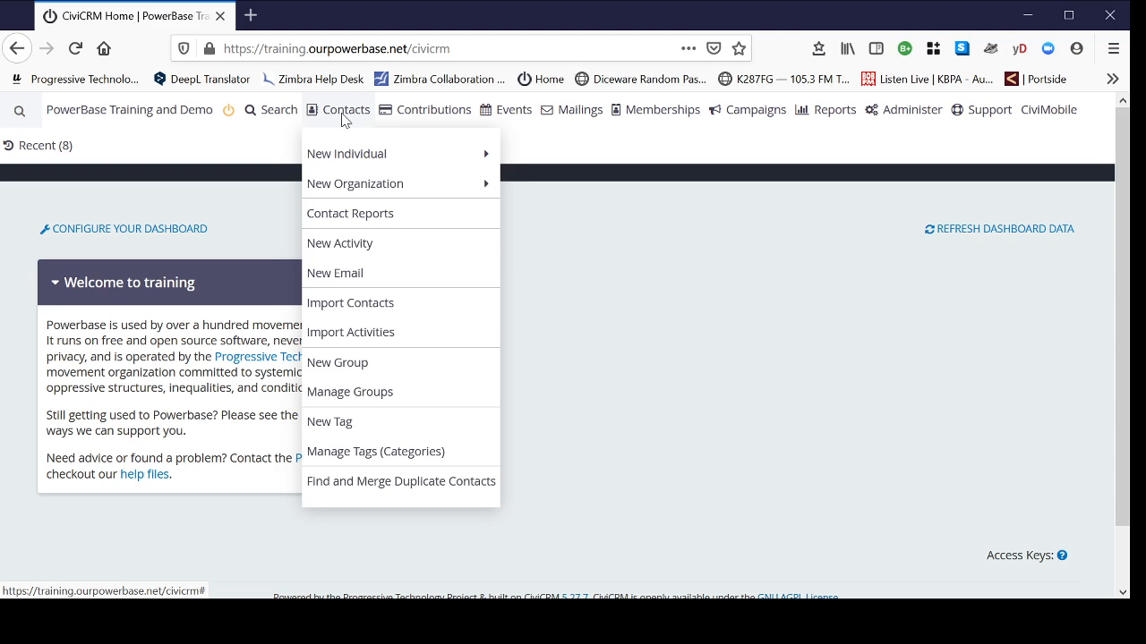
pyautogui.click(335, 395)
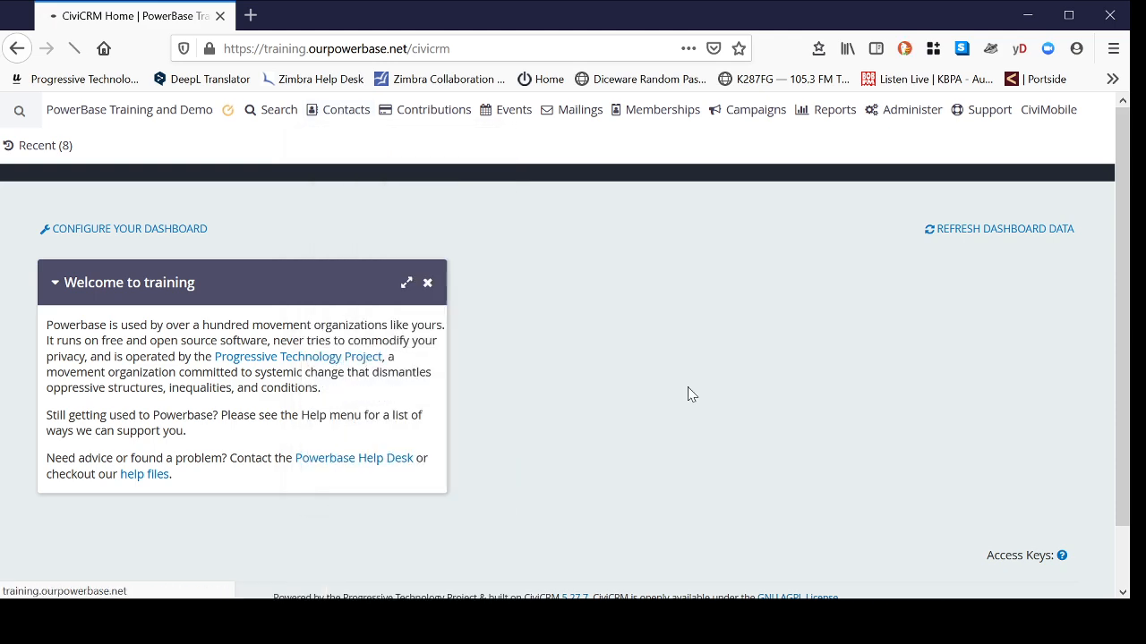
pyautogui.scroll(-3, 422, 320)
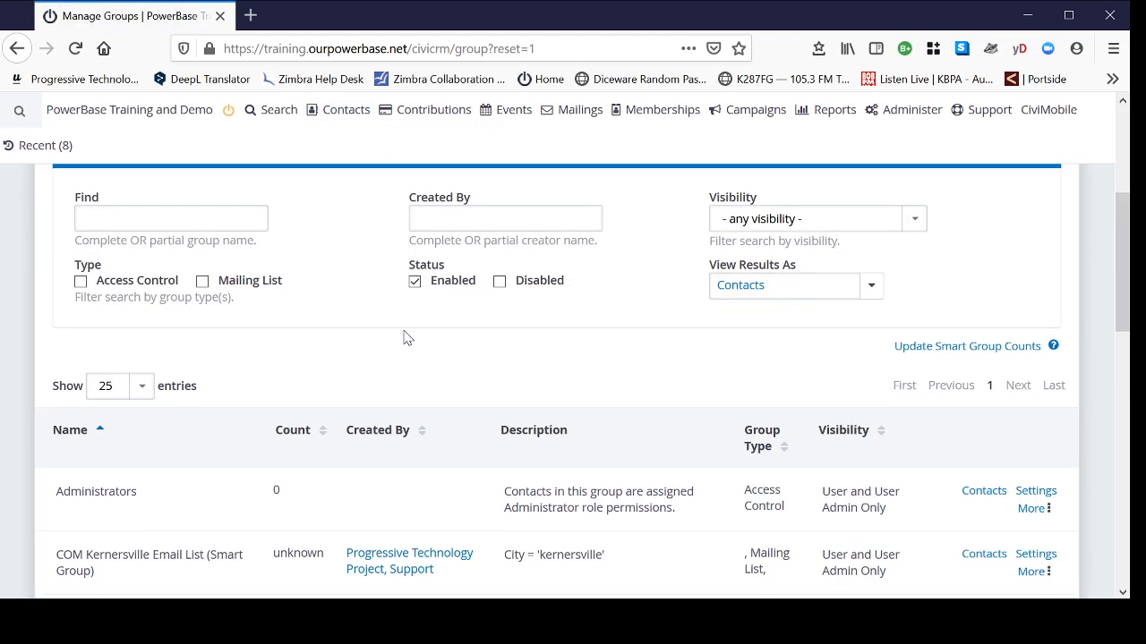
pyautogui.scroll(-3, 404, 338)
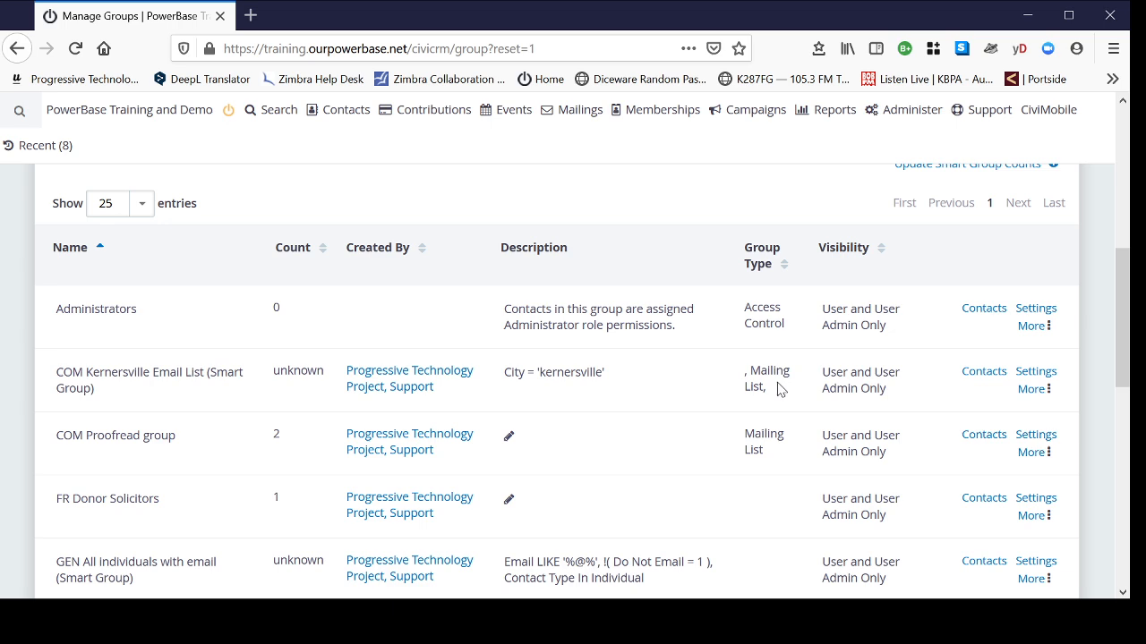
pyautogui.moveTo(583, 124)
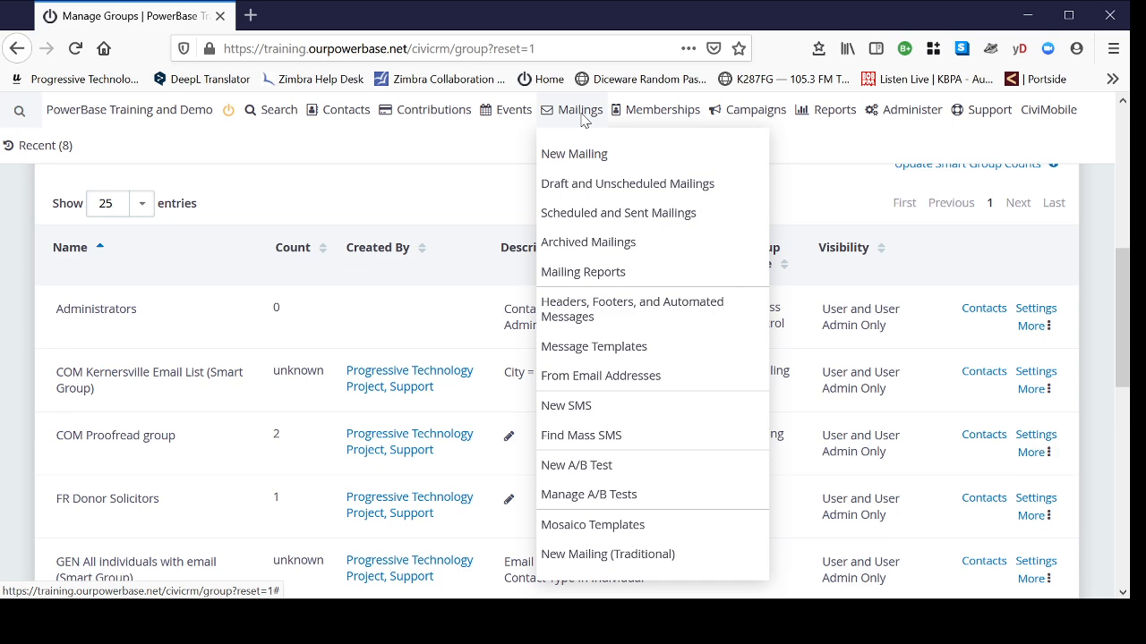
pyautogui.click(580, 376)
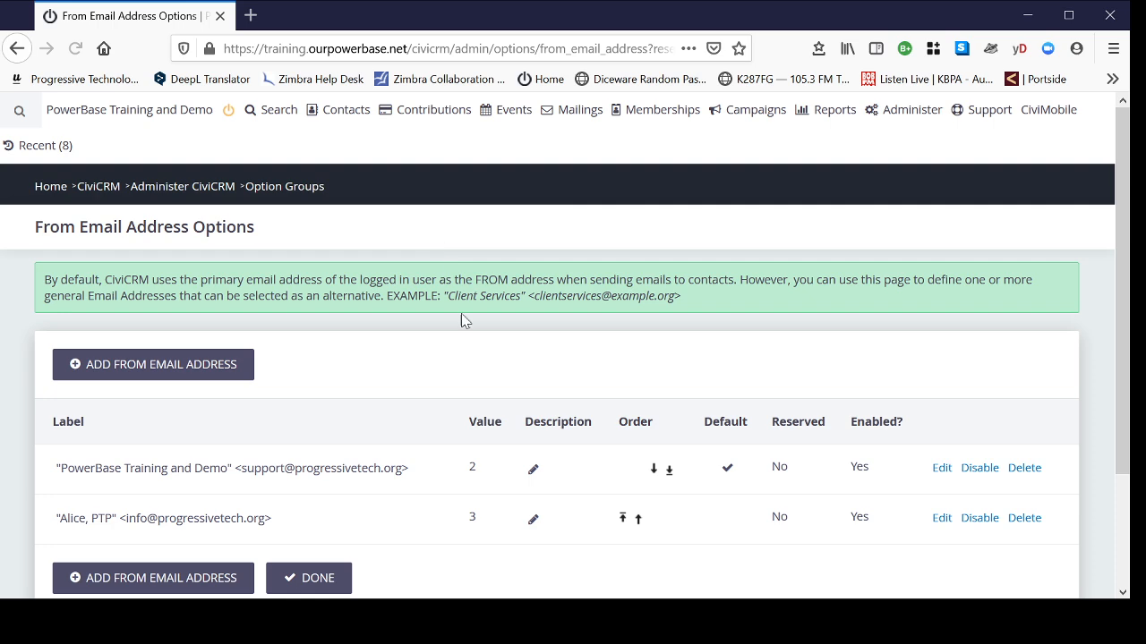
# - Add and save a third From address with the sender's display name and support e-mail address
pyautogui.scroll(-2, 379, 385)
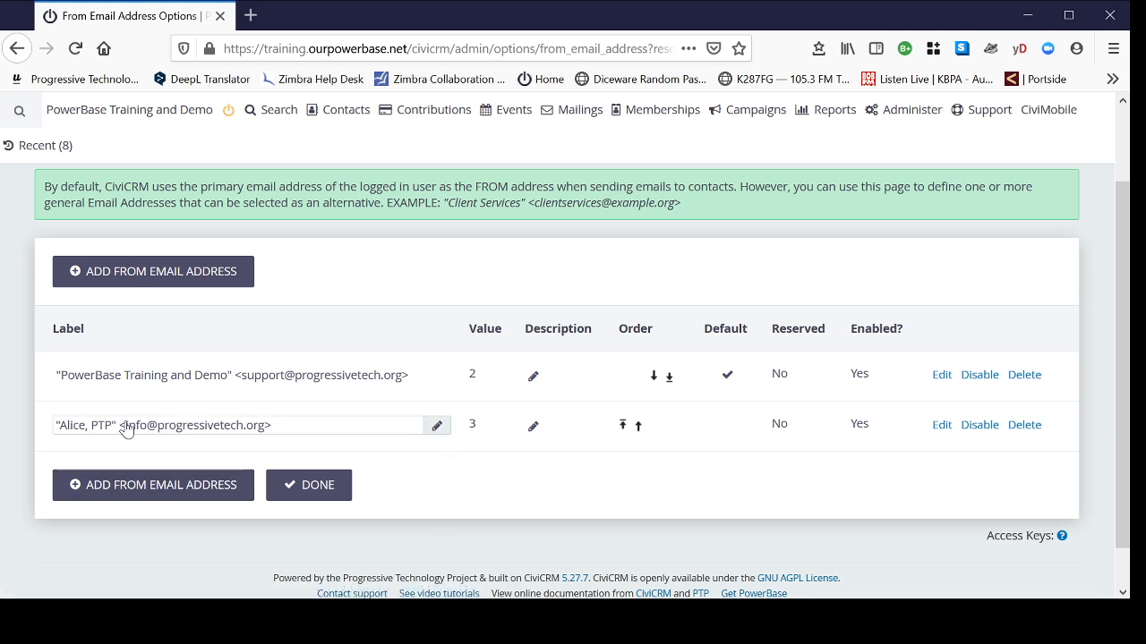
pyautogui.click(140, 497)
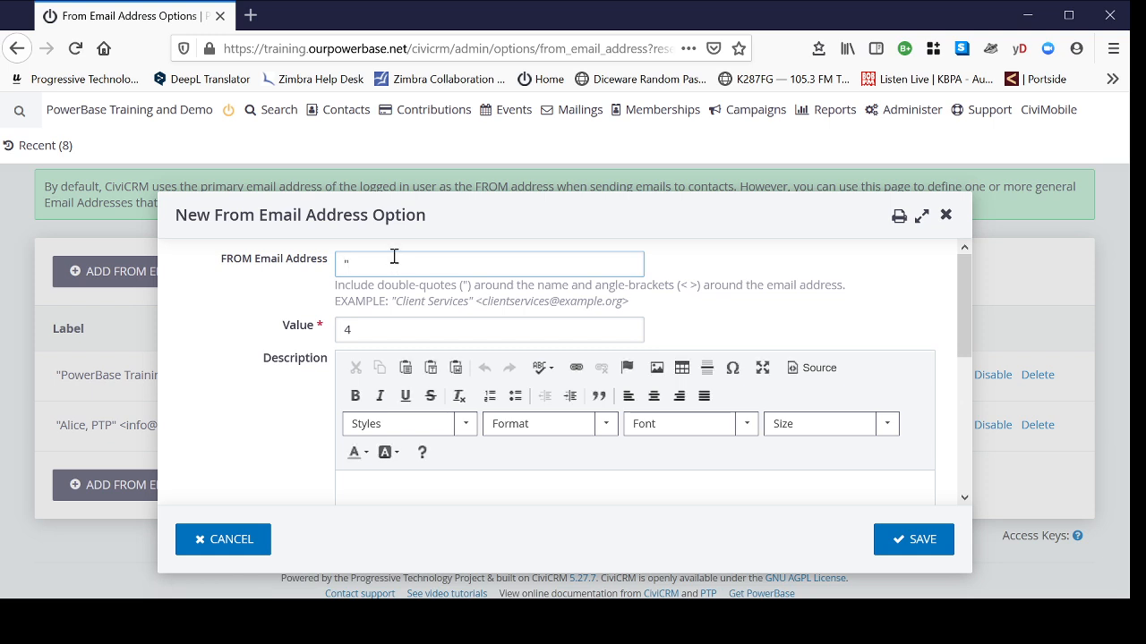
pyautogui.write('"Jamie, PTP" <')
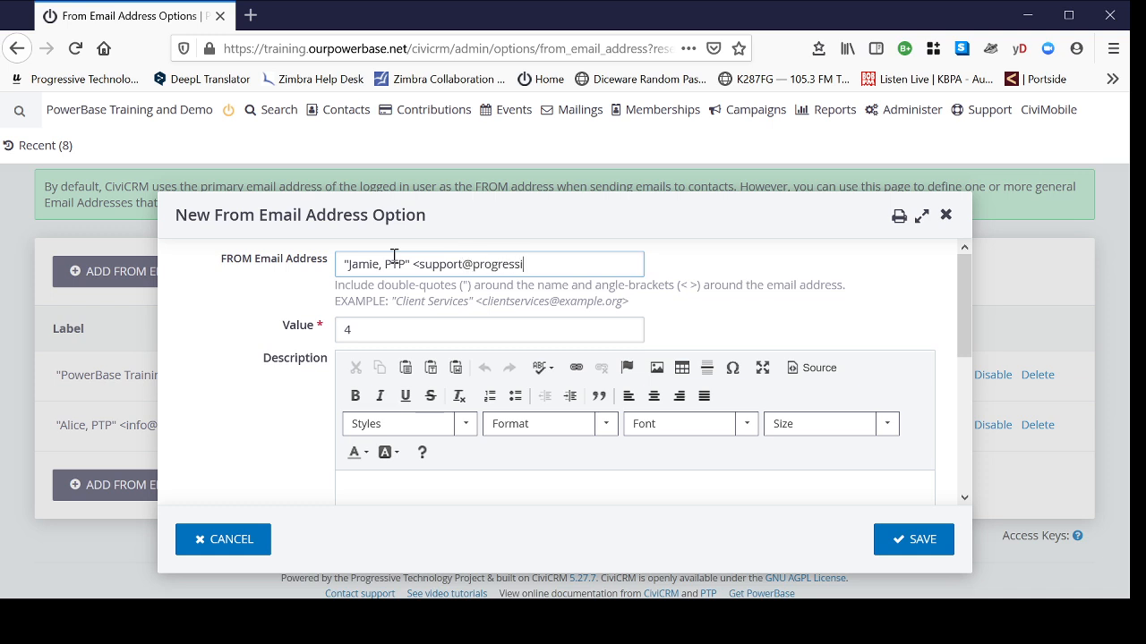
pyautogui.scroll(-5, 394, 257)
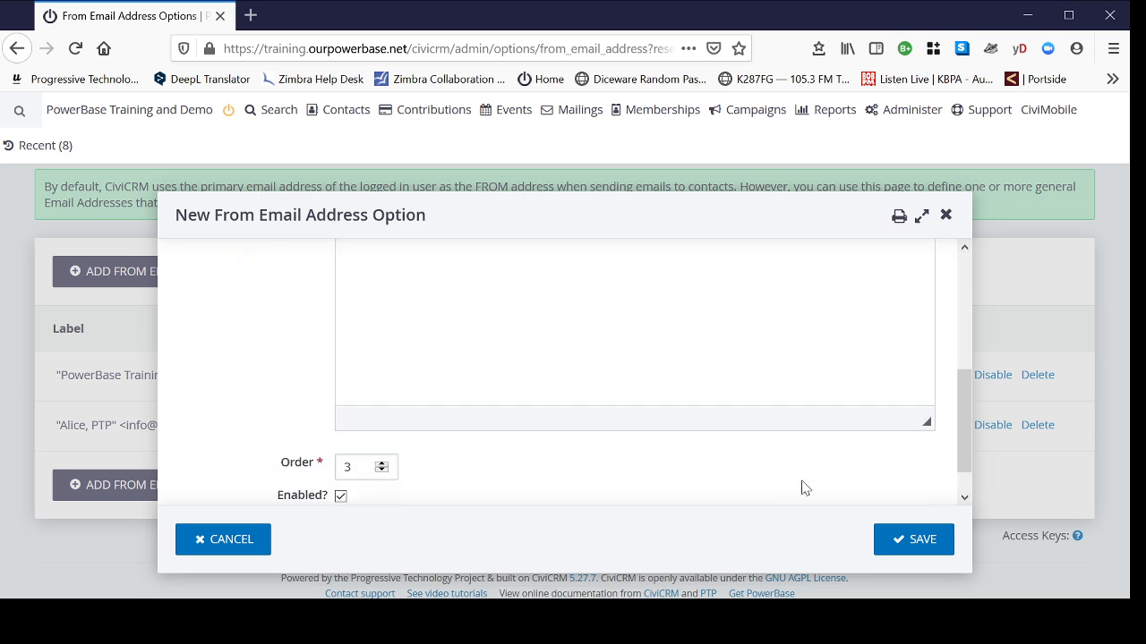
pyautogui.click(922, 541)
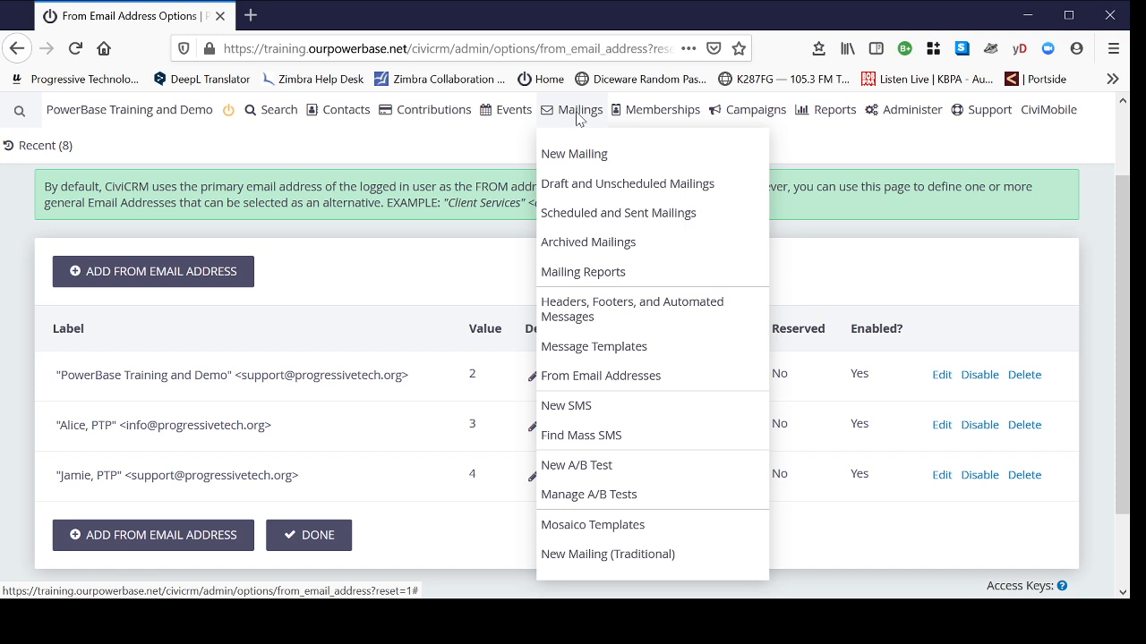
# - Start a new mailing and place the cursor in its empty Mailing Name field
pyautogui.click(575, 110)
pyautogui.click(567, 160)
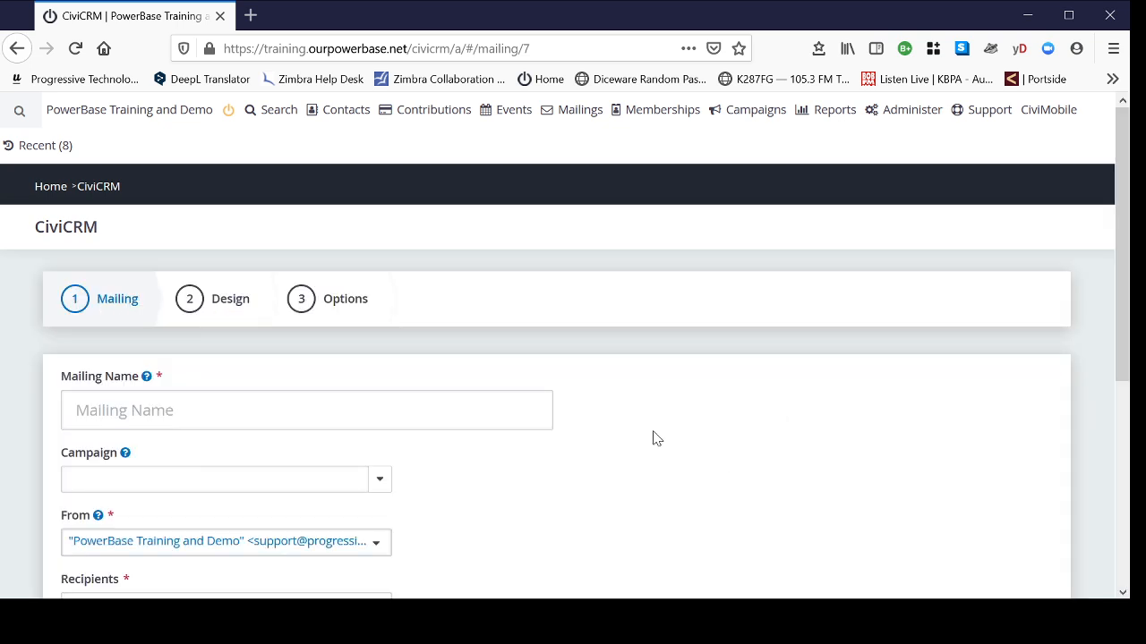
pyautogui.scroll(-2, 680, 428)
pyautogui.scroll(1, 703, 417)
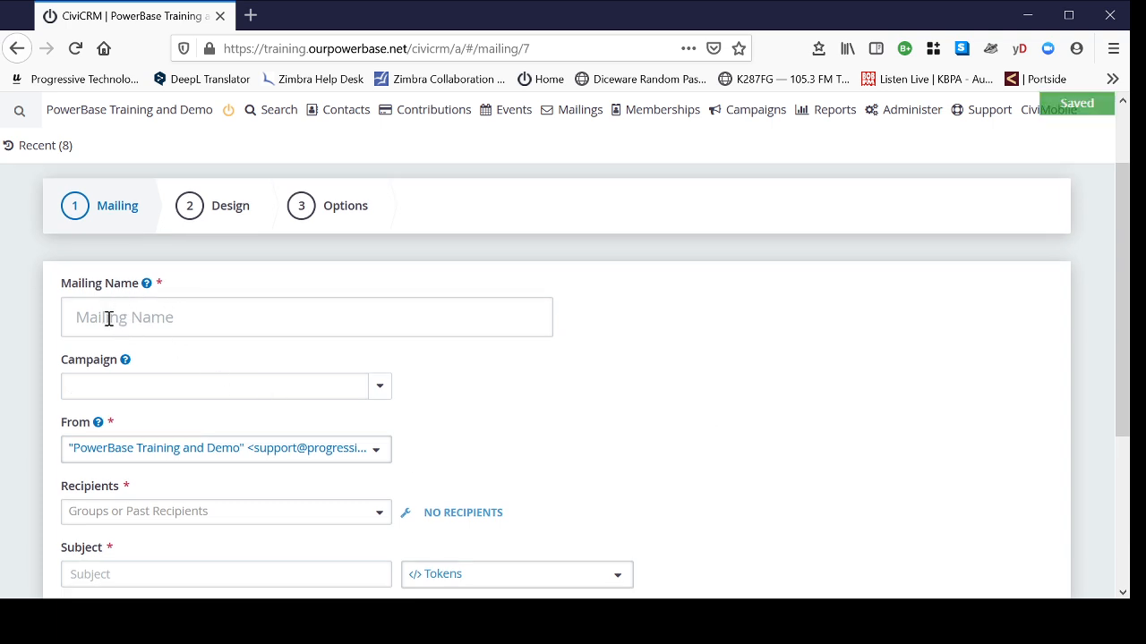
pyautogui.click(108, 318)
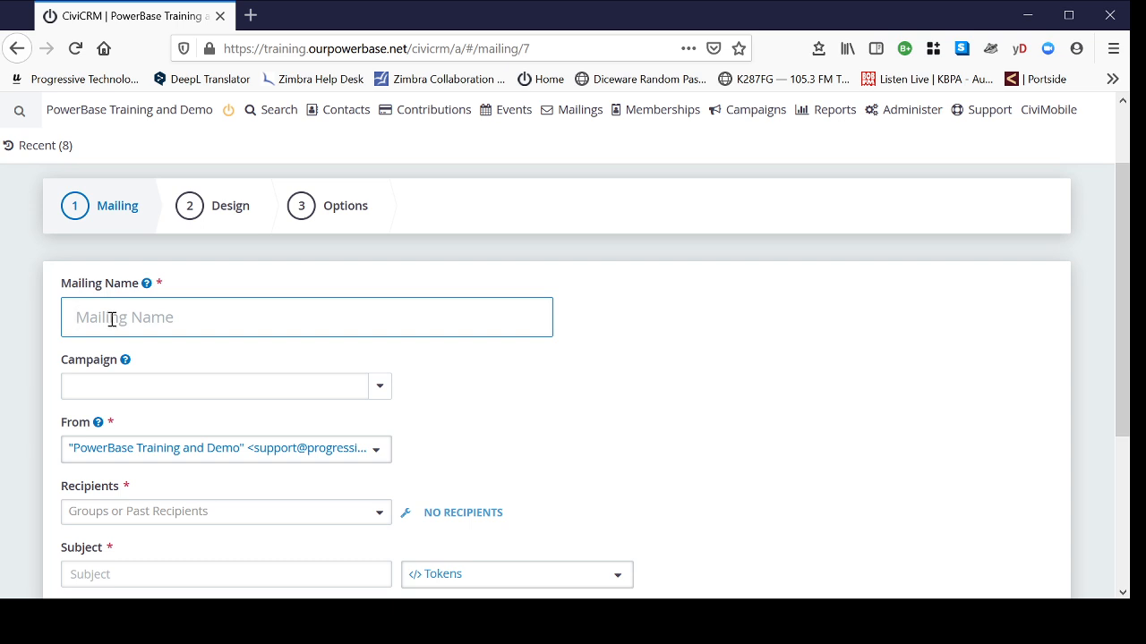
# - Name the mailing 'Kernersville Newsletter December'
pyautogui.write('Ker')
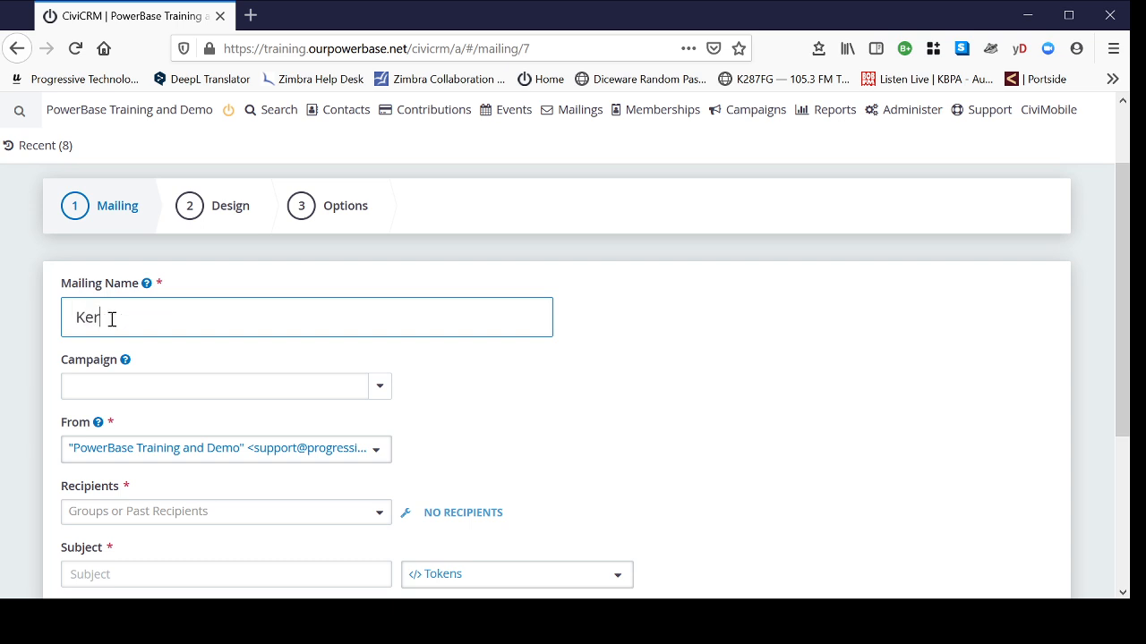
pyautogui.write('nersville Newsl')
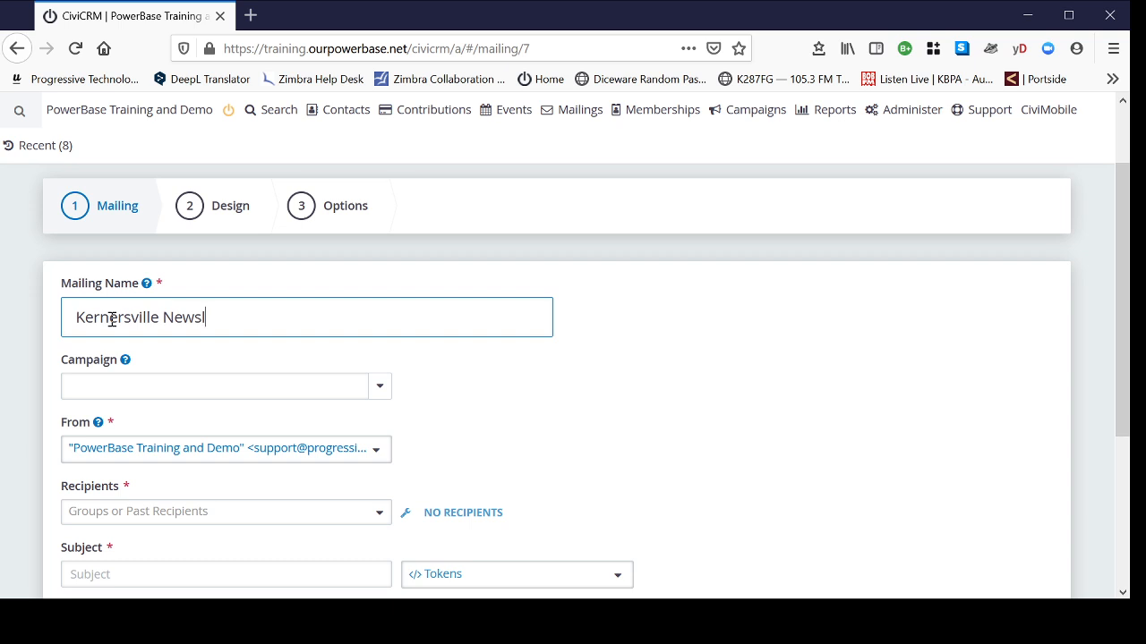
pyautogui.write('etter Decembber')
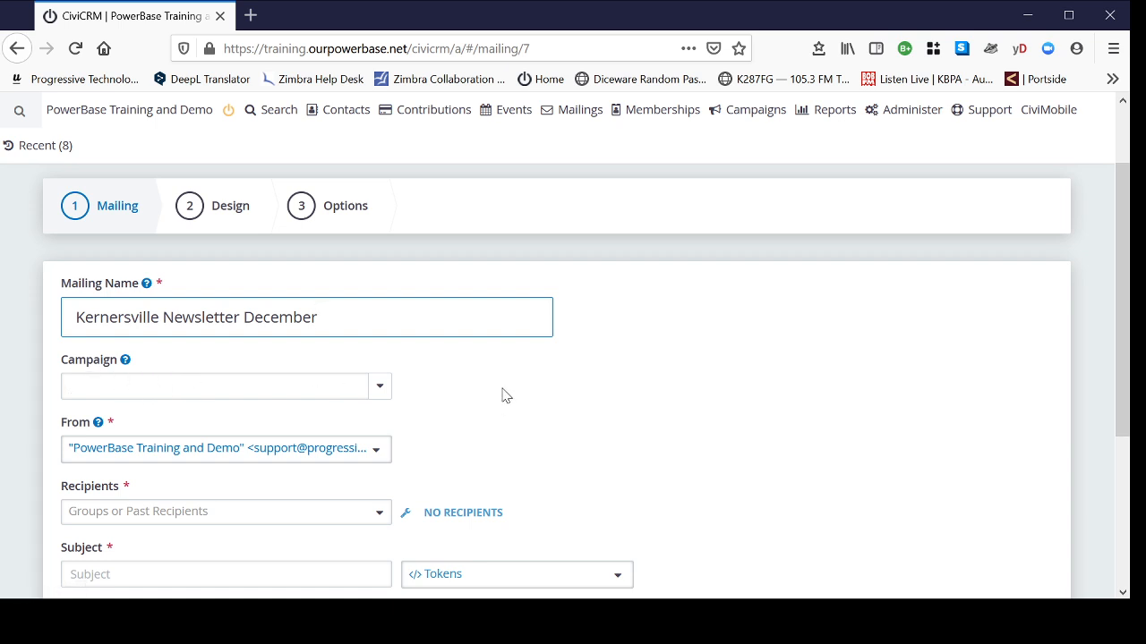
# - Choose the second sender address and set COM Kernersville Email List as the recipients
pyautogui.scroll(-2, 505, 389)
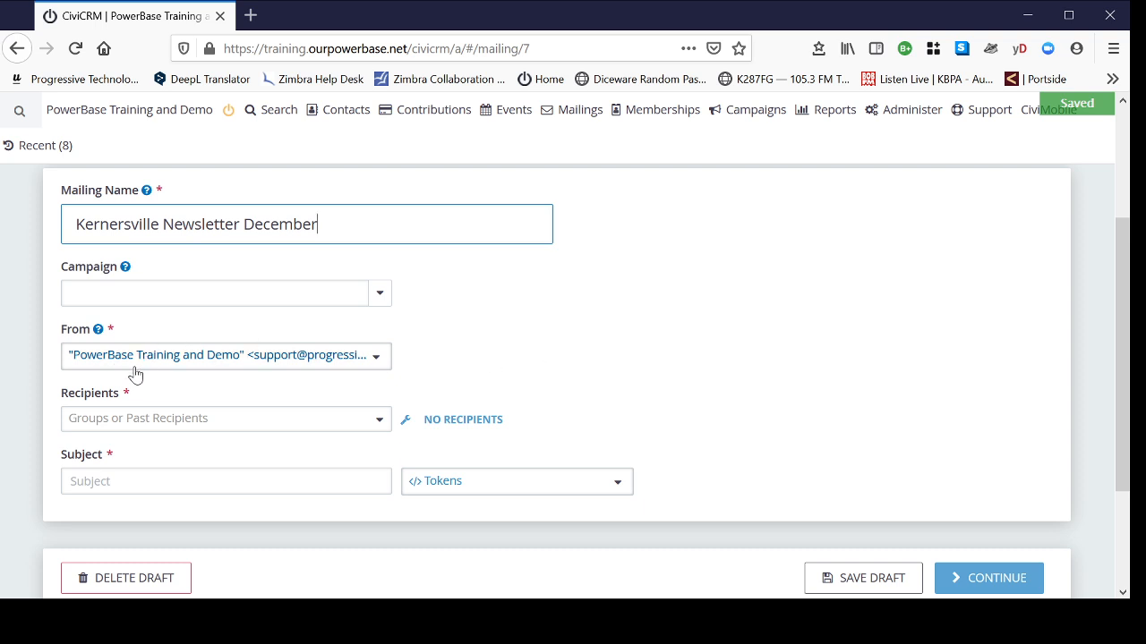
pyautogui.click(169, 362)
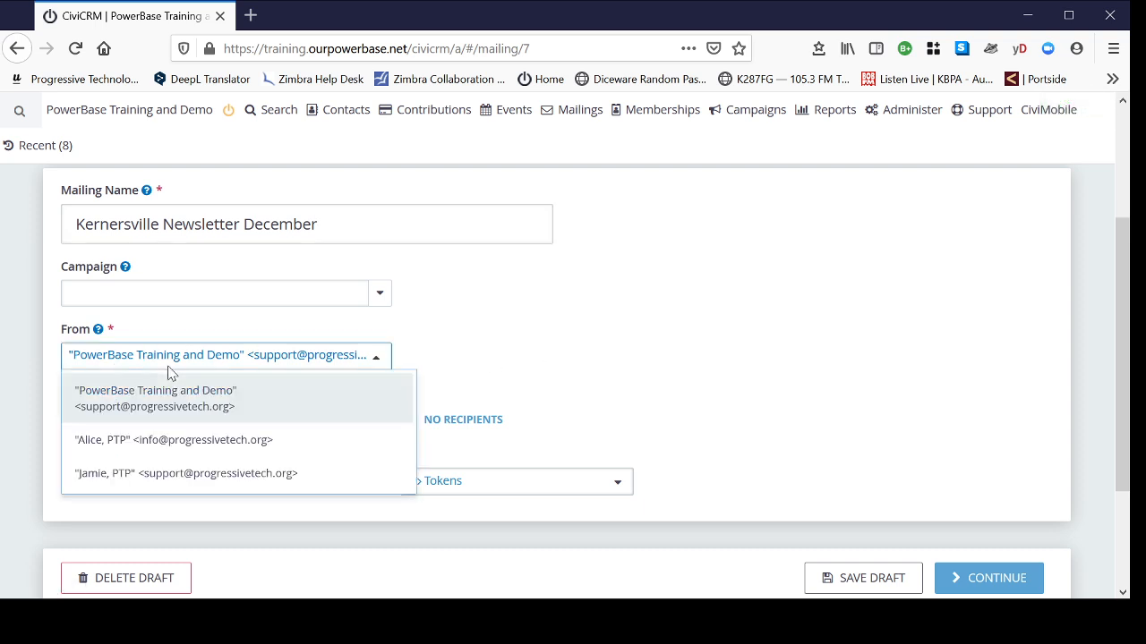
pyautogui.click(207, 439)
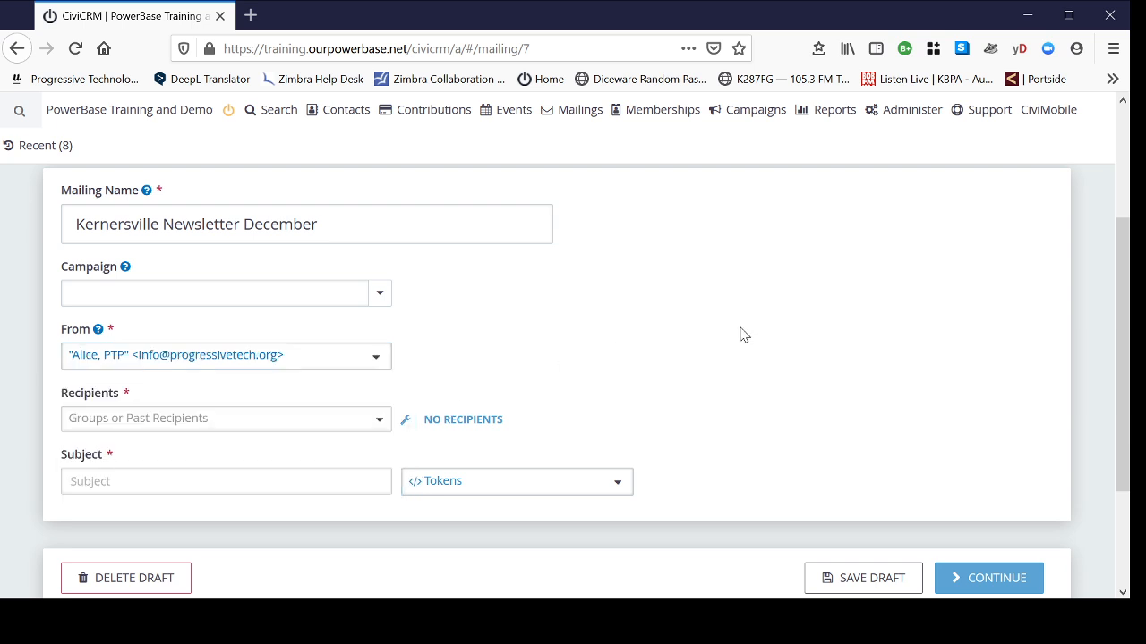
pyautogui.click(267, 420)
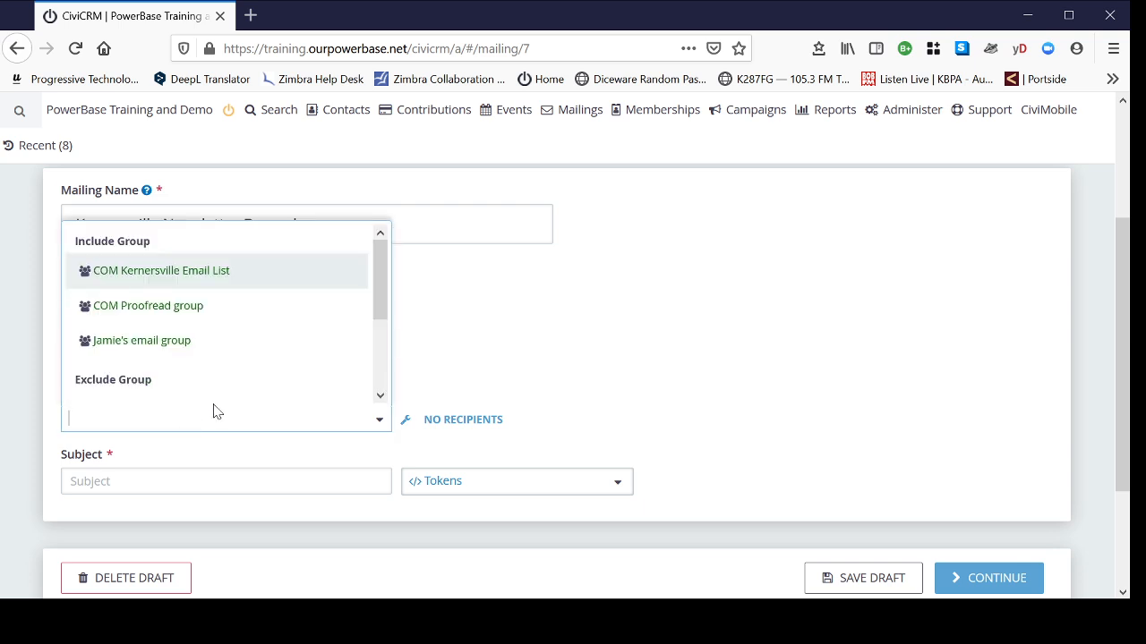
pyautogui.click(160, 280)
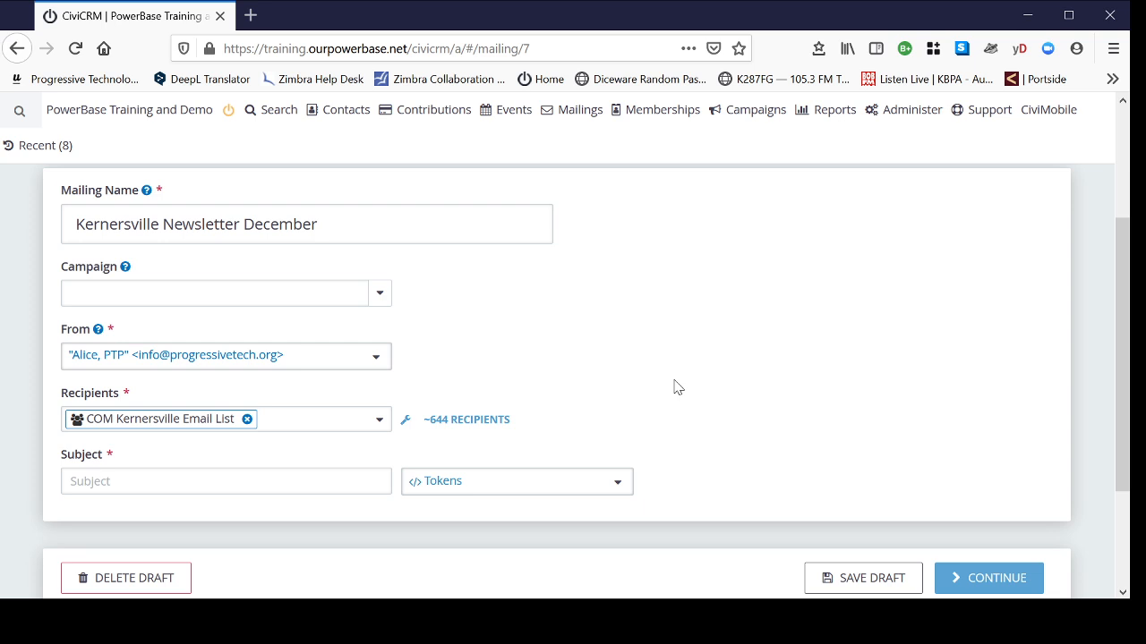
pyautogui.click(161, 480)
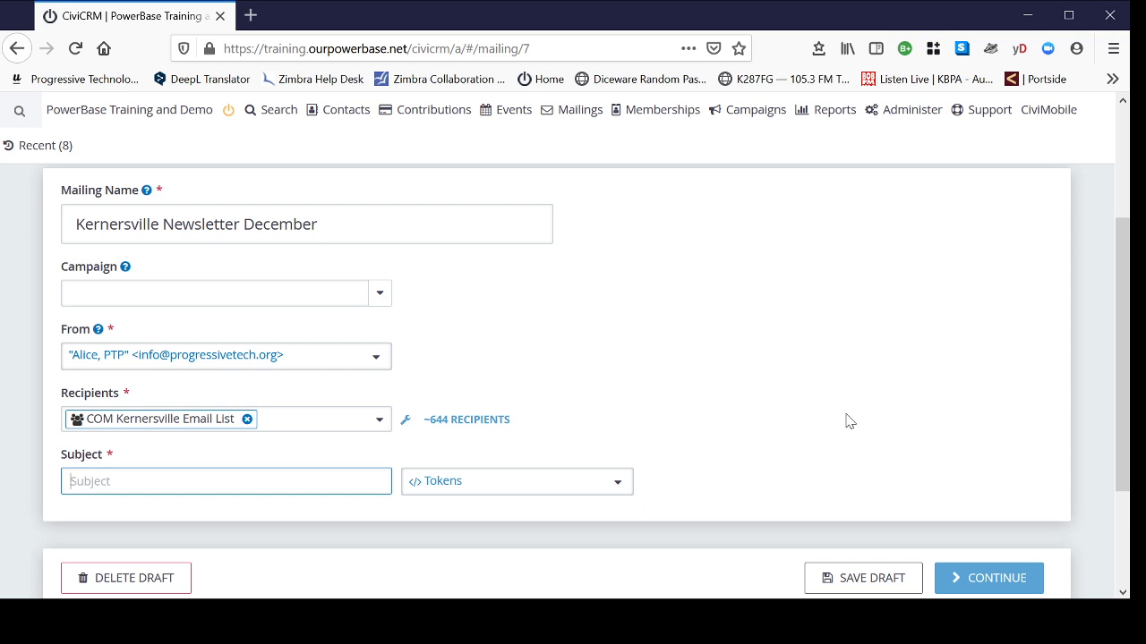
# - Keep the subject 'Words from Streets in Kernersville' without the First Name token, and continue
pyautogui.write('W')
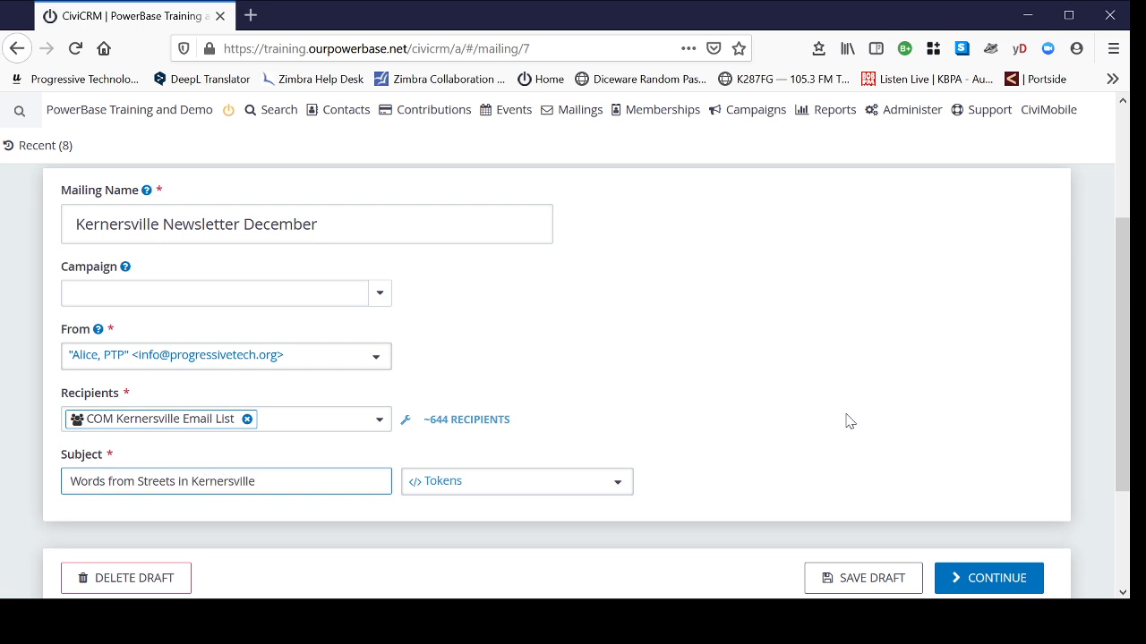
pyautogui.scroll(-2, 911, 412)
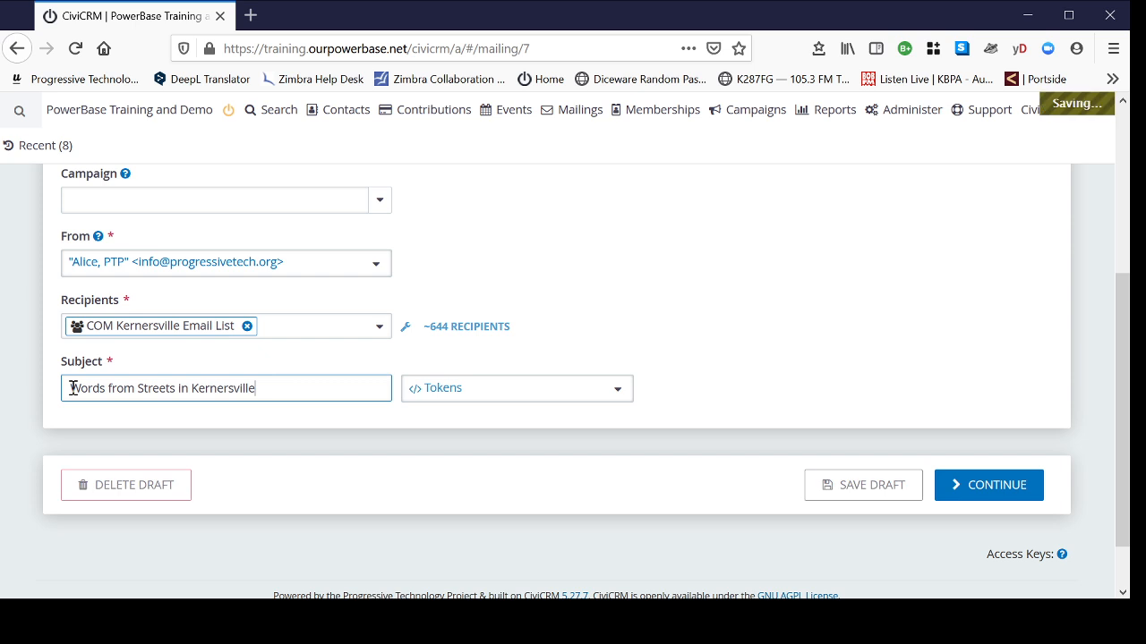
pyautogui.click(458, 400)
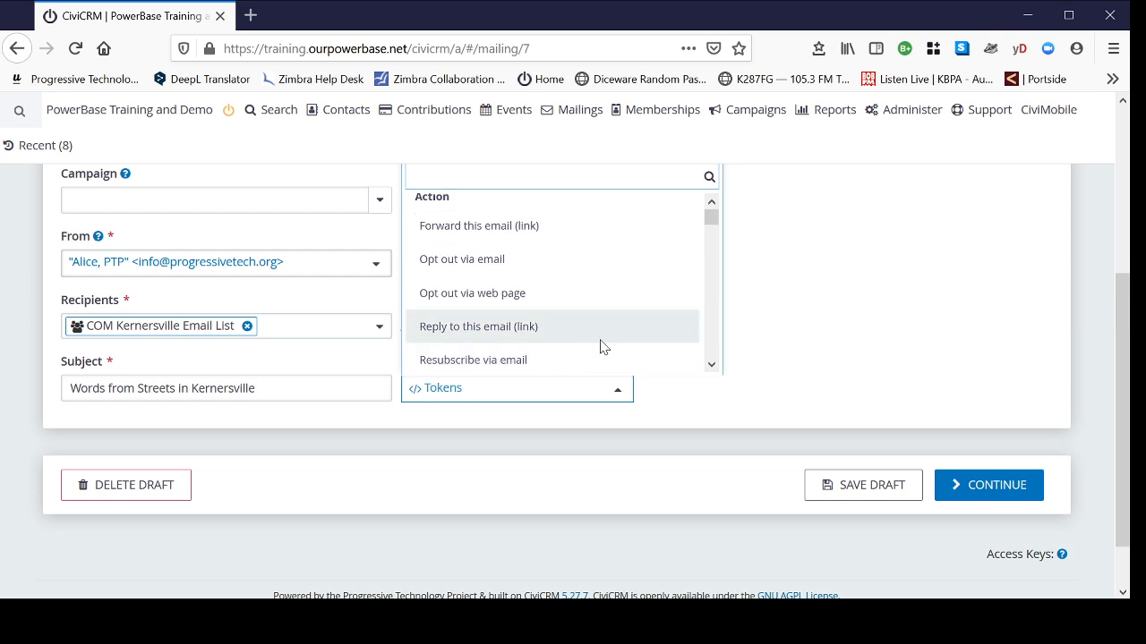
pyautogui.moveTo(711, 218)
pyautogui.mouseDown()
pyautogui.moveTo(711, 233)
pyautogui.moveTo(711, 214)
pyautogui.mouseUp()
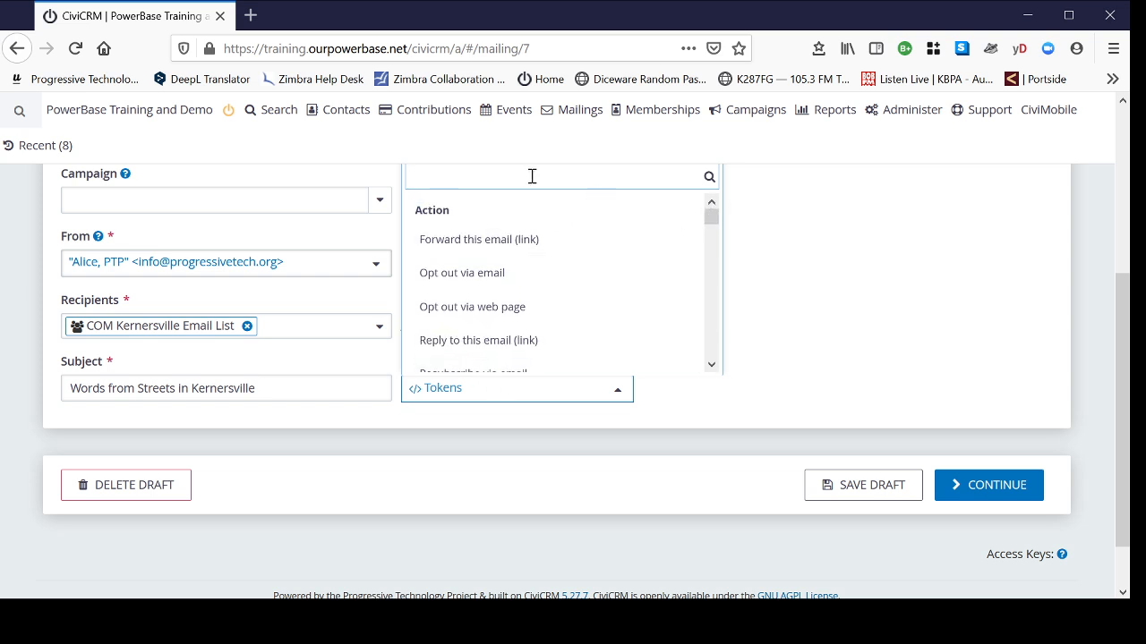
pyautogui.write('fir')
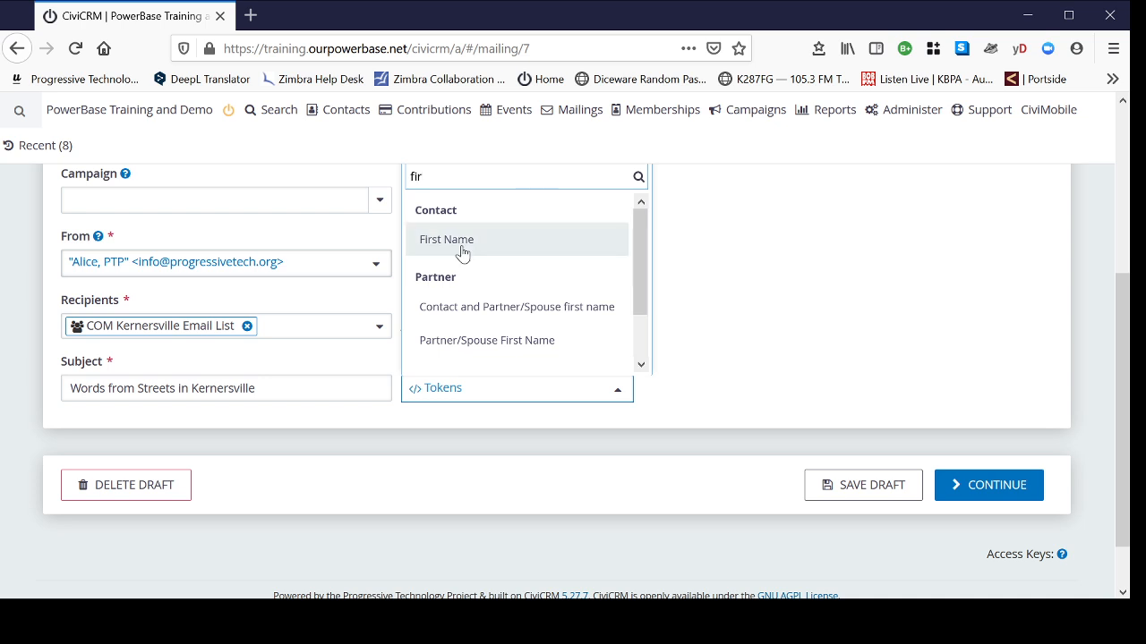
pyautogui.click(461, 253)
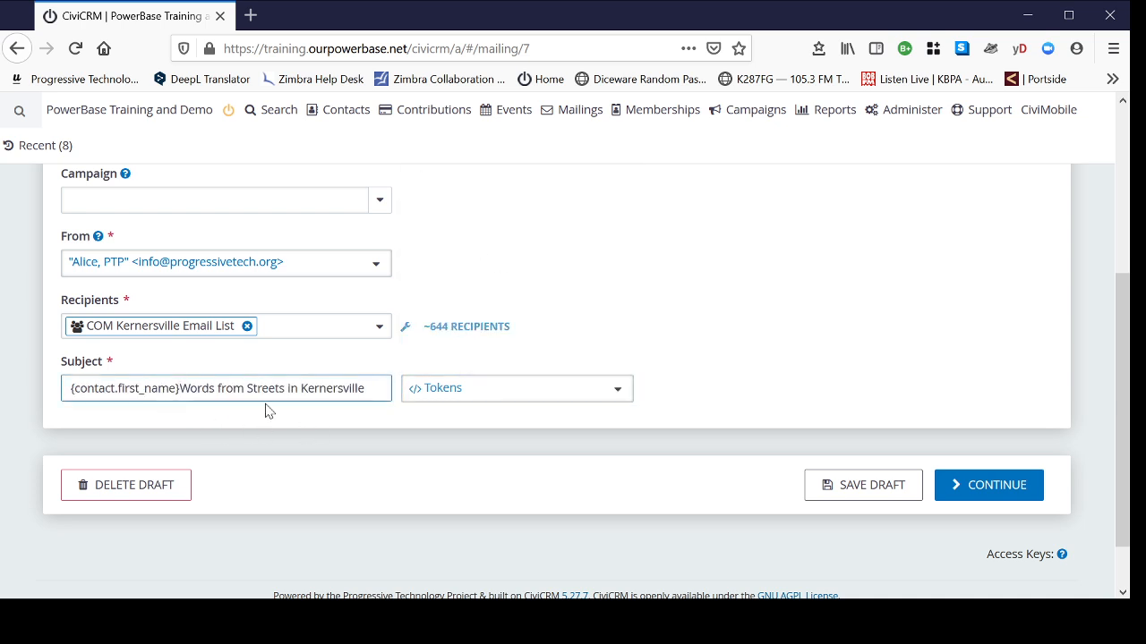
pyautogui.write(',')
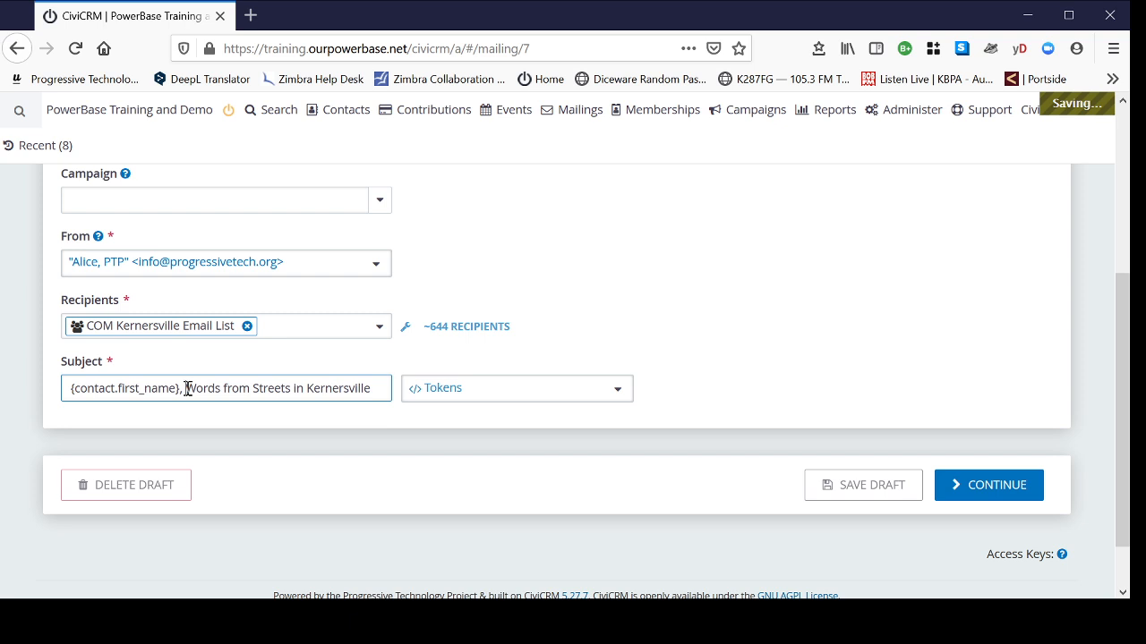
pyautogui.moveTo(185, 389); pyautogui.dragTo(18, 382)
pyautogui.press('BackSpace')
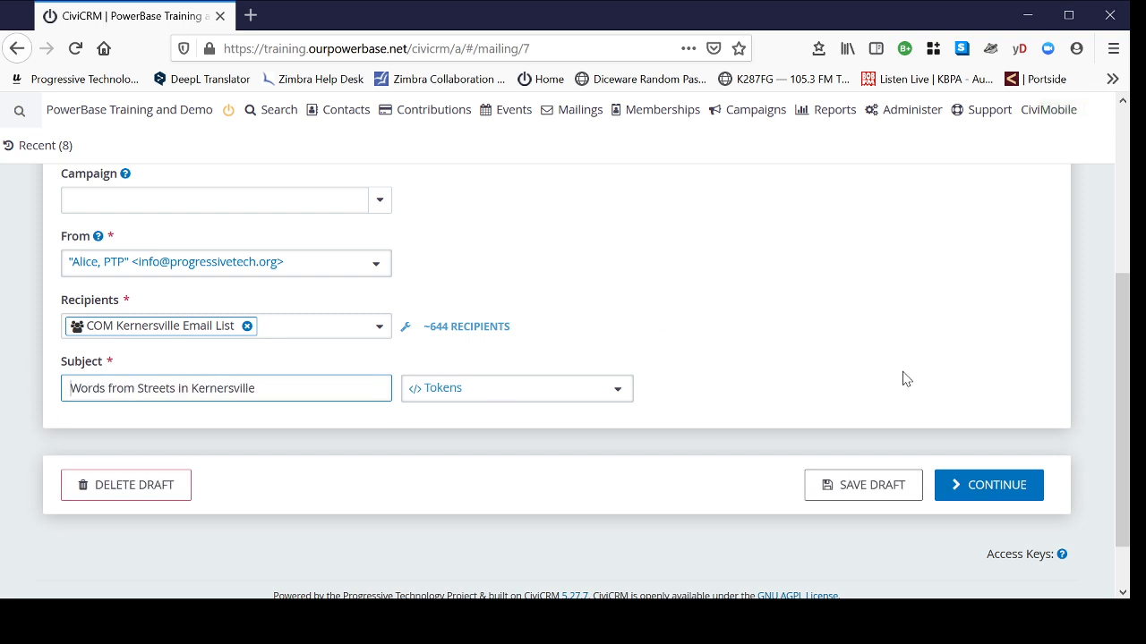
pyautogui.click(999, 497)
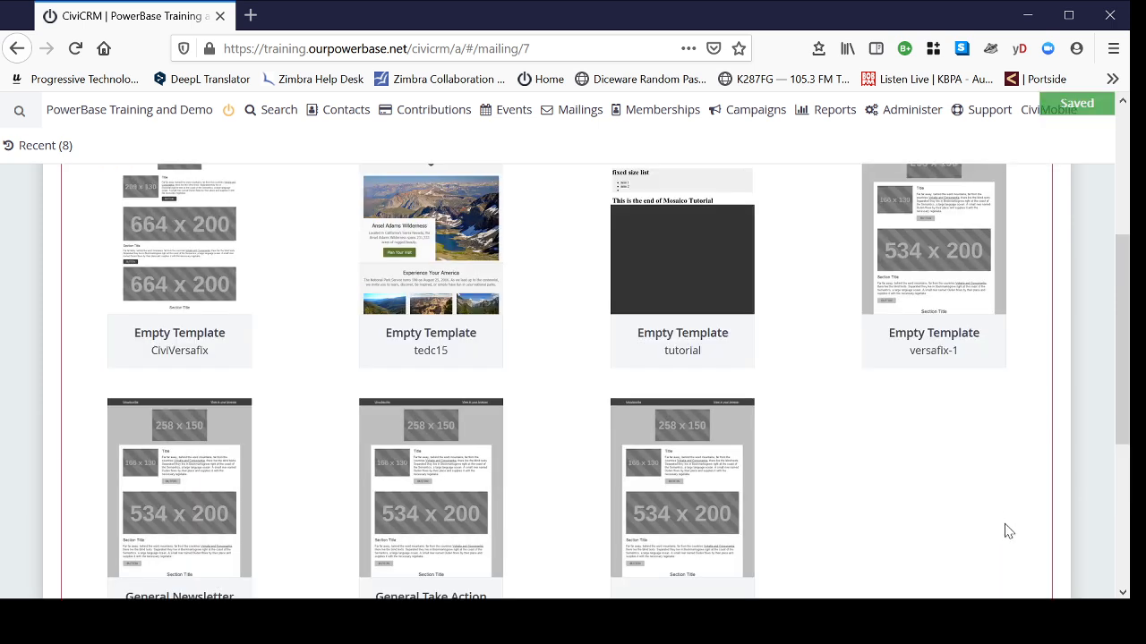
# - Select the General Newsletter Template as the mailing's design
pyautogui.scroll(3, 1007, 532)
pyautogui.scroll(-3, 1022, 537)
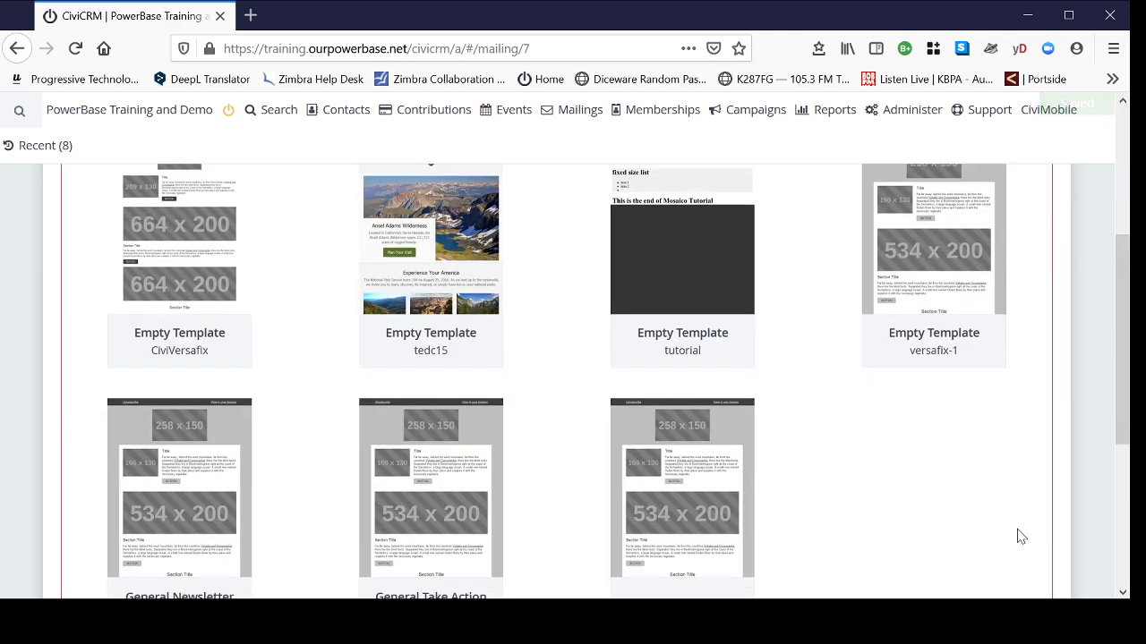
pyautogui.scroll(-2, 952, 488)
pyautogui.scroll(1, 957, 463)
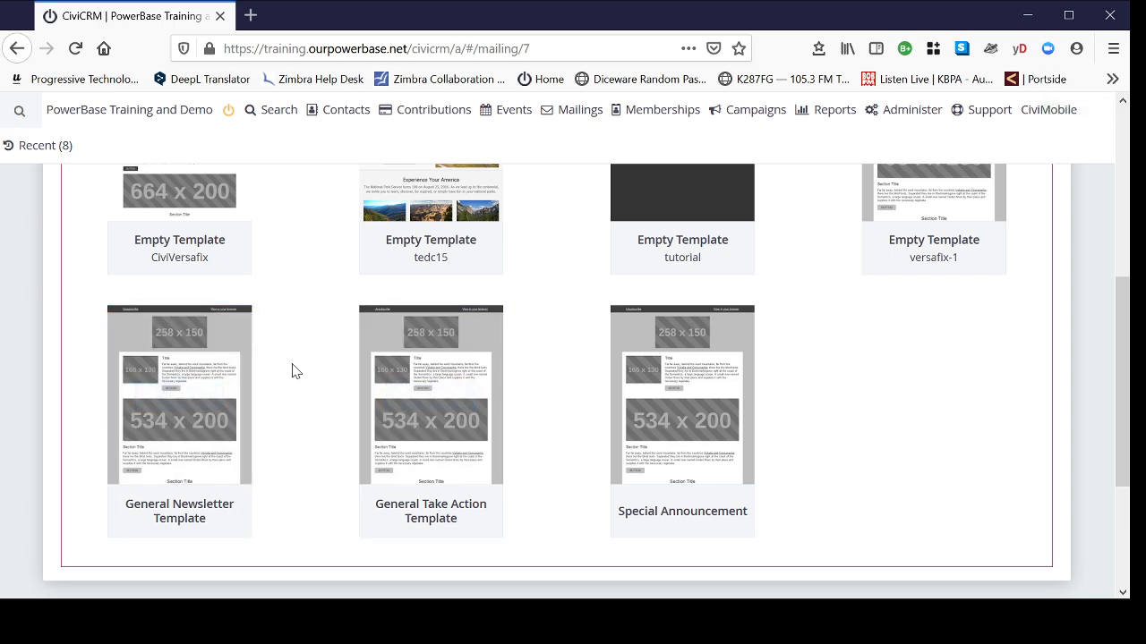
pyautogui.moveTo(187, 405)
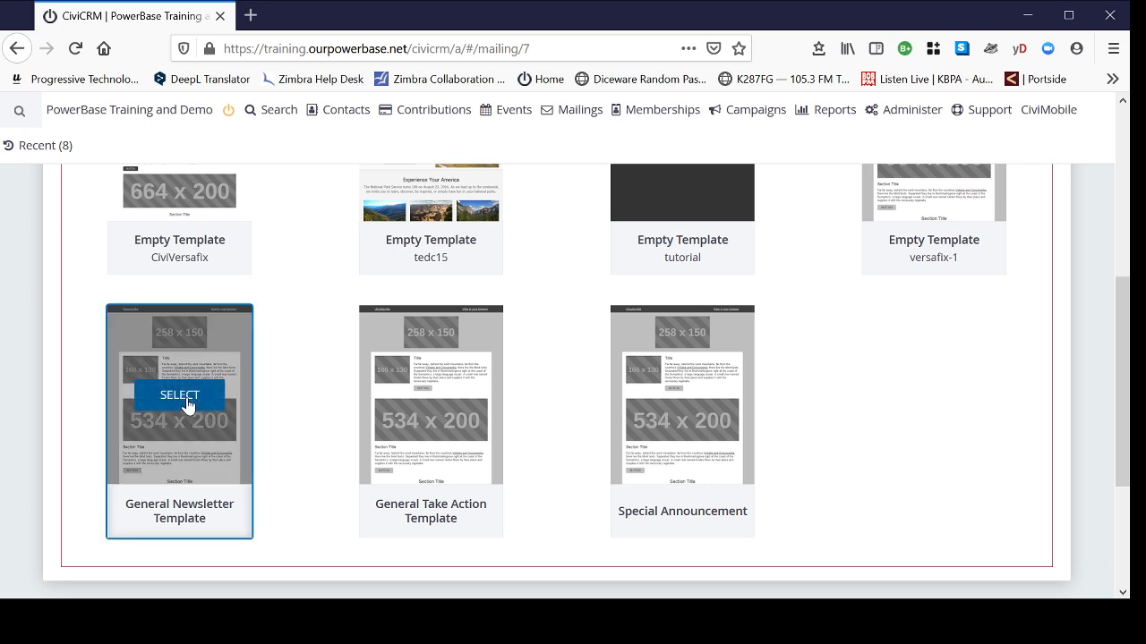
pyautogui.click(182, 396)
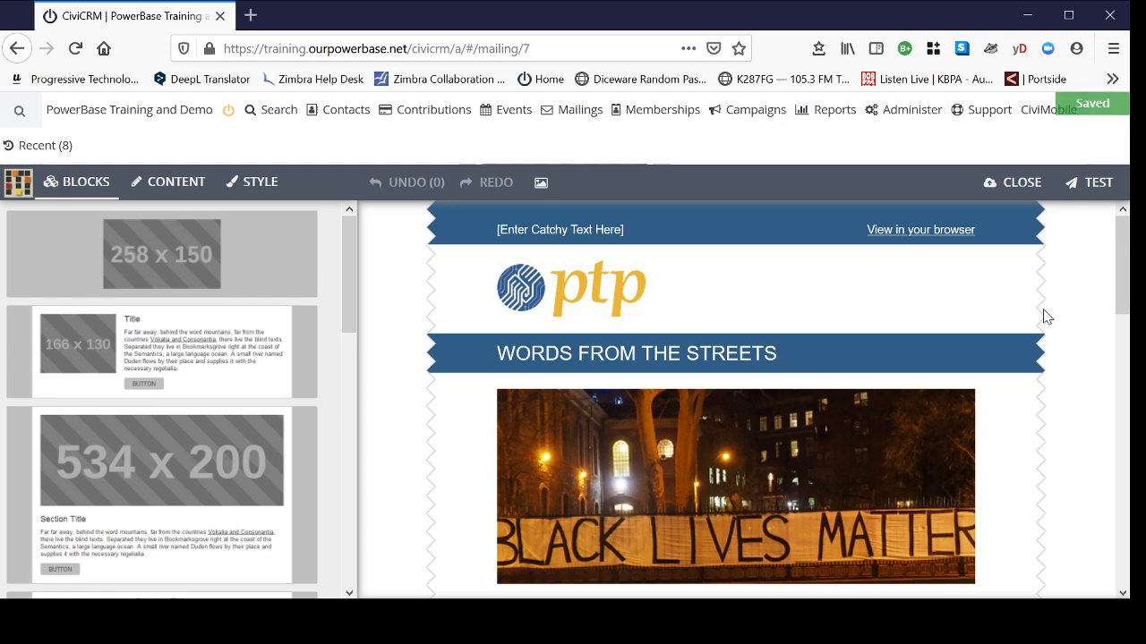
# - Scroll through the newsletter layout and inspect the image block's settings
pyautogui.scroll(-5, 1105, 331)
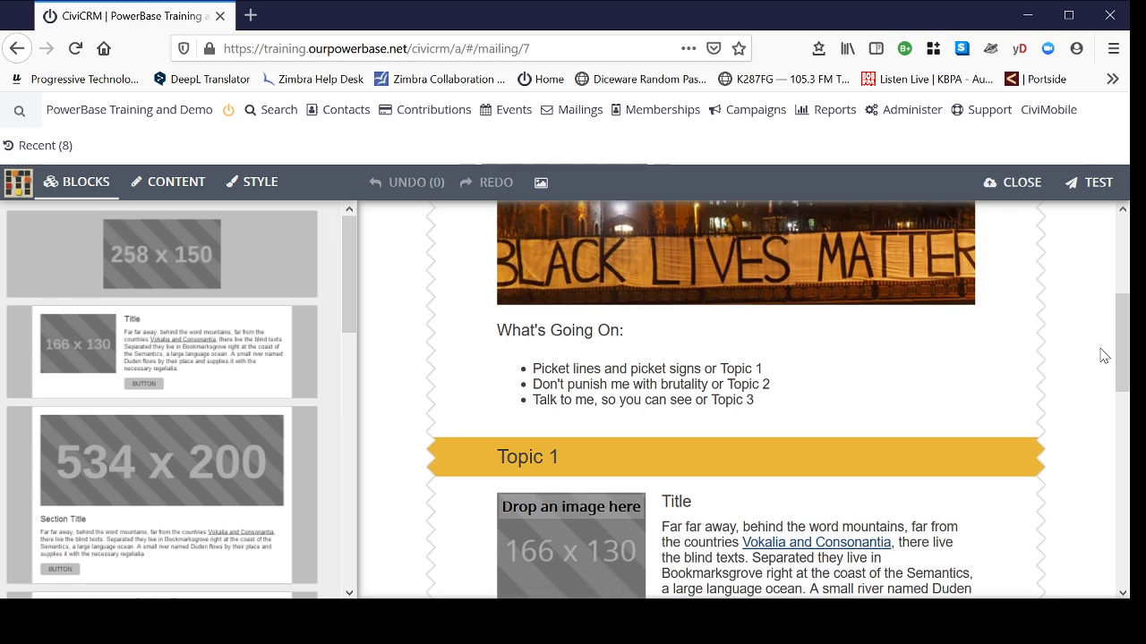
pyautogui.scroll(-2, 1105, 367)
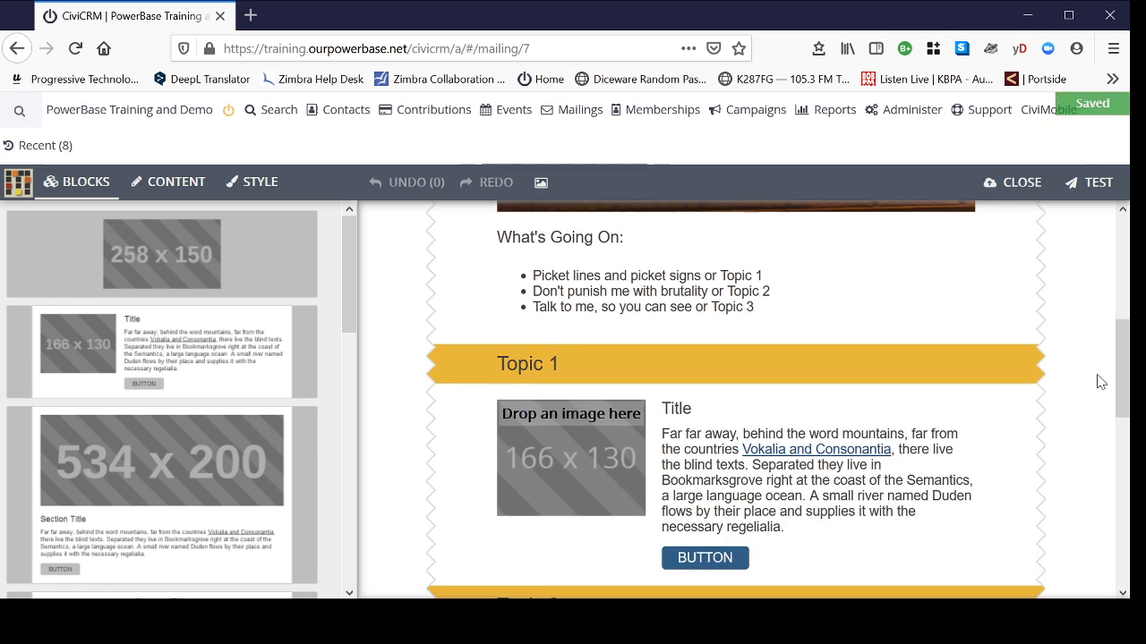
pyautogui.scroll(3, 1103, 381)
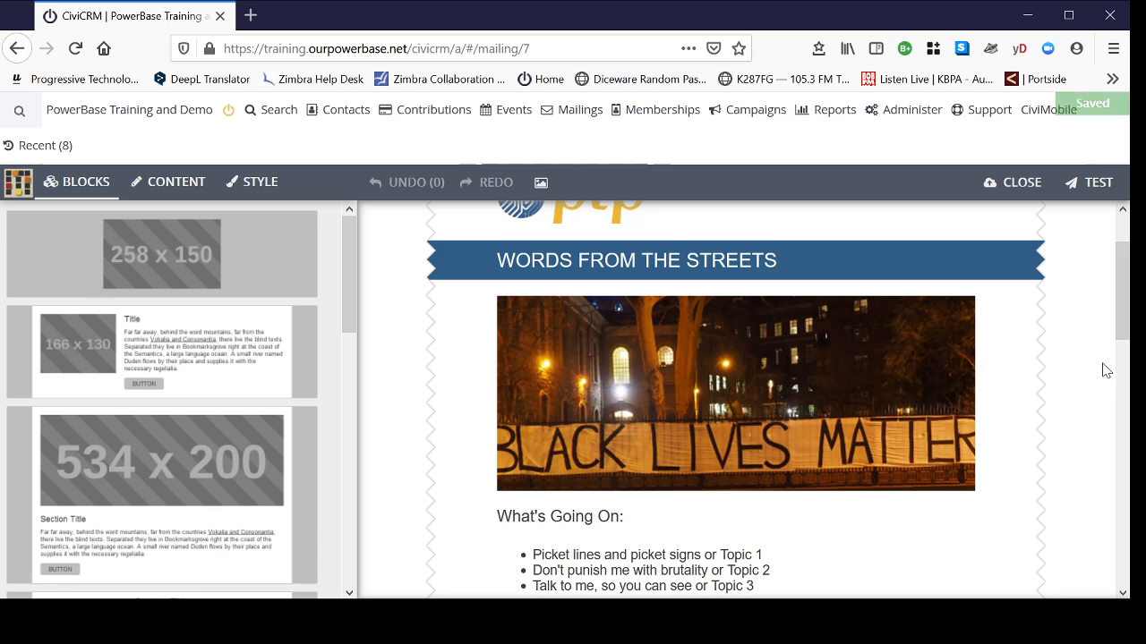
pyautogui.scroll(-2, 1105, 371)
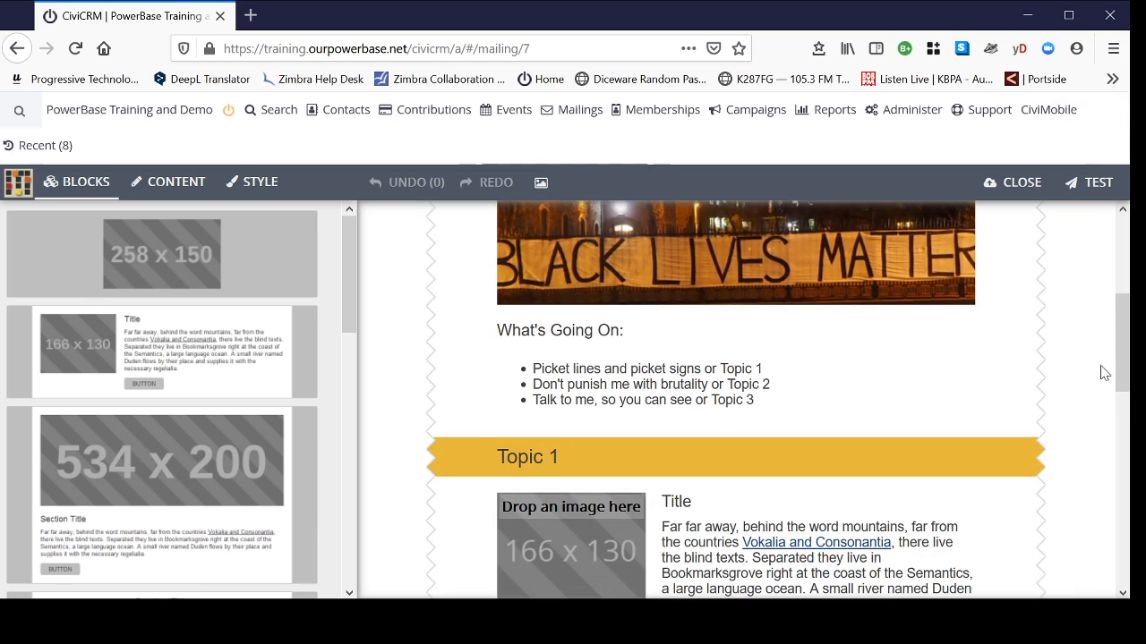
pyautogui.scroll(-3, 1090, 385)
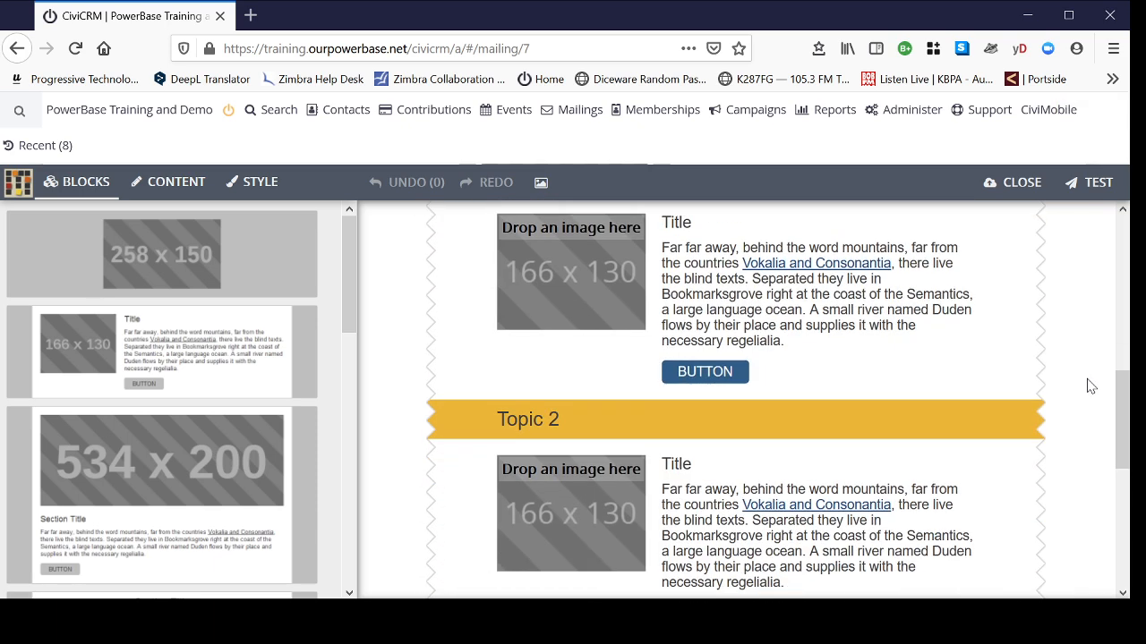
pyautogui.scroll(-5, 1092, 384)
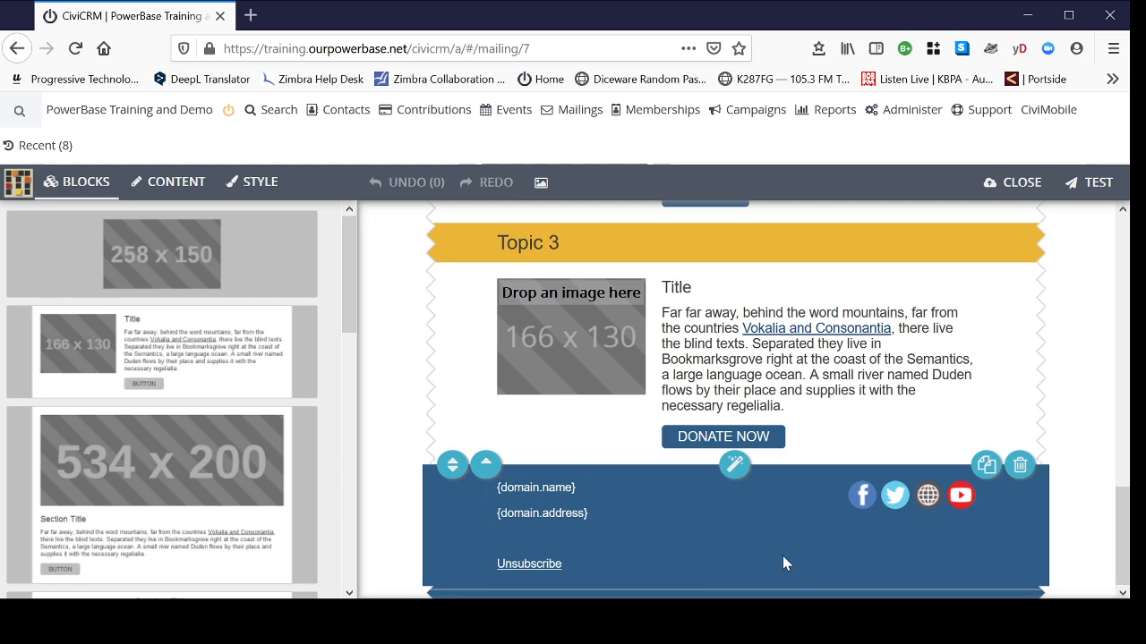
pyautogui.scroll(8, 1100, 441)
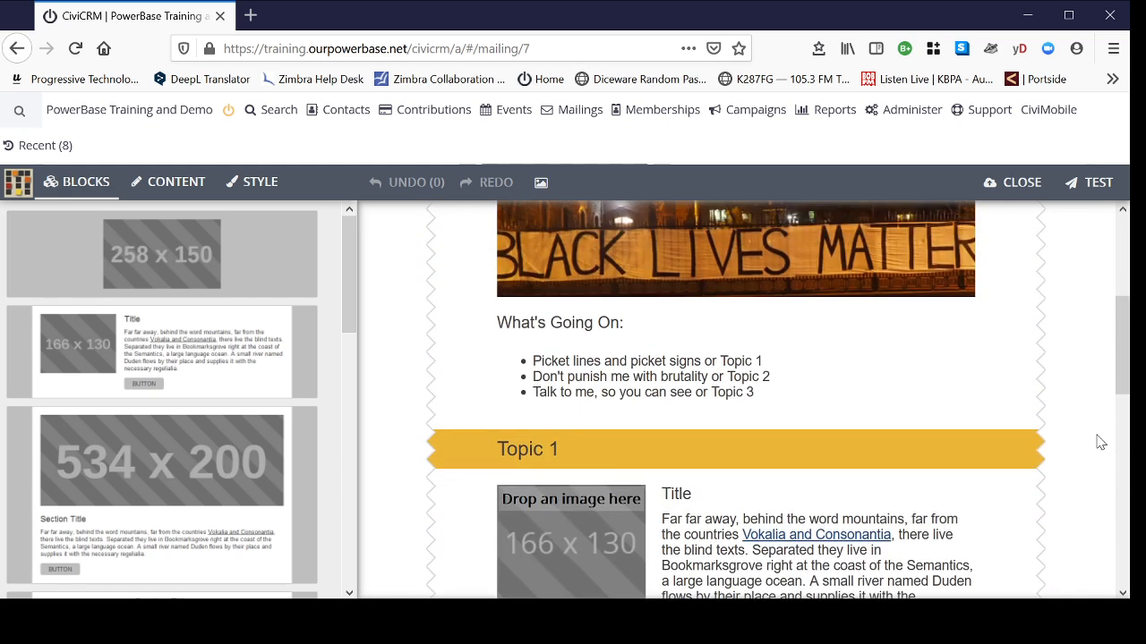
pyautogui.scroll(3, 1100, 441)
pyautogui.scroll(-2, 1102, 438)
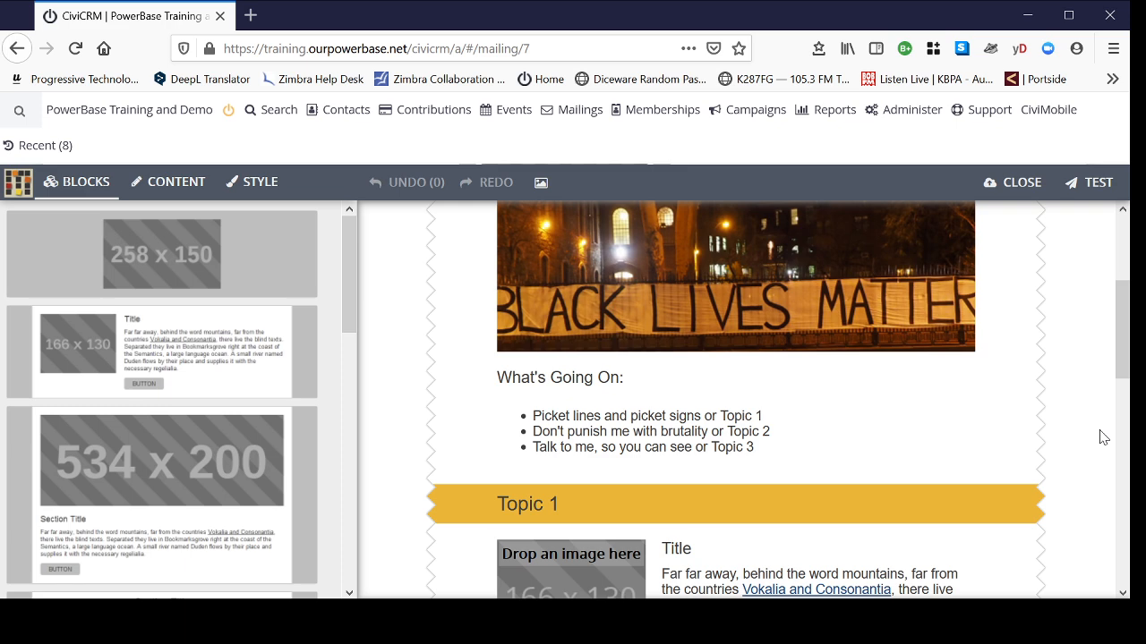
pyautogui.scroll(3, 1105, 434)
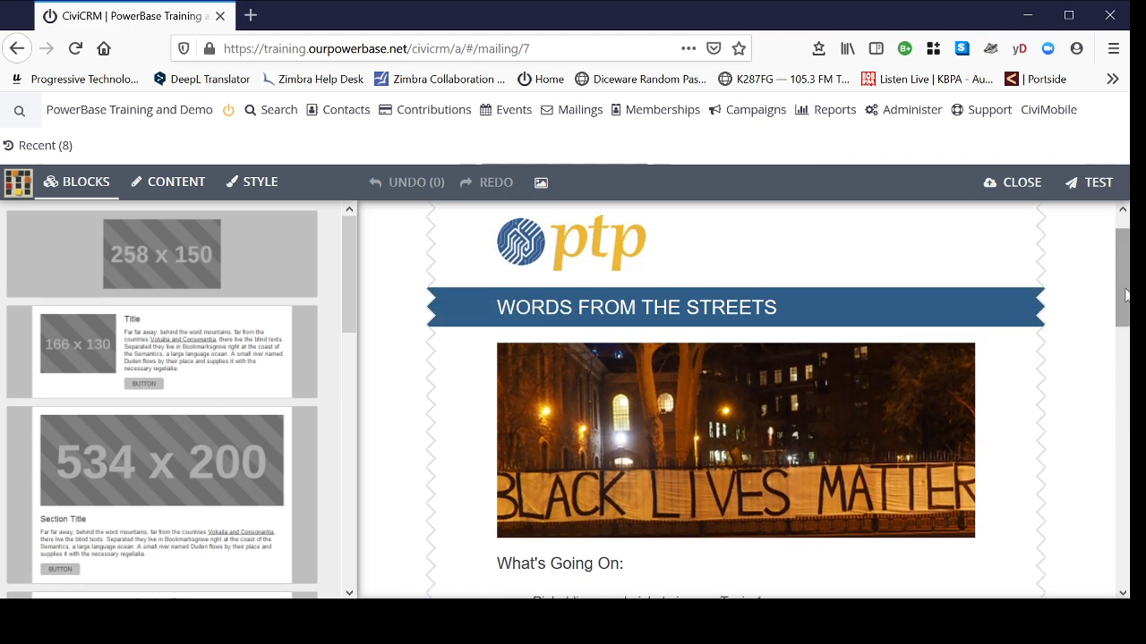
pyautogui.scroll(-2, 1123, 298)
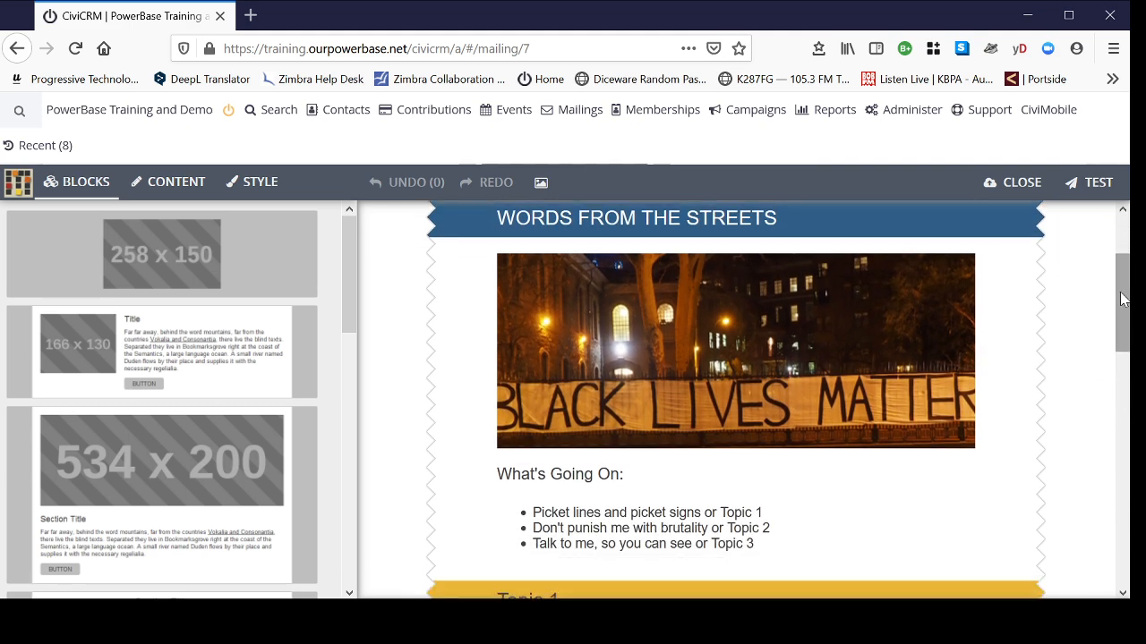
pyautogui.click(462, 438)
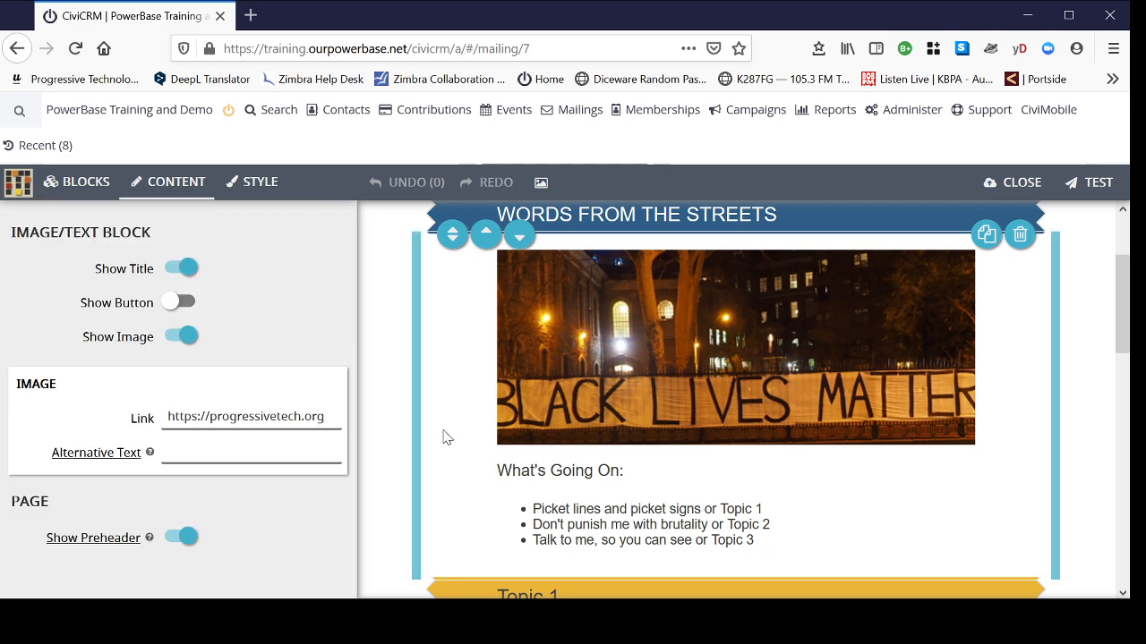
pyautogui.click(74, 184)
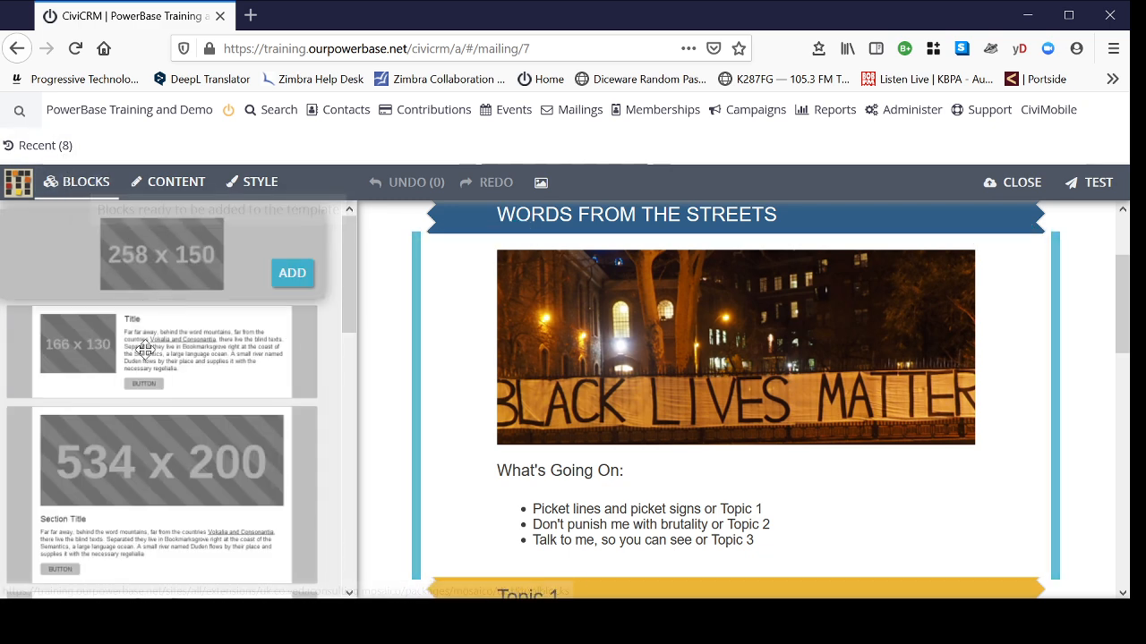
# - Inspect the Topic 1 block's settings and scroll down to the Topic 2 section
pyautogui.scroll(-4, 1010, 465)
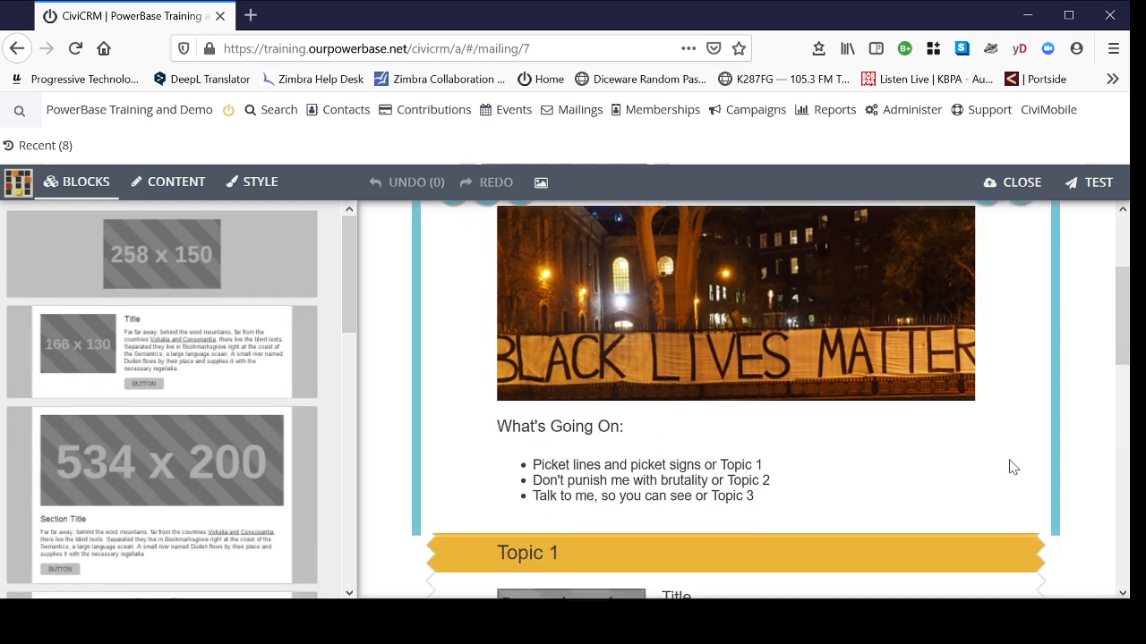
pyautogui.scroll(-6, 197, 439)
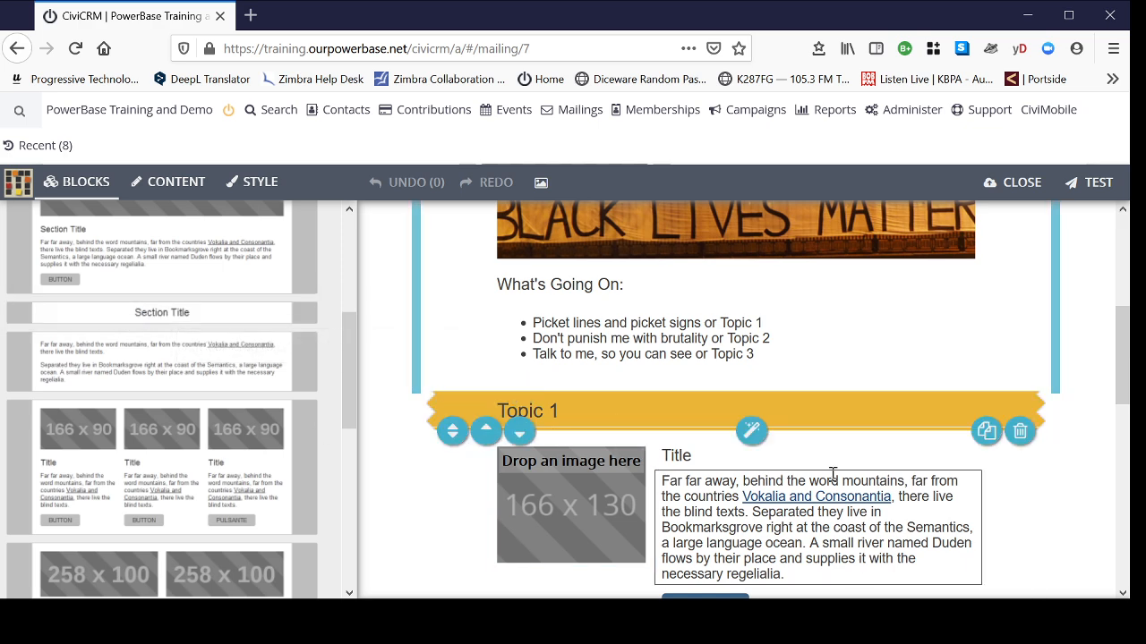
pyautogui.scroll(-2, 468, 528)
pyautogui.scroll(-2, 469, 529)
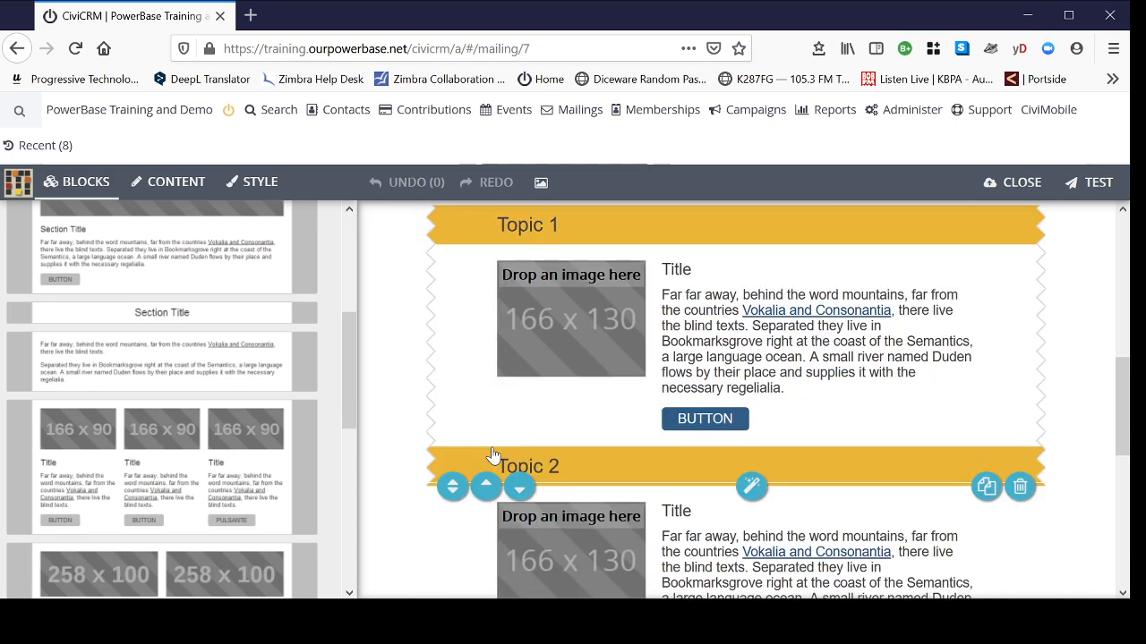
pyautogui.click(457, 383)
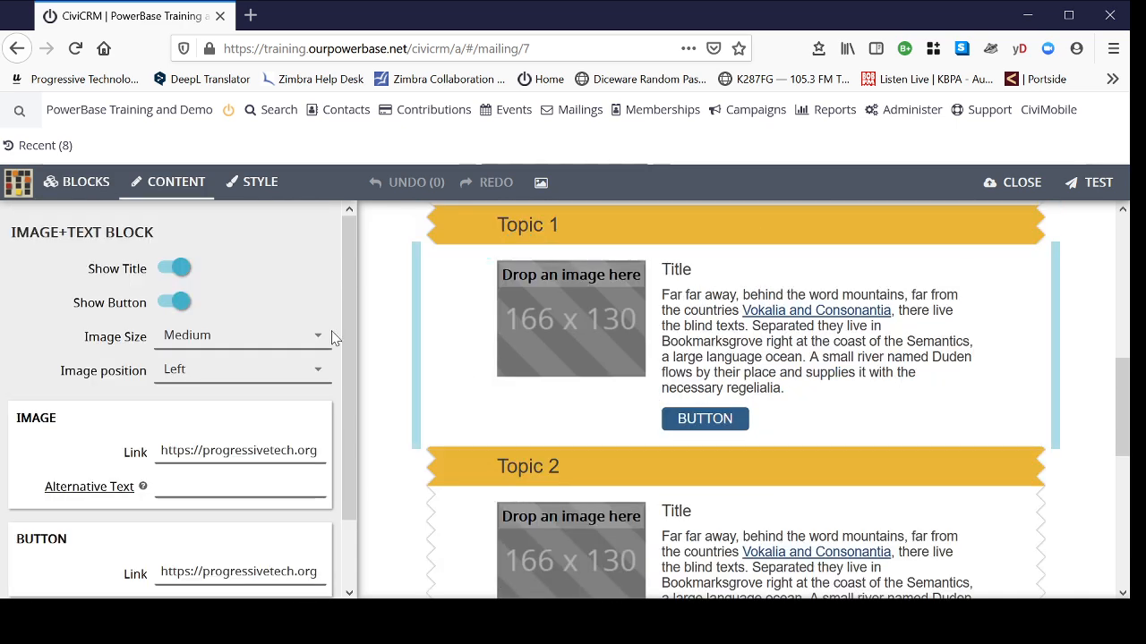
pyautogui.click(78, 183)
pyautogui.scroll(-5, 156, 448)
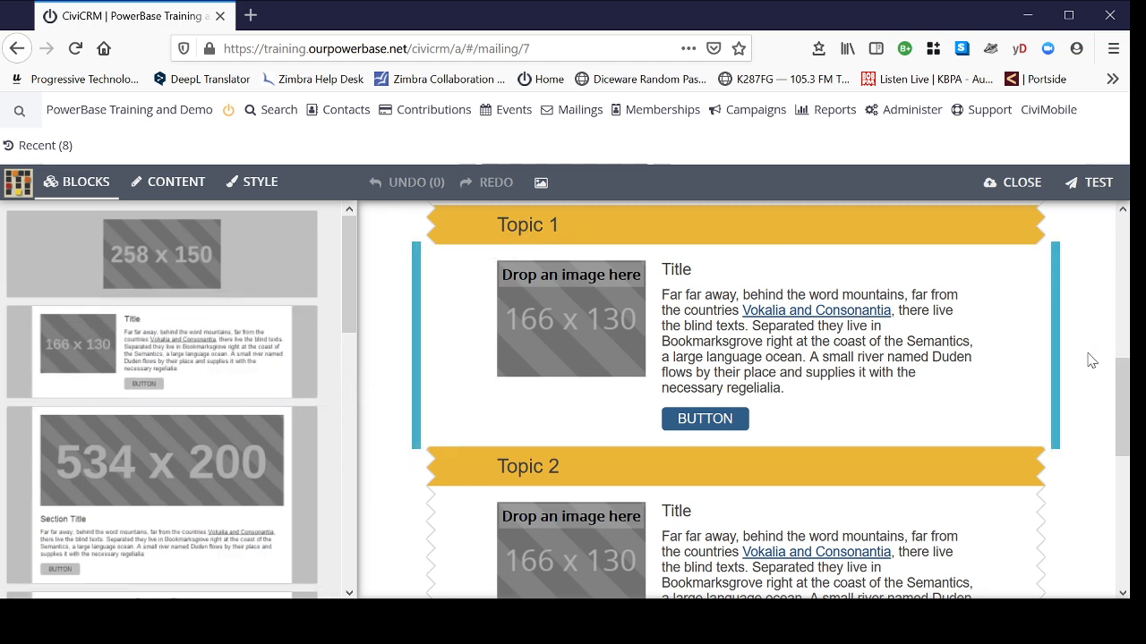
pyautogui.scroll(-4, 1101, 361)
pyautogui.scroll(-2, 1102, 359)
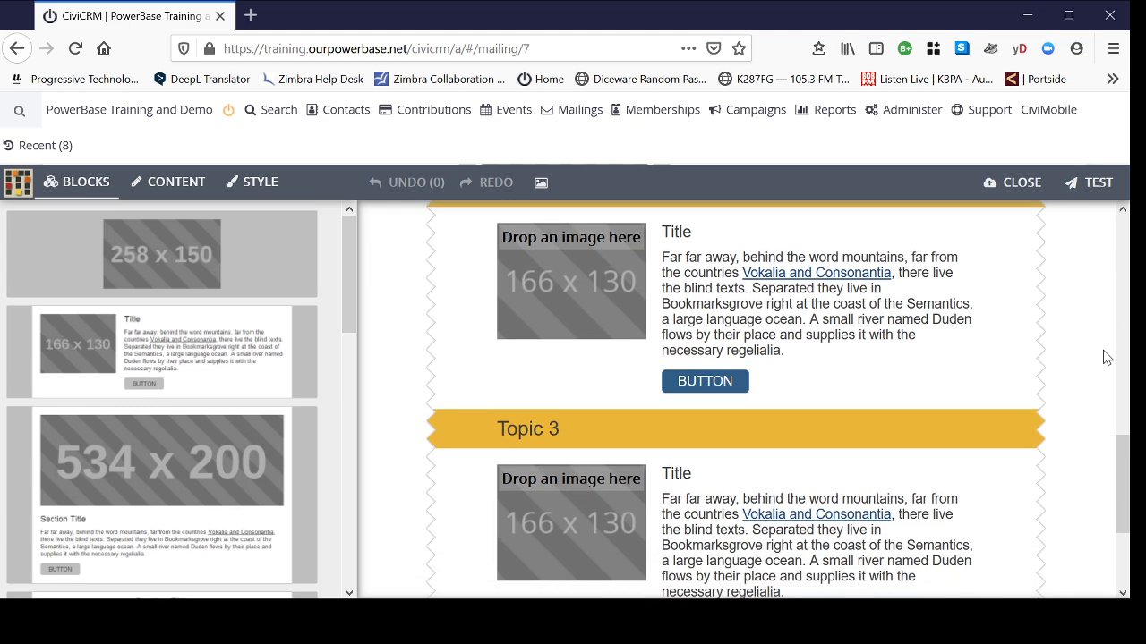
pyautogui.scroll(10, 1109, 350)
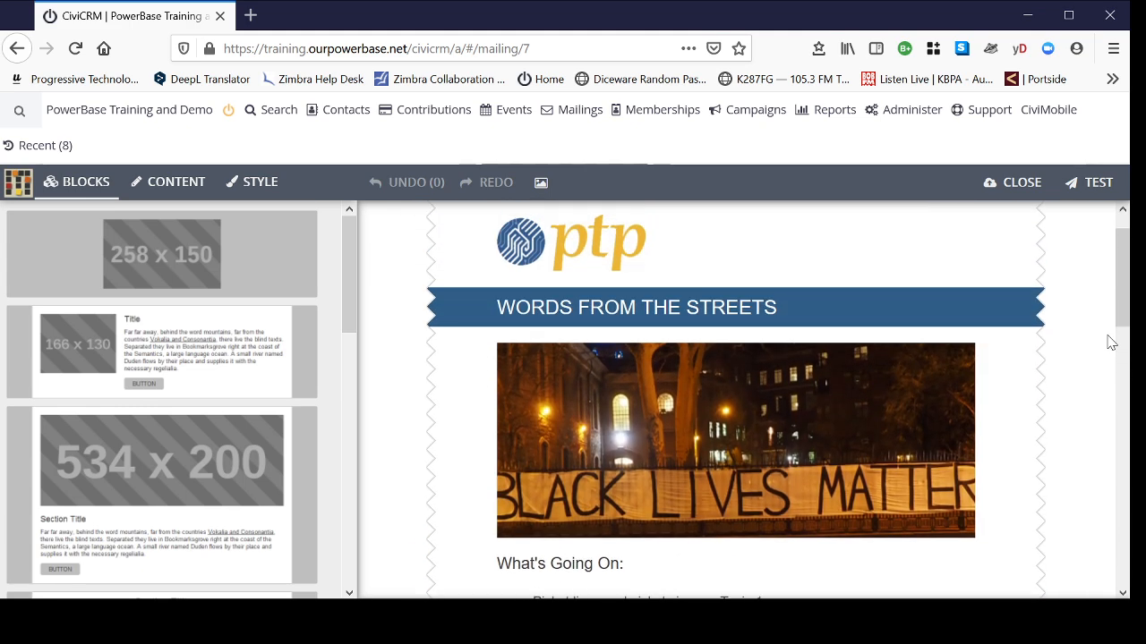
pyautogui.scroll(-6, 1113, 340)
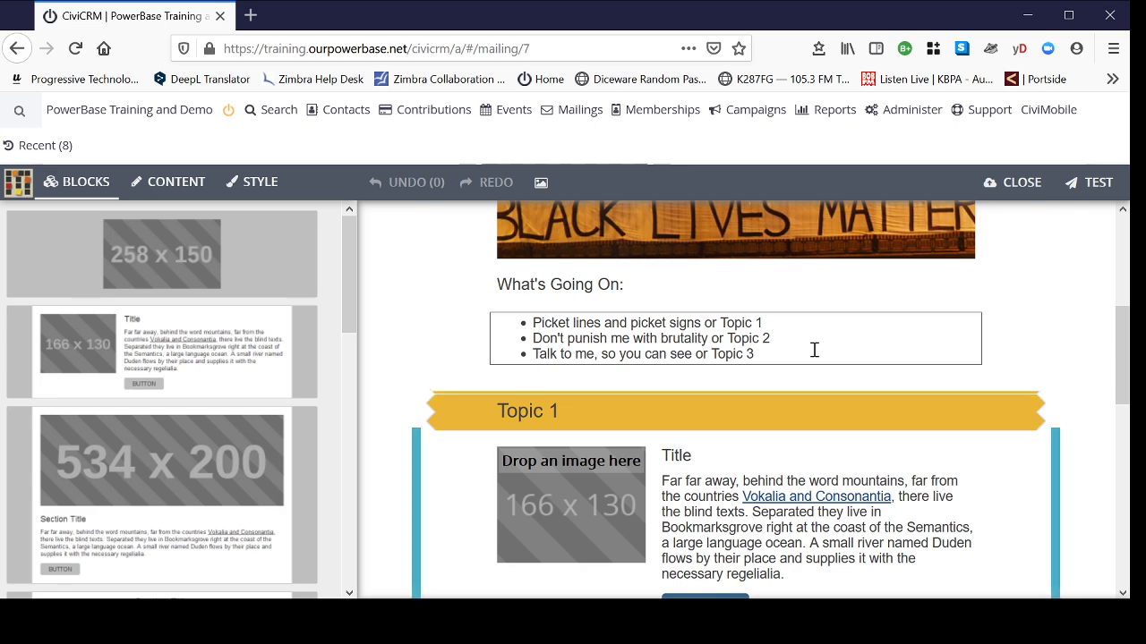
pyautogui.scroll(-2, 1092, 358)
pyautogui.scroll(-2, 1090, 358)
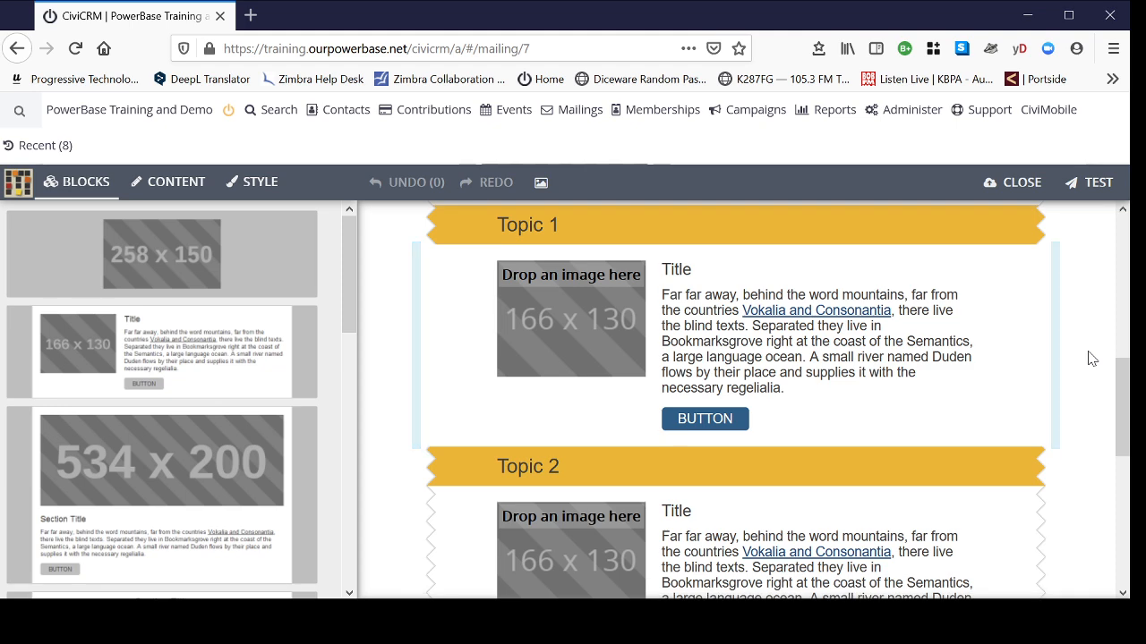
pyautogui.scroll(-4, 1089, 358)
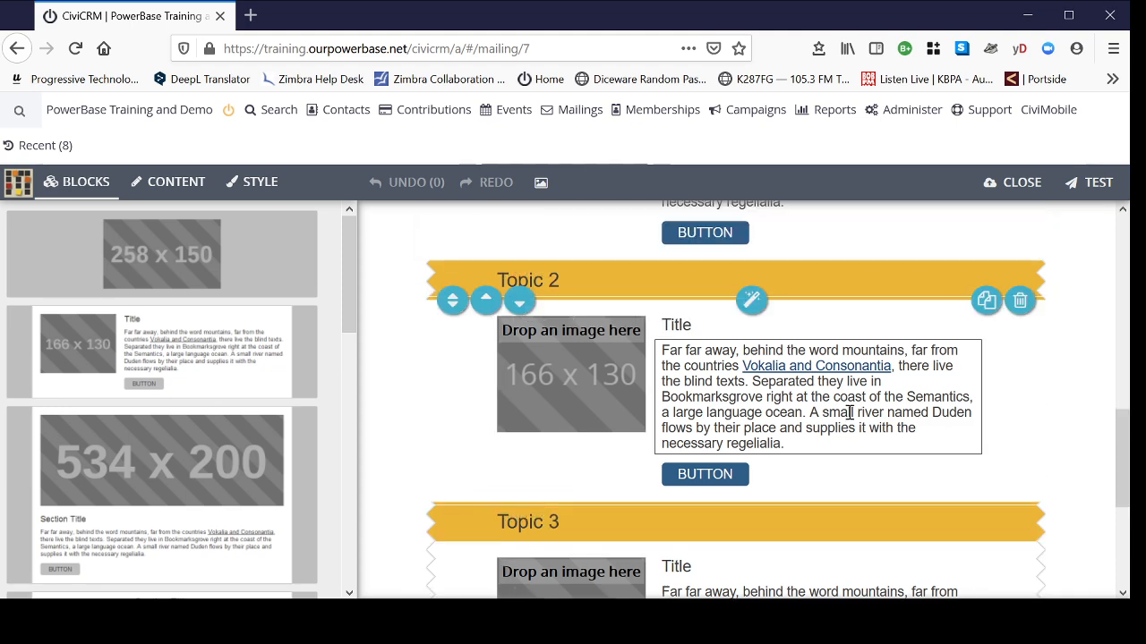
# - Delete the image-and-text block under the Topic 2 heading, leaving the heading selected
pyautogui.click(1006, 391)
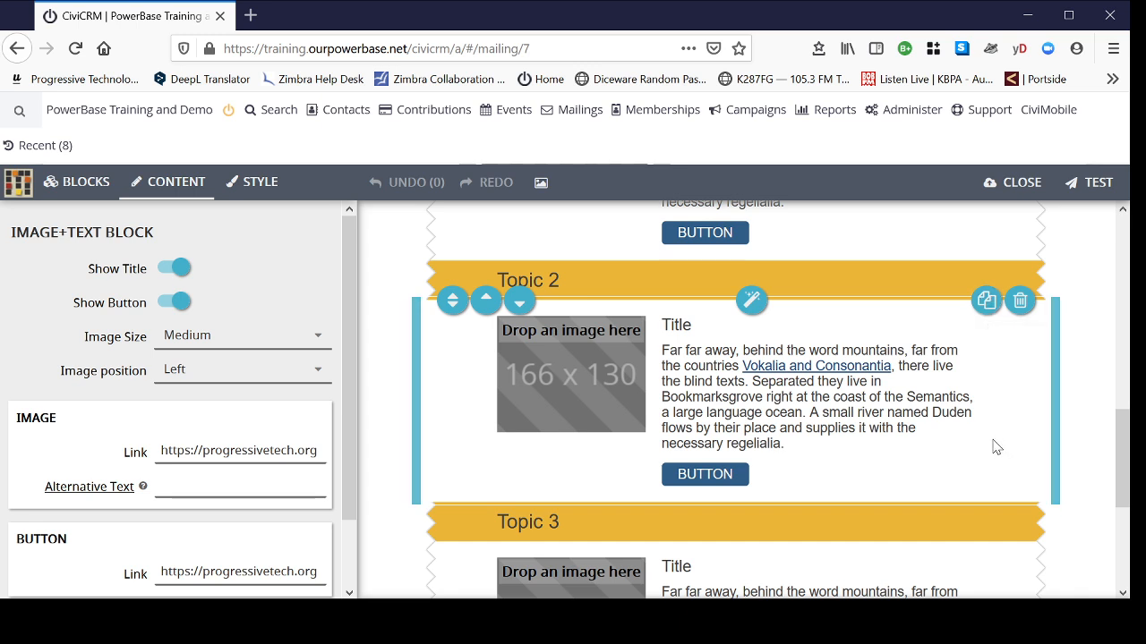
pyautogui.click(1020, 302)
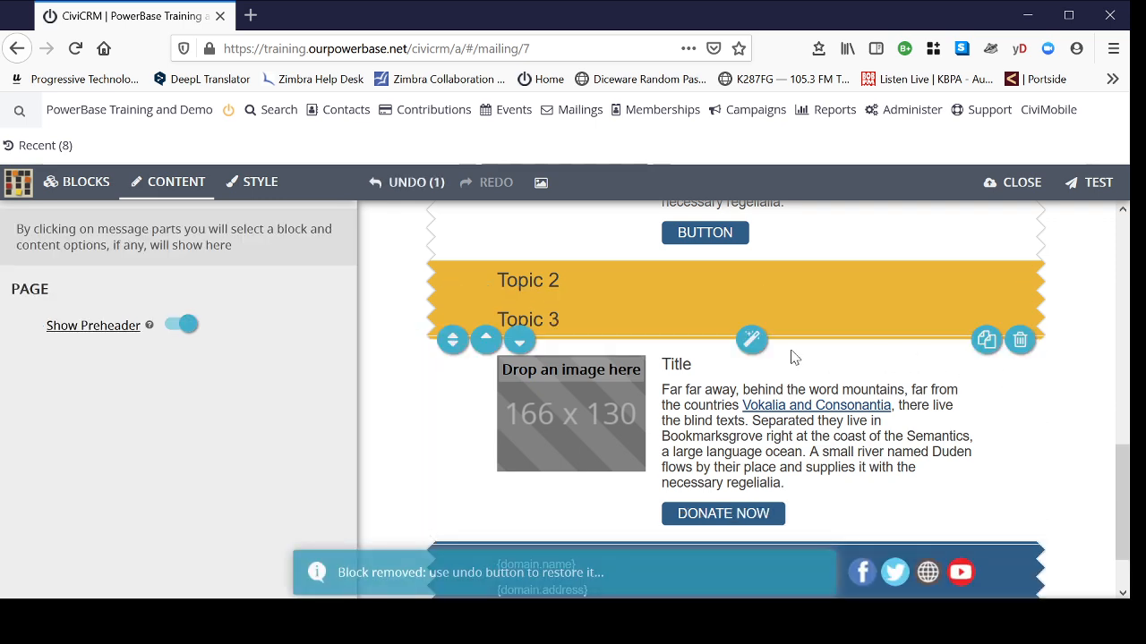
pyautogui.click(585, 283)
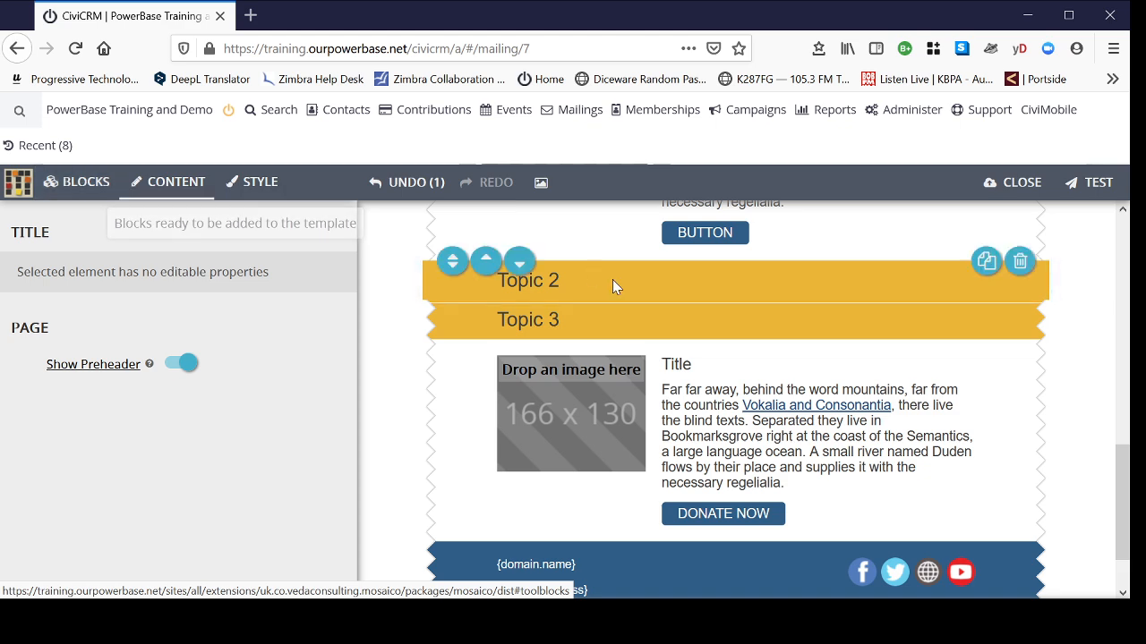
# - Insert the 534x200 section block with Section Title, text and button after Topic 2
pyautogui.click(86, 182)
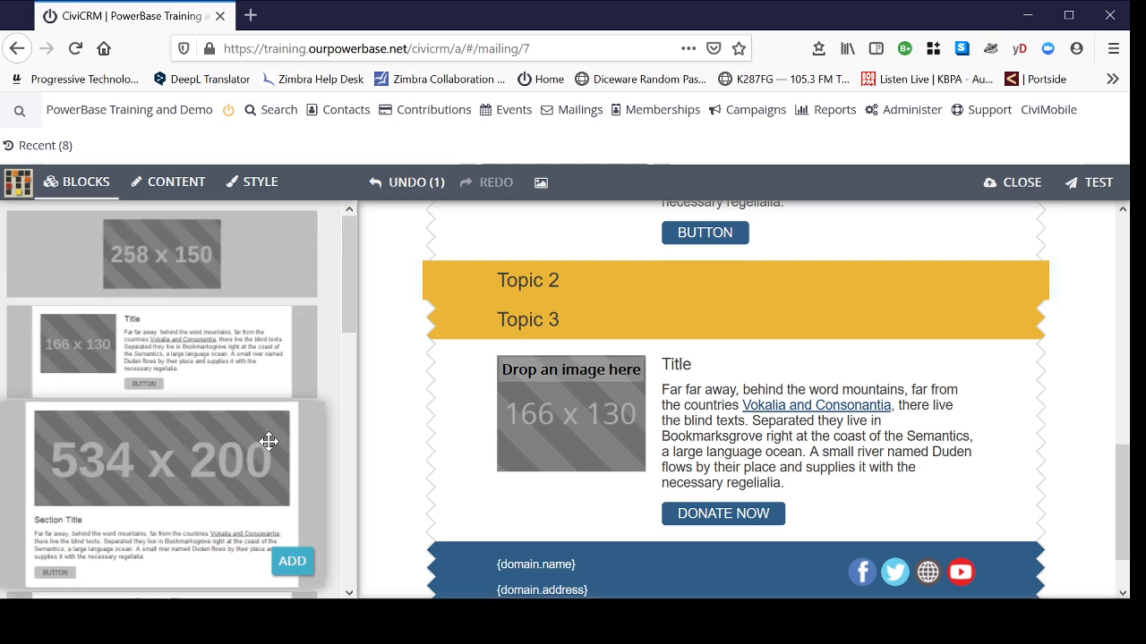
pyautogui.scroll(-2, 281, 453)
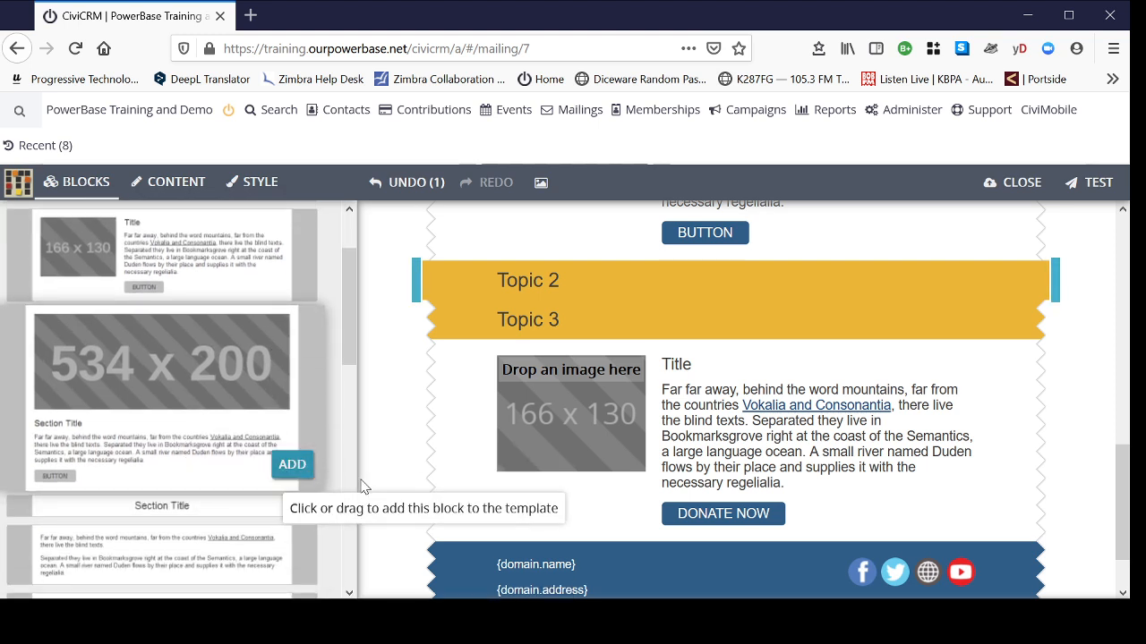
pyautogui.click(295, 468)
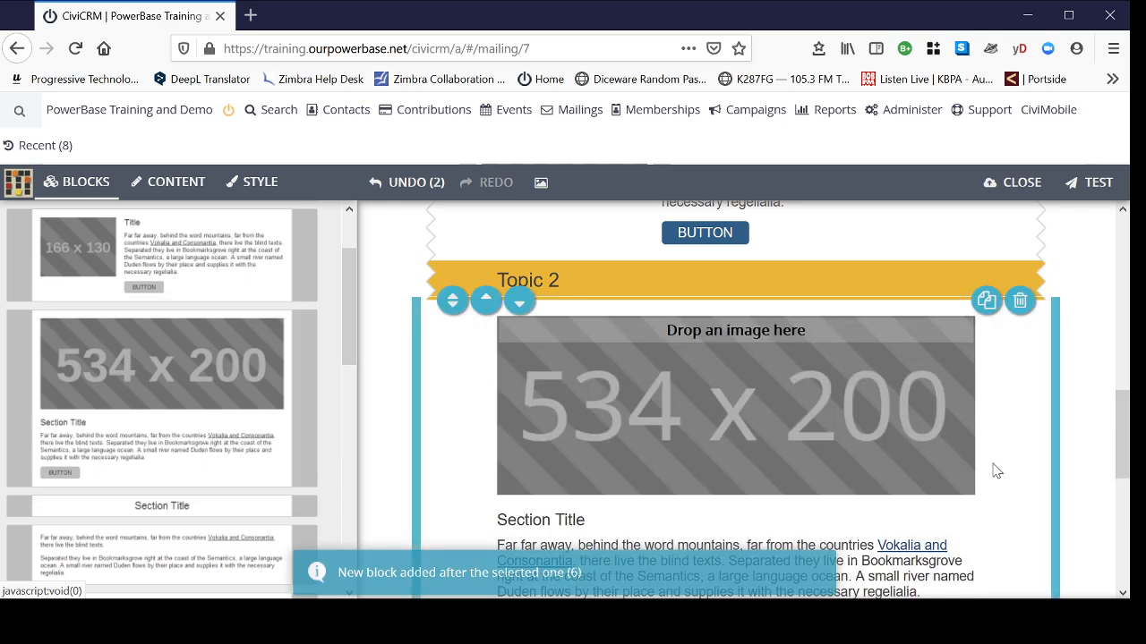
pyautogui.scroll(-2, 1038, 410)
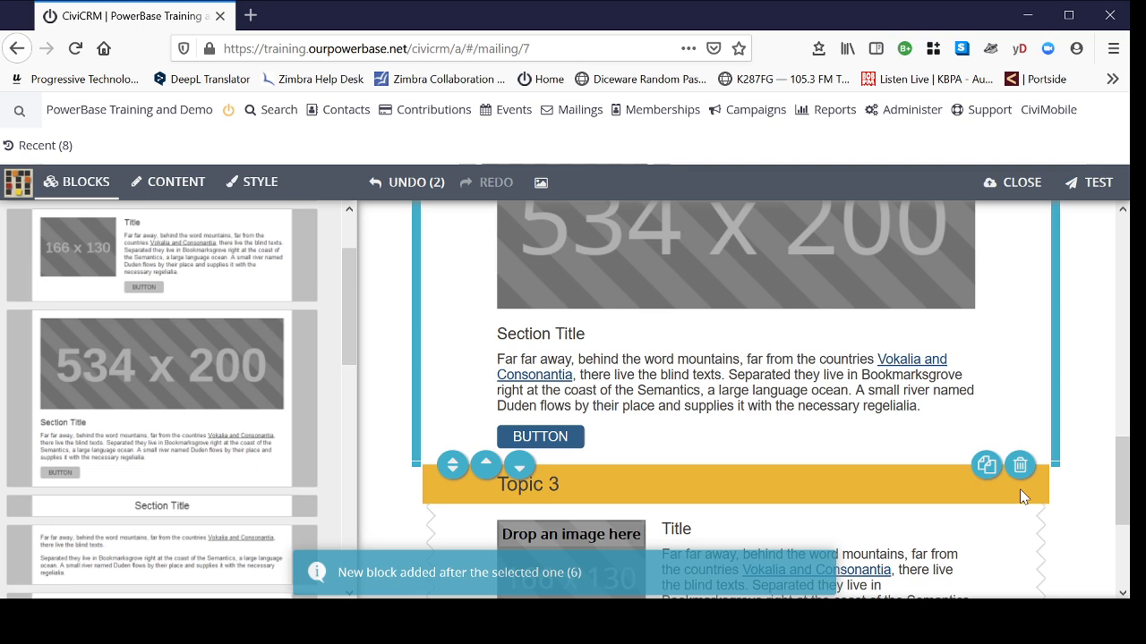
pyautogui.scroll(10, 1107, 404)
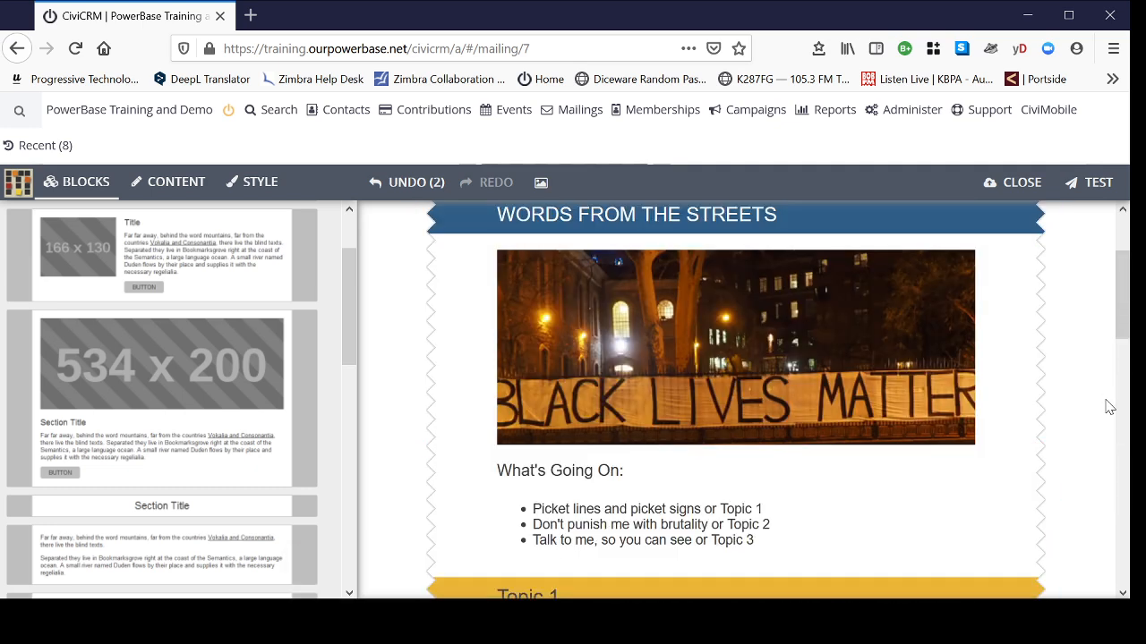
pyautogui.scroll(-2, 1115, 391)
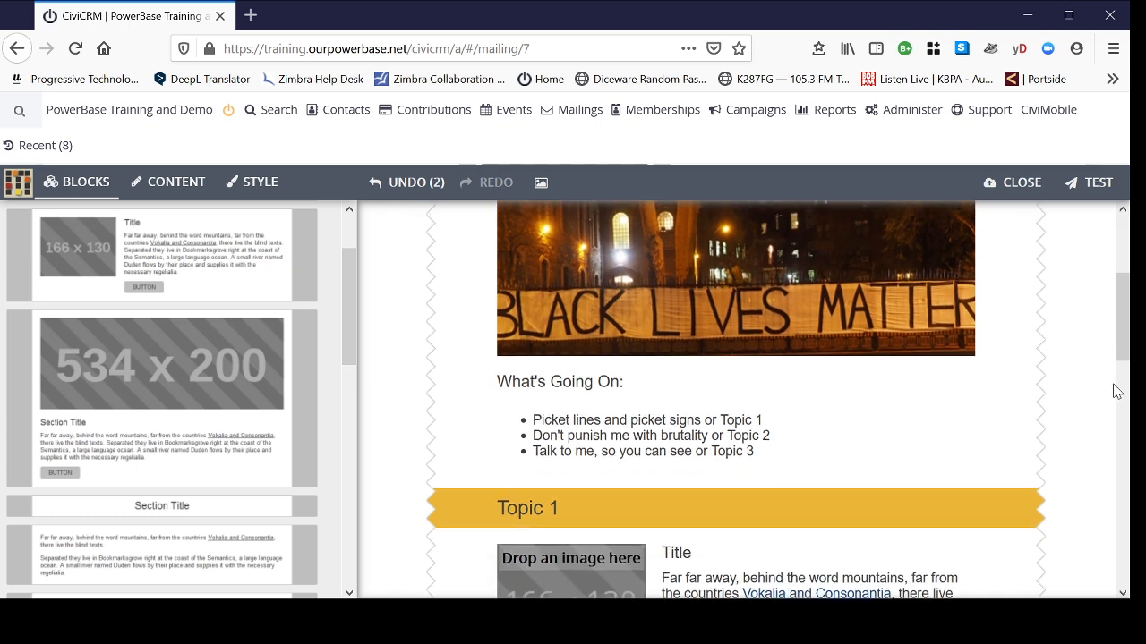
pyautogui.scroll(1, 819, 367)
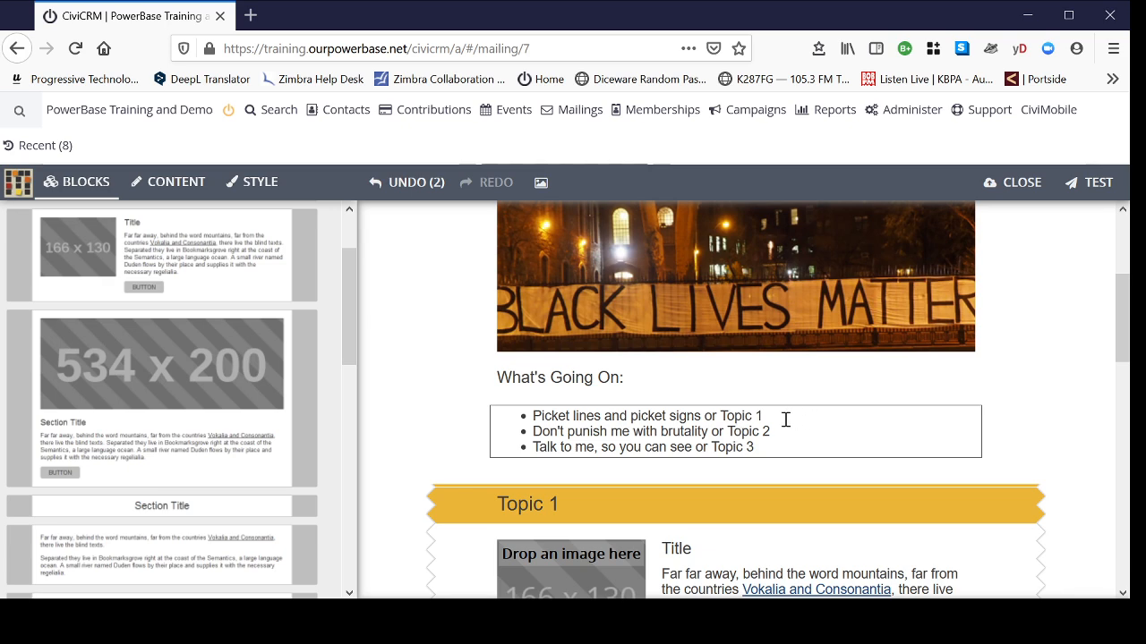
# - Replace the Topic 1 heading with 'Picket lines and picket signs' copied from the first bullet
pyautogui.click(776, 420)
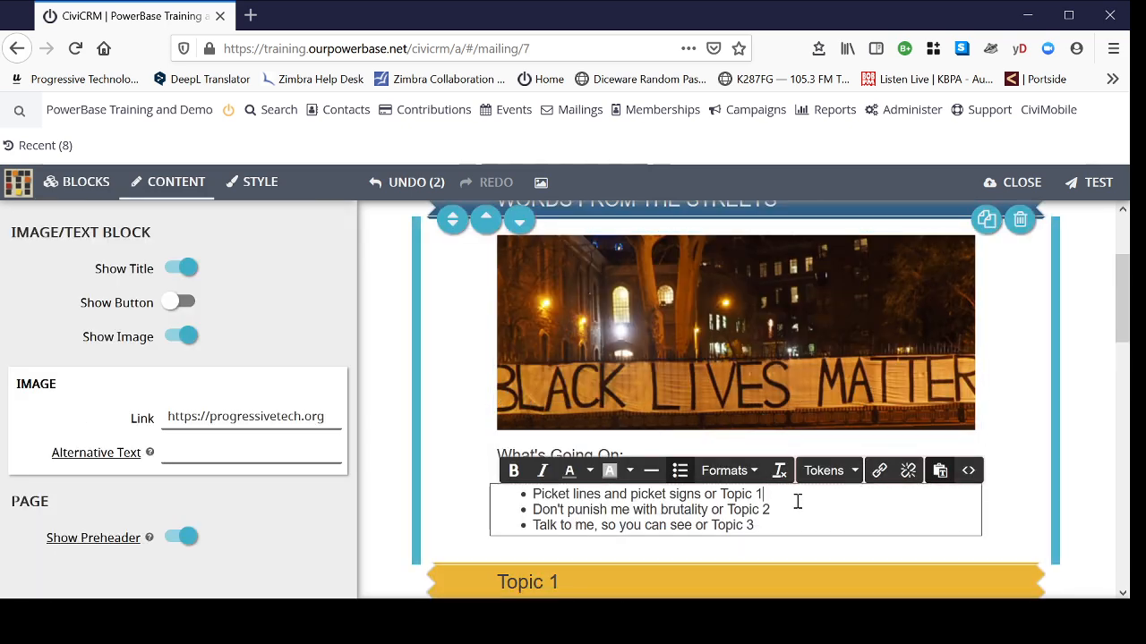
pyautogui.scroll(-1, 816, 494)
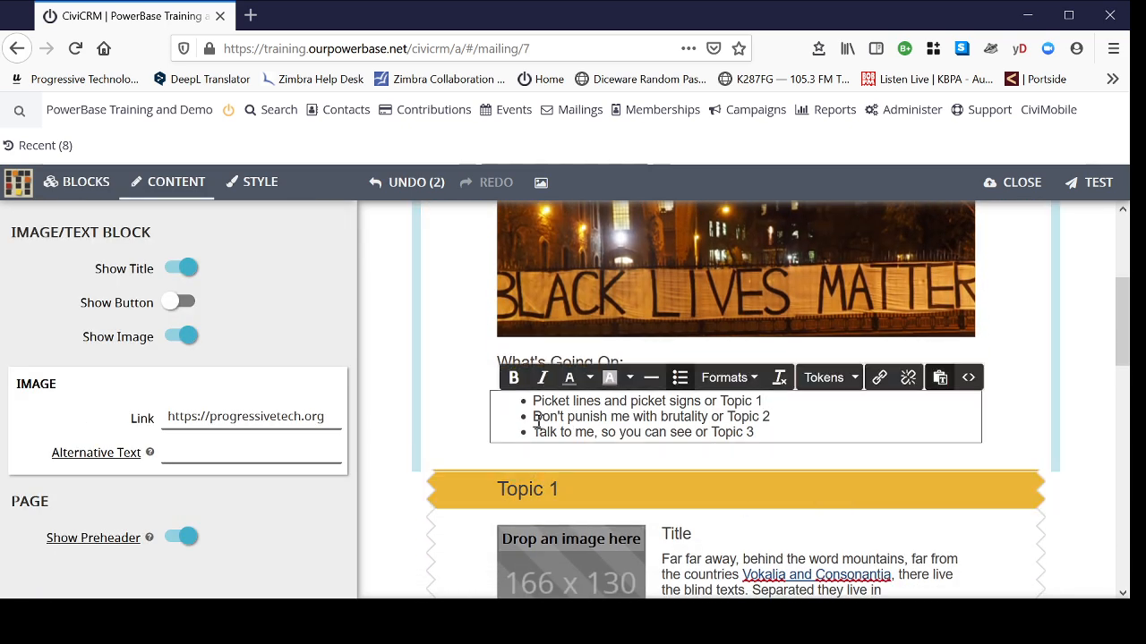
pyautogui.scroll(-2, 823, 412)
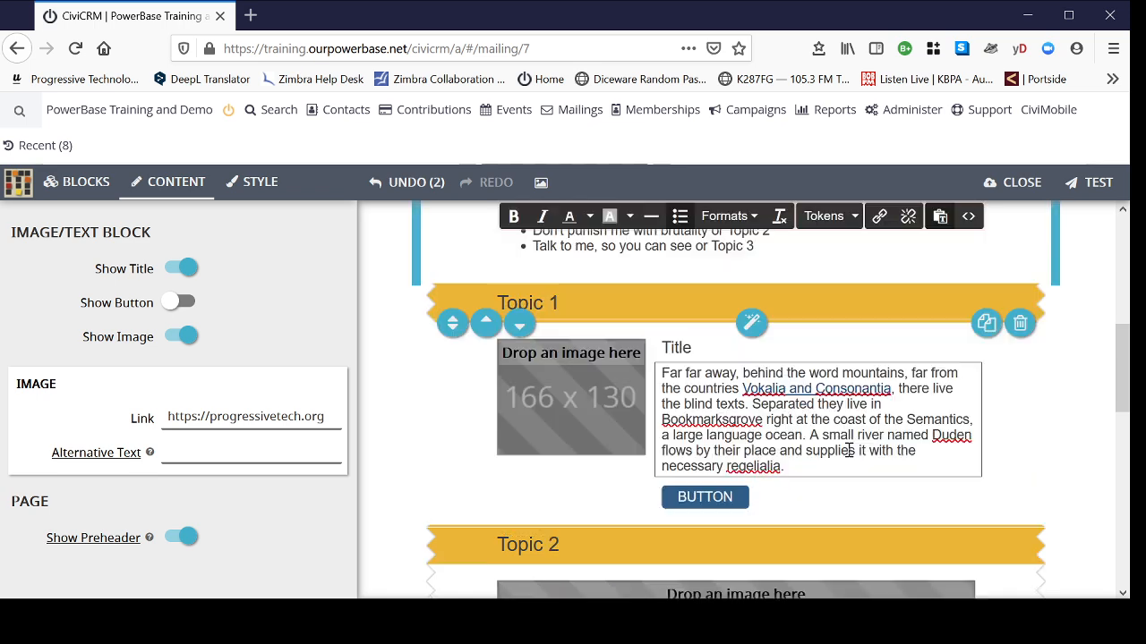
pyautogui.scroll(1, 748, 356)
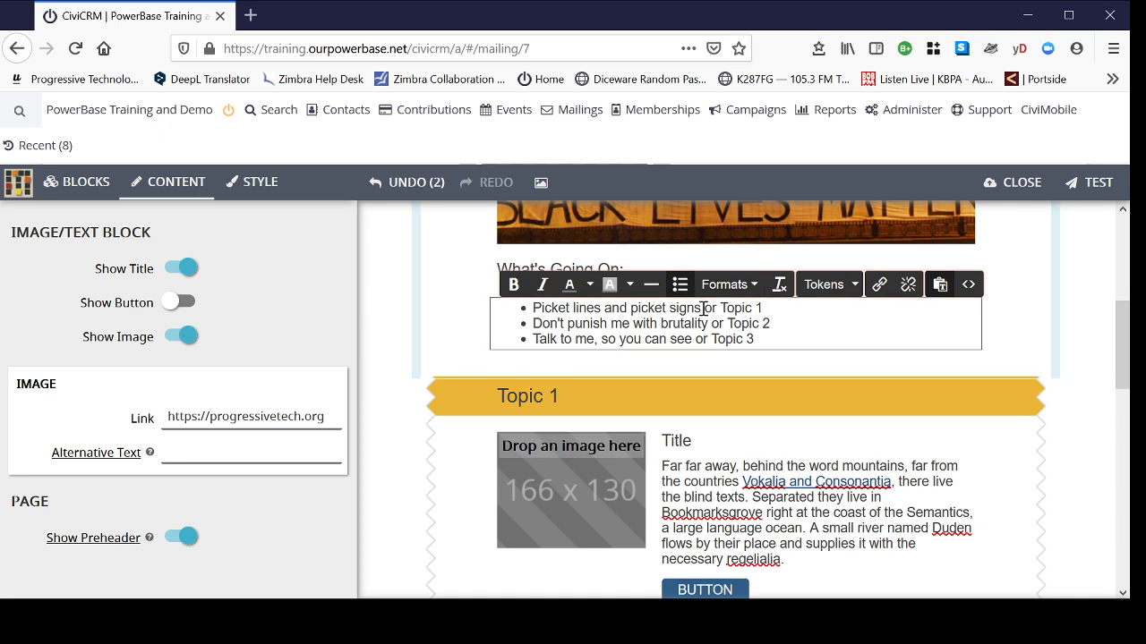
pyautogui.moveTo(702, 308); pyautogui.dragTo(520, 306)
pyautogui.hotkey('ctrl', 'c')
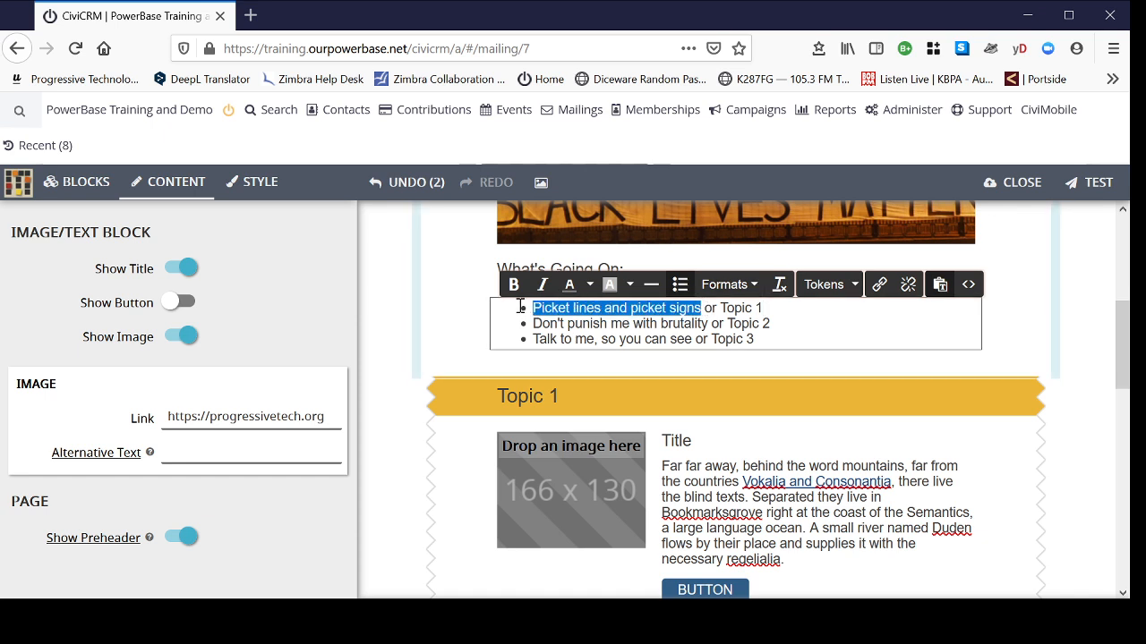
pyautogui.click(576, 399)
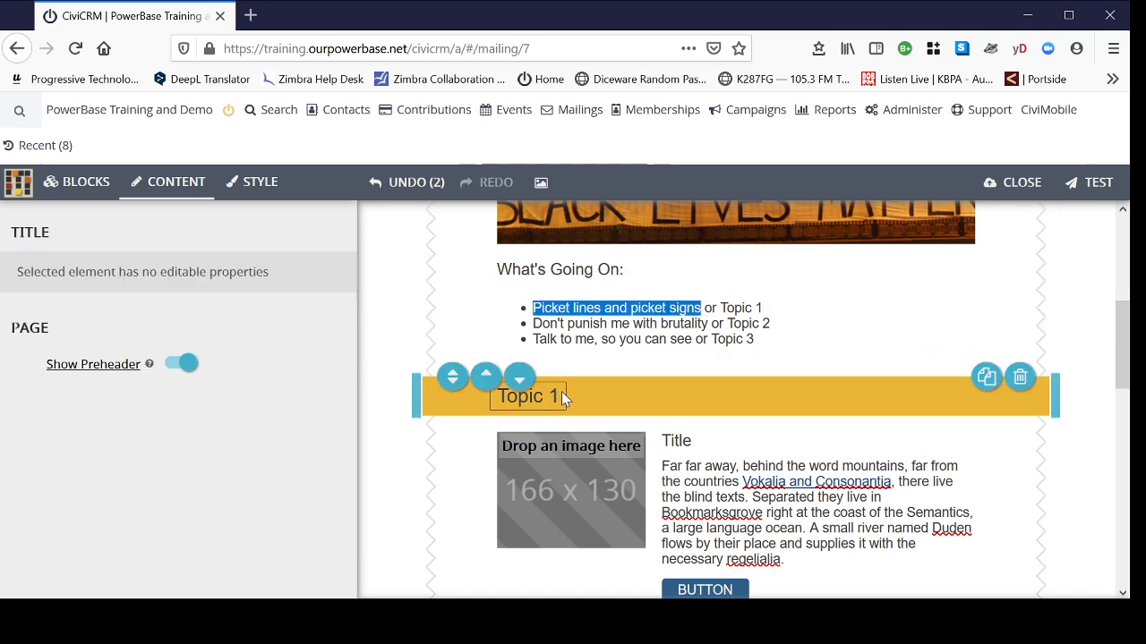
pyautogui.click(560, 392)
pyautogui.moveTo(561, 392); pyautogui.dragTo(503, 395)
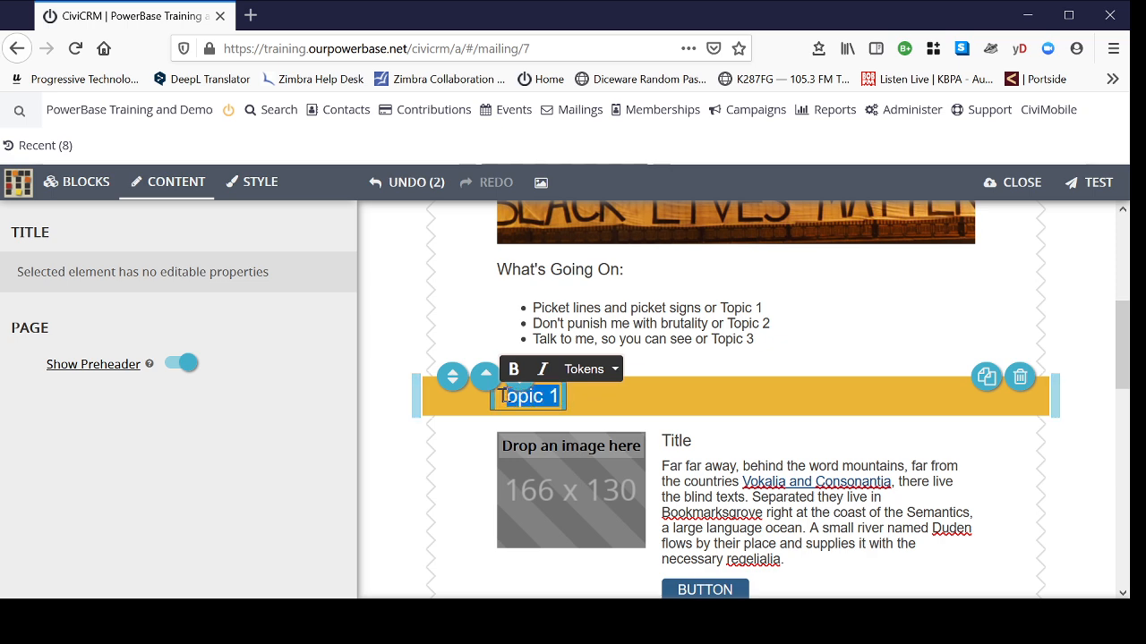
pyautogui.hotkey('ctrl', 'v')
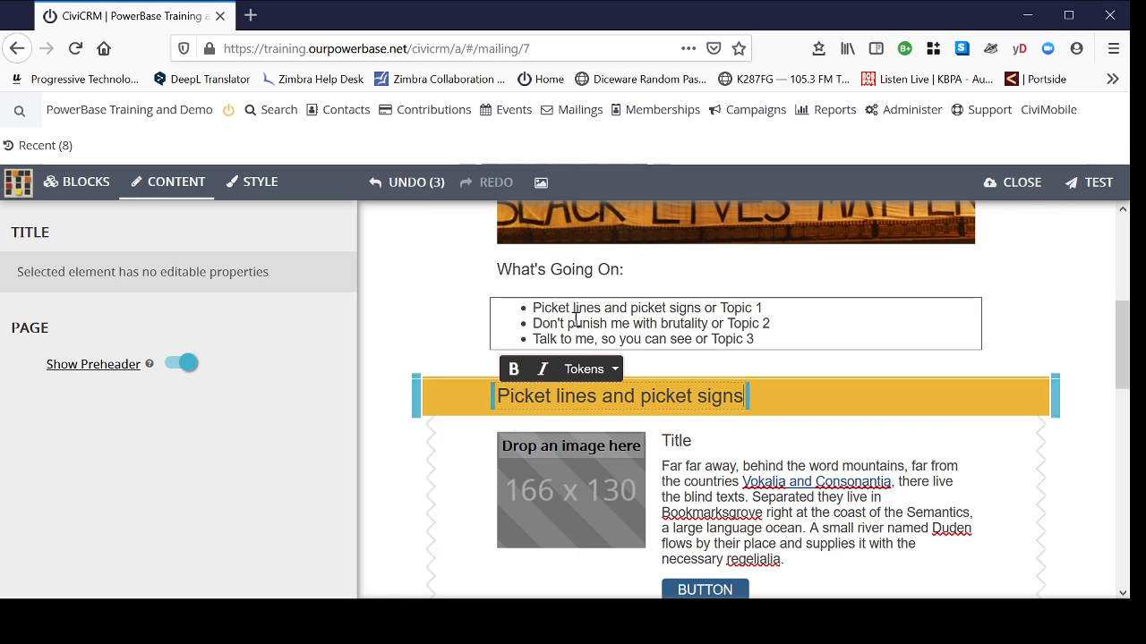
pyautogui.moveTo(590, 323); pyautogui.dragTo(708, 323)
pyautogui.click(1092, 411)
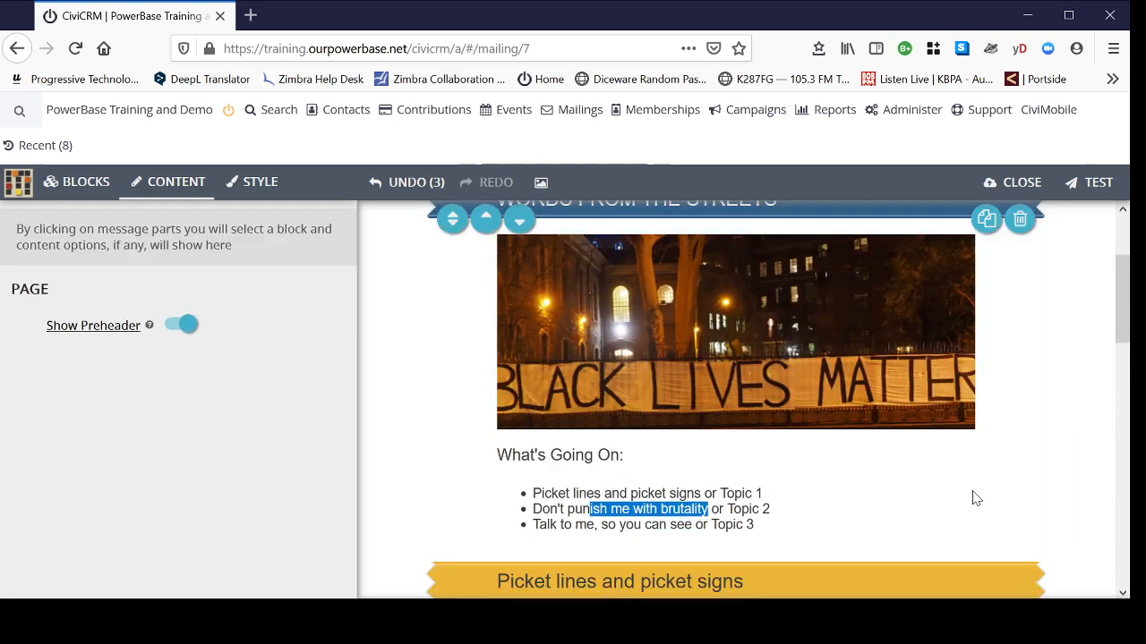
pyautogui.scroll(-4, 976, 499)
# - Select the Picket lines image-and-text block and hide its Title heading
pyautogui.click(733, 495)
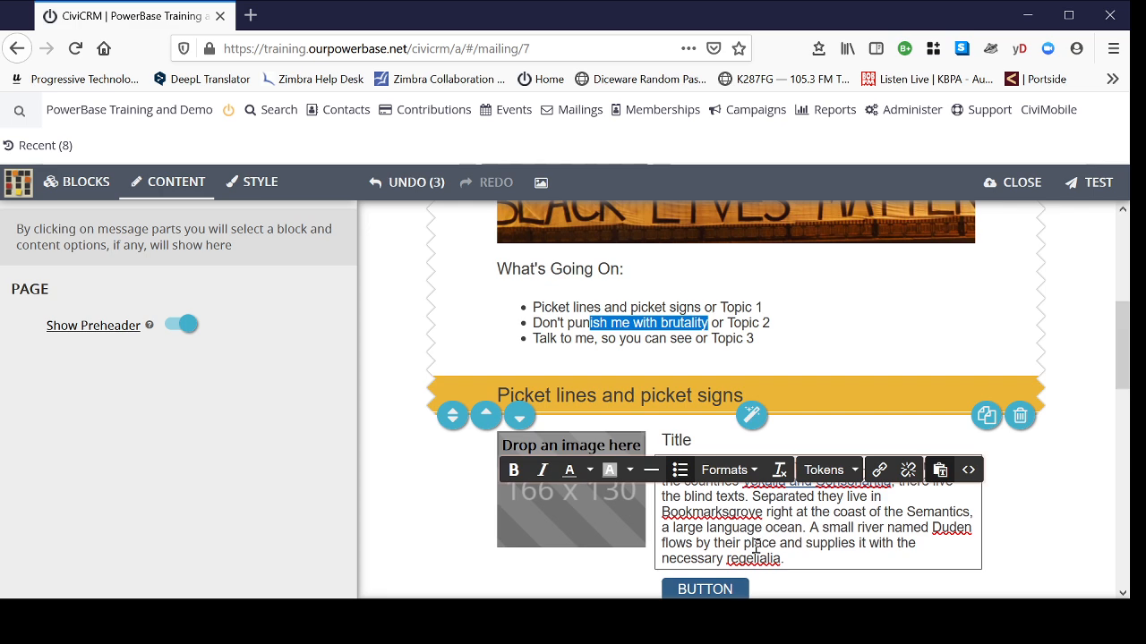
pyautogui.scroll(-2, 1039, 455)
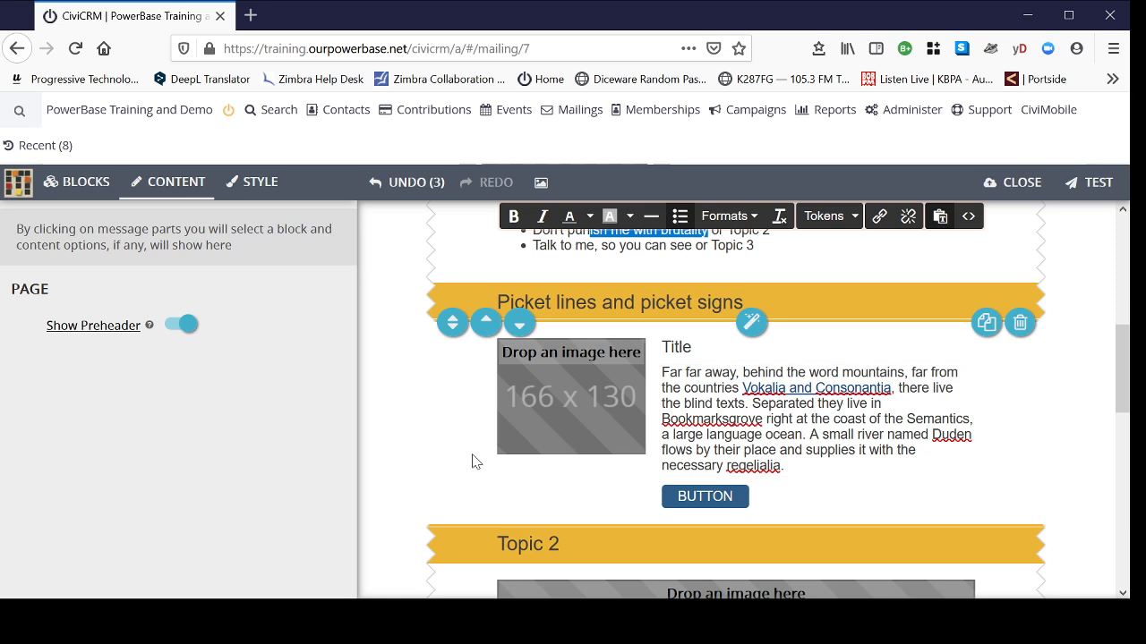
pyautogui.click(472, 411)
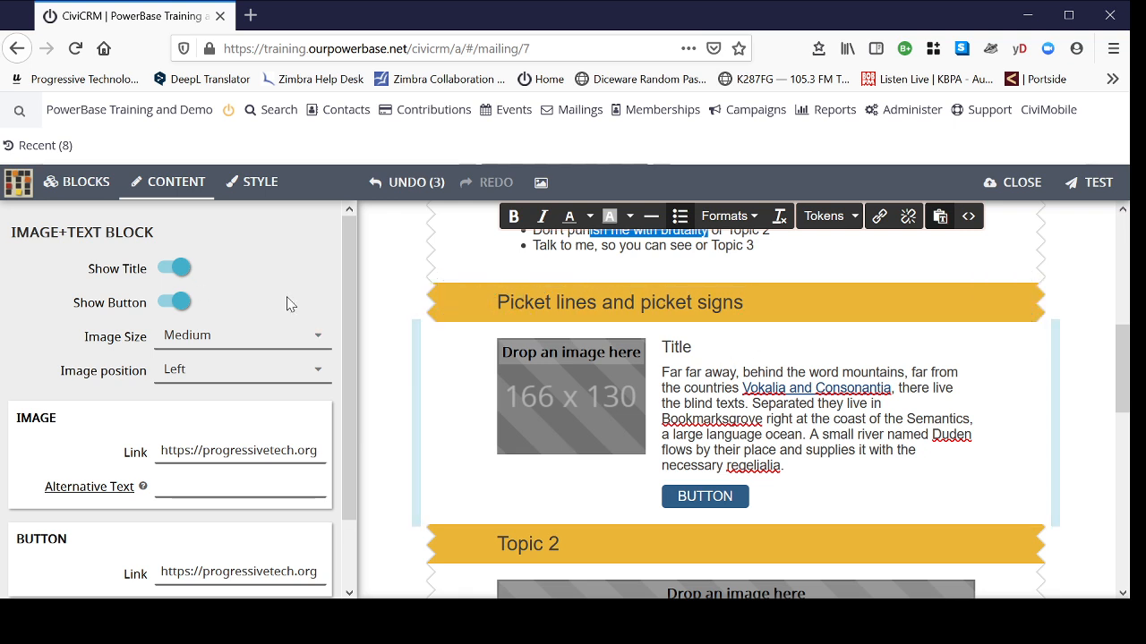
pyautogui.click(173, 267)
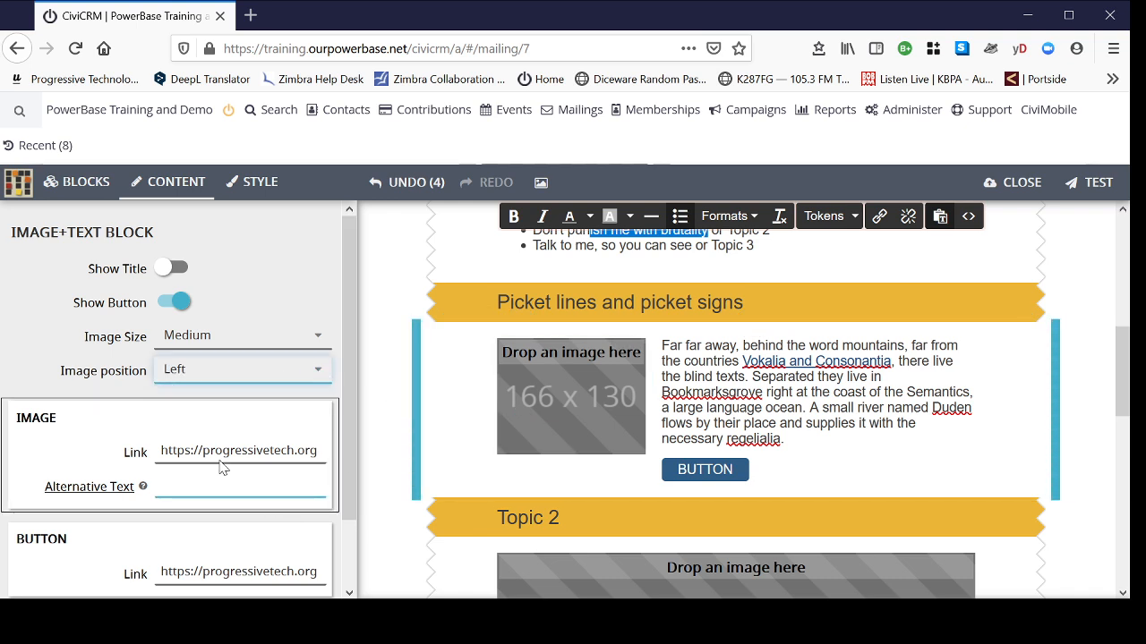
pyautogui.scroll(-2, 224, 465)
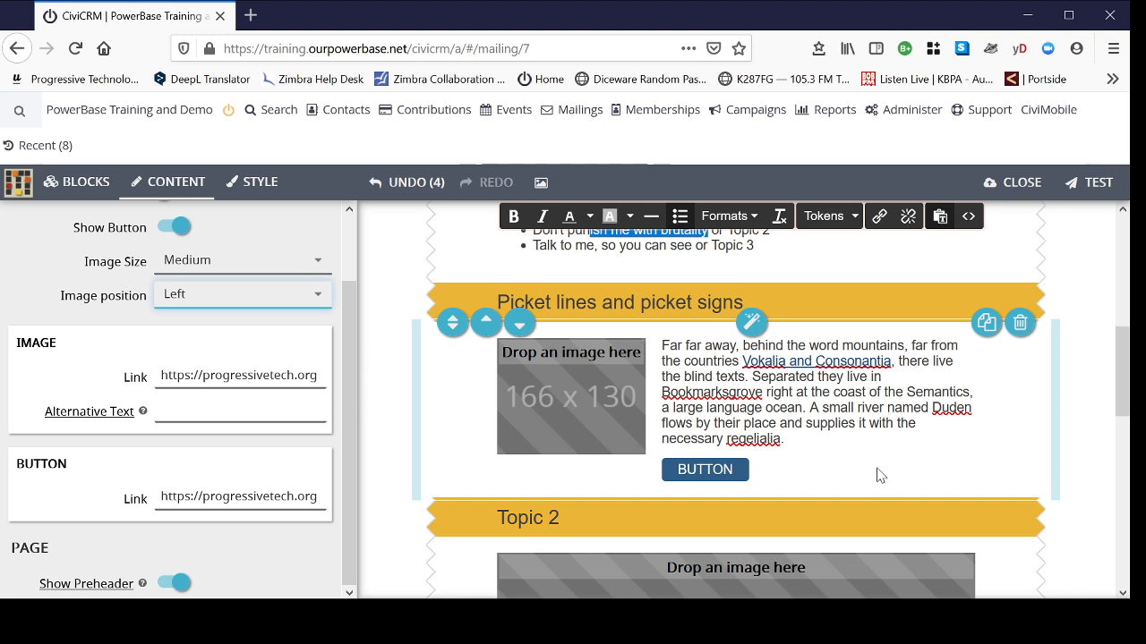
pyautogui.doubleClick(734, 469)
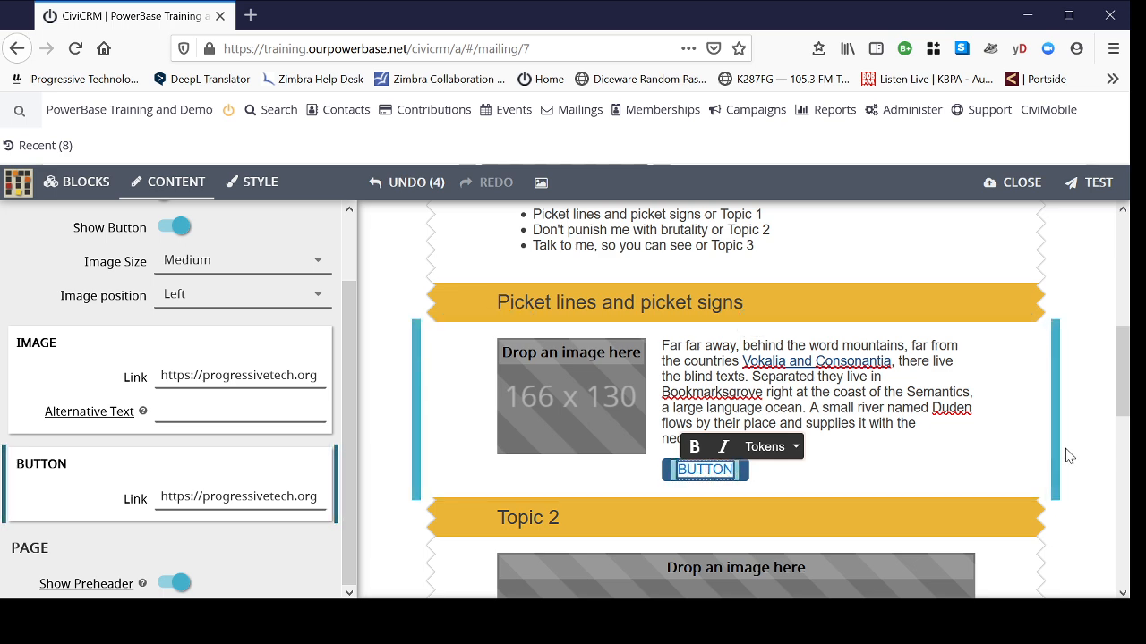
pyautogui.write('Donate')
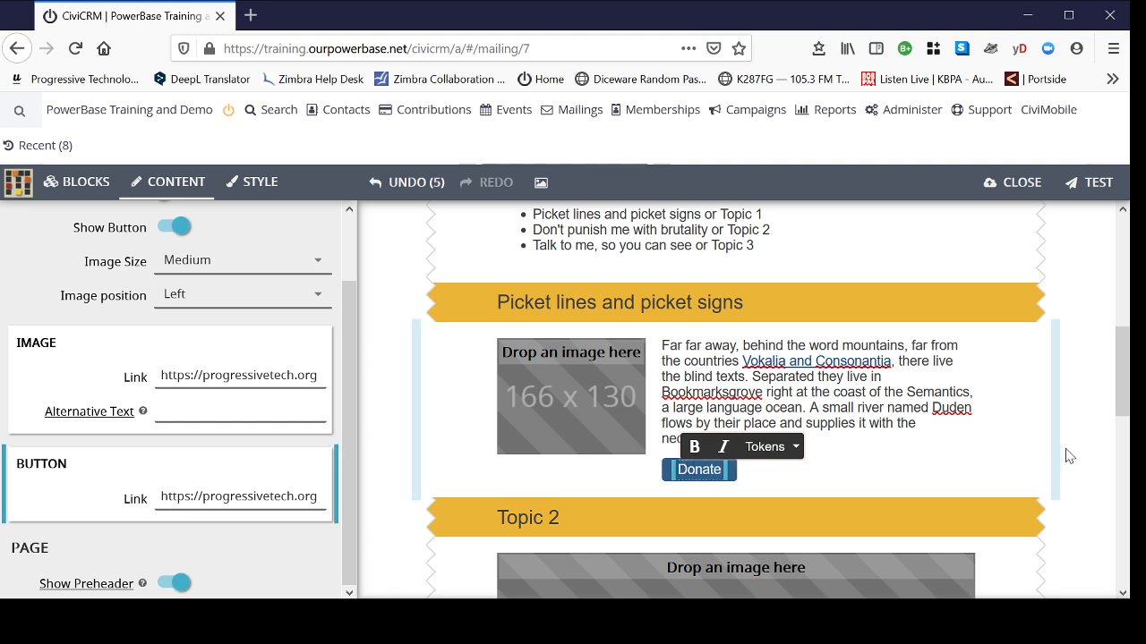
pyautogui.write(' Now')
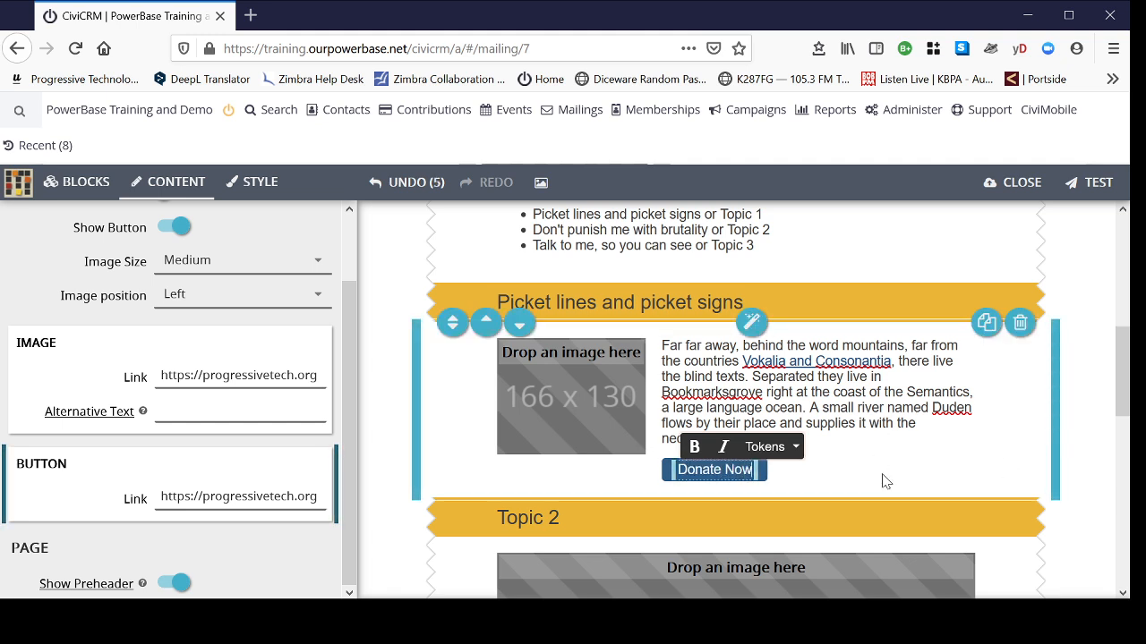
pyautogui.click(629, 489)
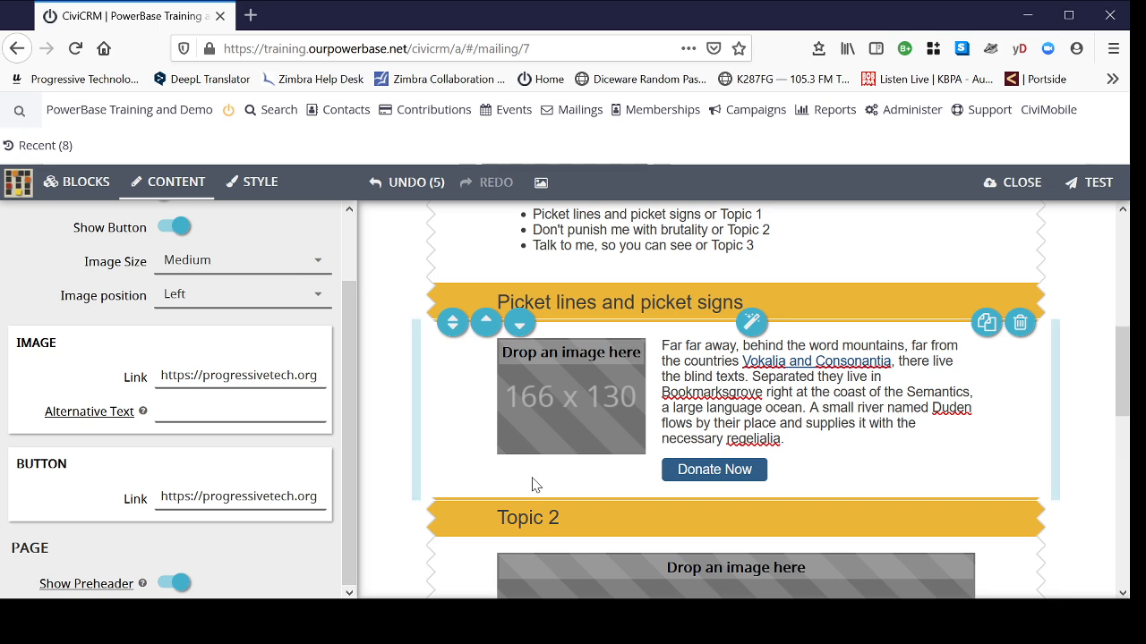
pyautogui.click(223, 501)
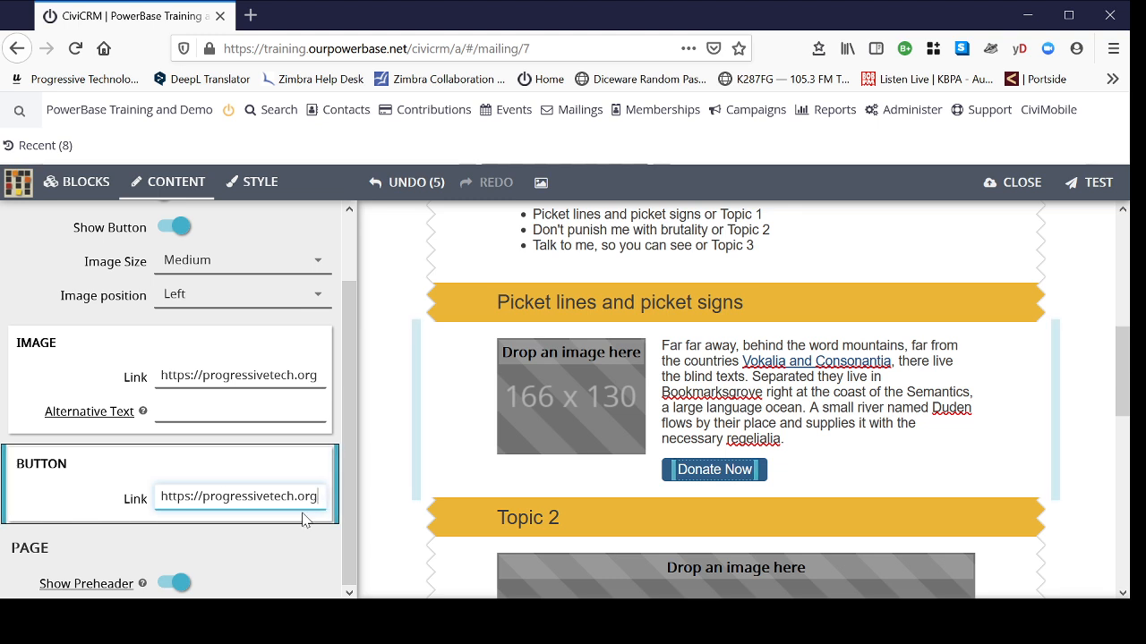
pyautogui.write('/donate')
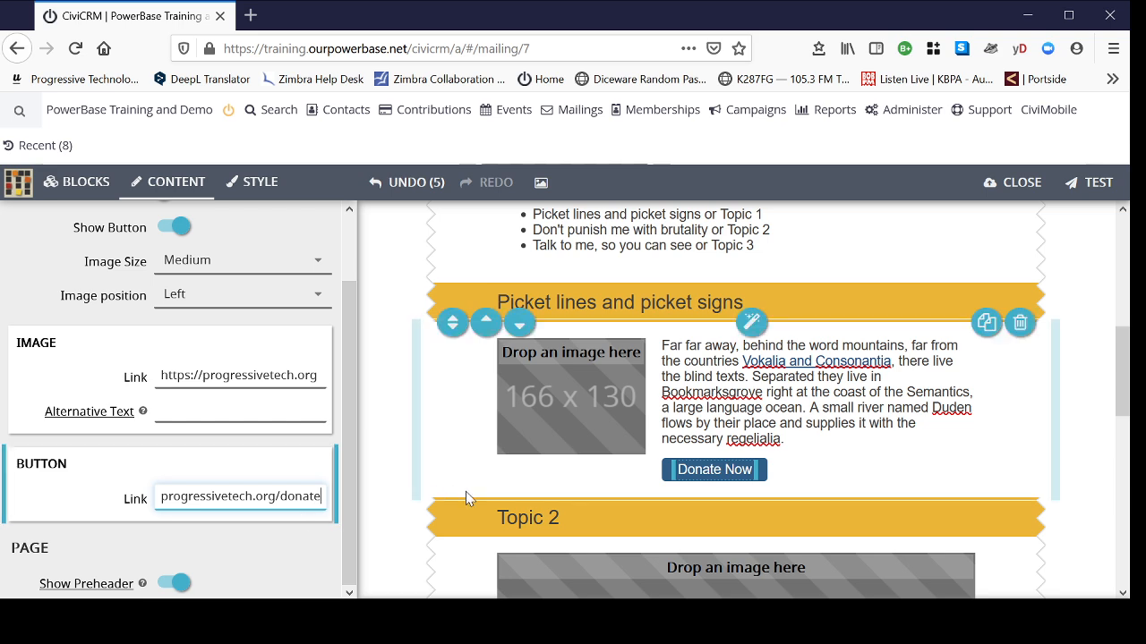
pyautogui.click(568, 477)
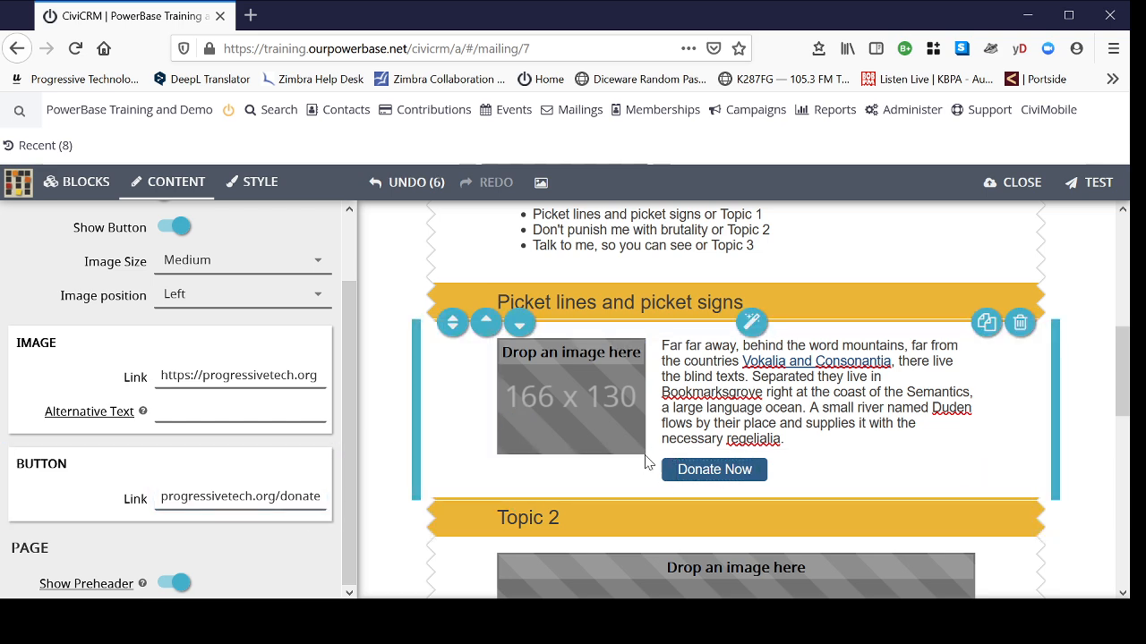
pyautogui.moveTo(568, 400)
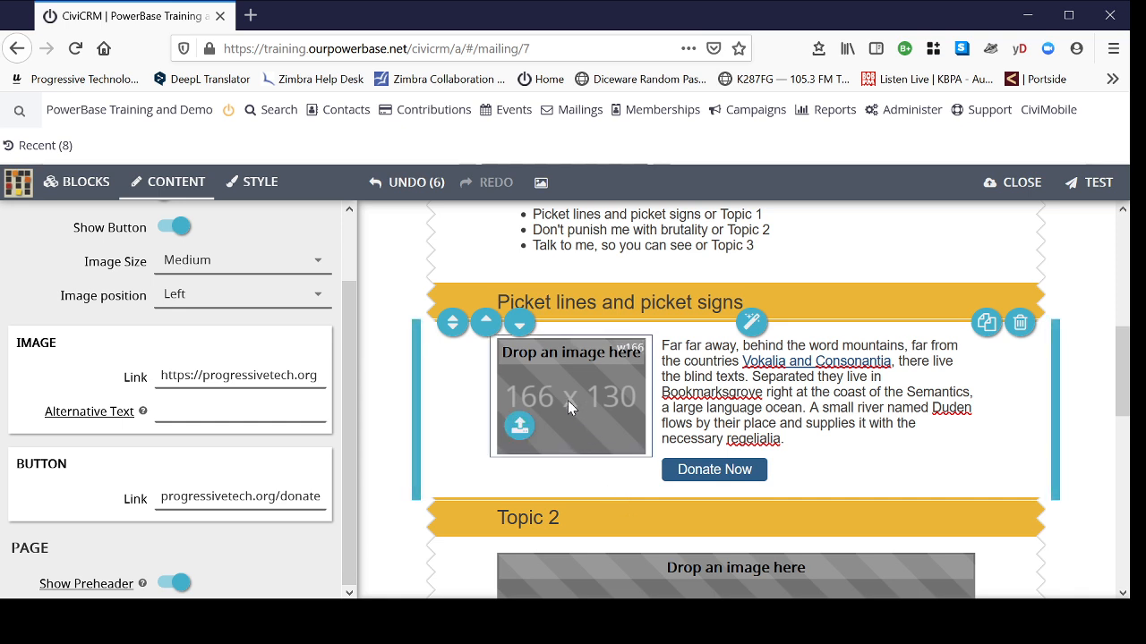
# - Drag the protest crowd photo from the Gallery into the Picket lines block's empty image spot
pyautogui.click(567, 400)
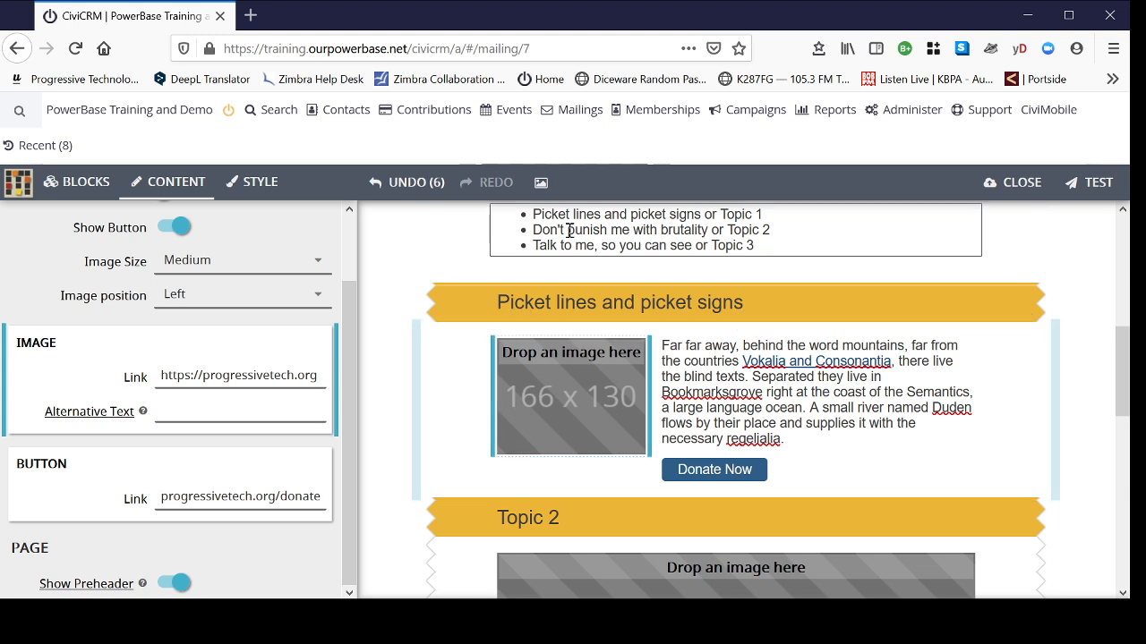
pyautogui.click(540, 186)
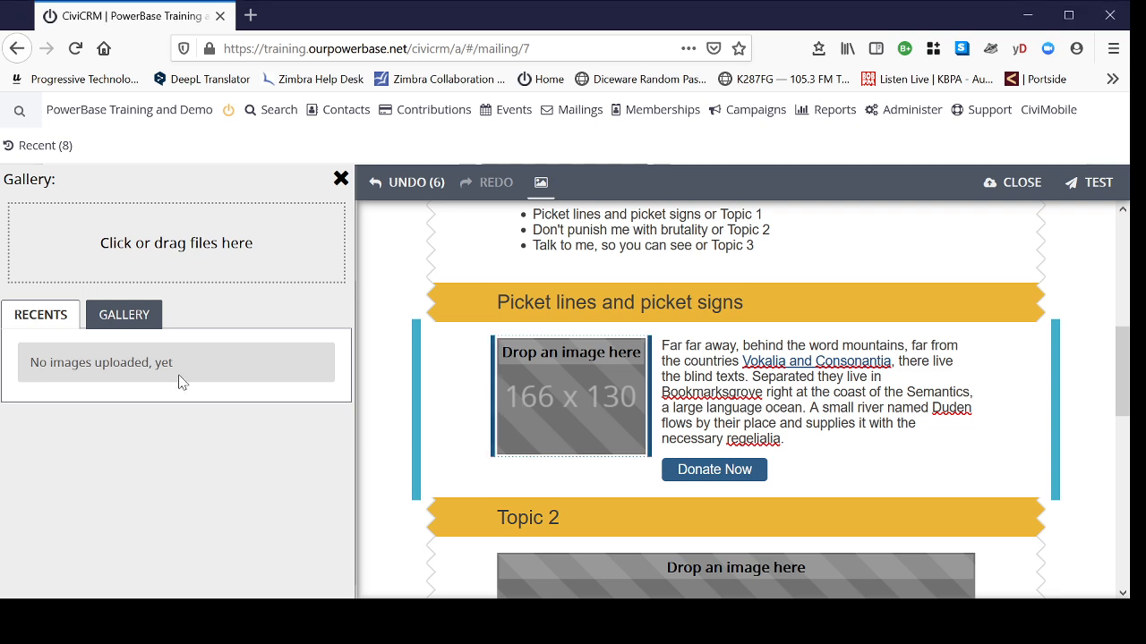
pyautogui.click(128, 322)
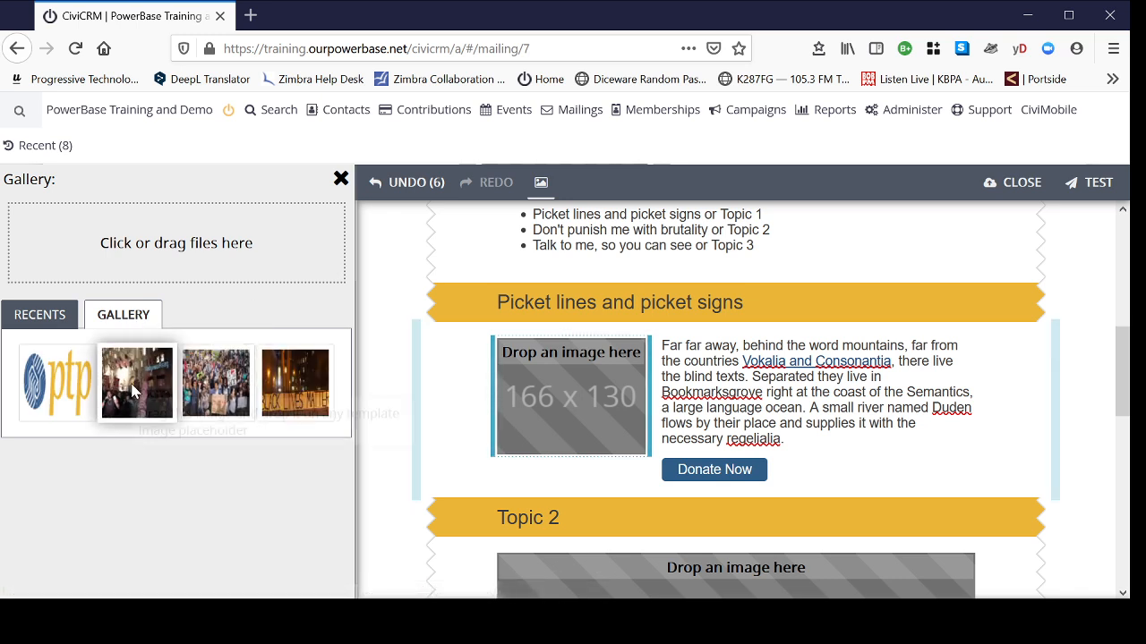
pyautogui.moveTo(132, 396); pyautogui.dragTo(571, 396)
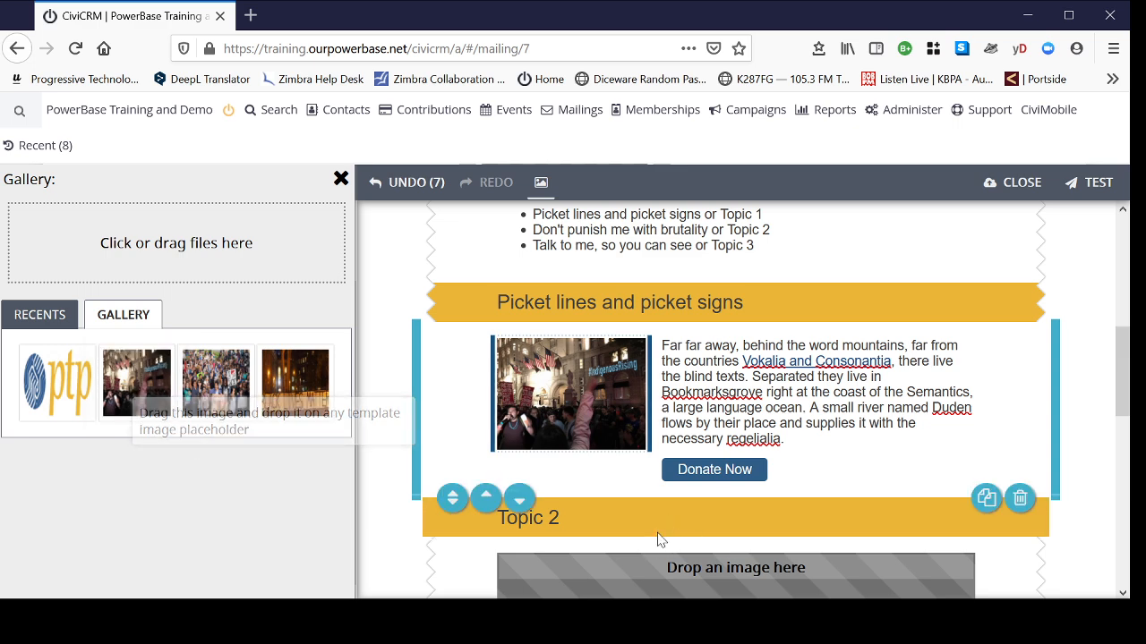
pyautogui.click(341, 180)
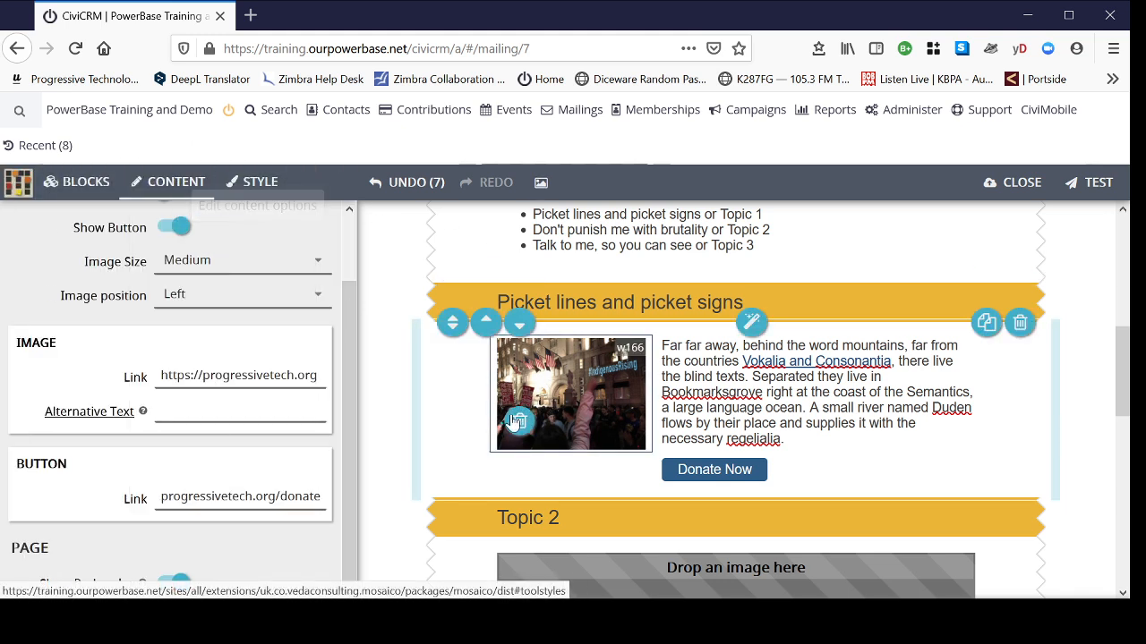
# - In Style options, switch the Picket lines block to block-level styling and back to global
pyautogui.click(259, 184)
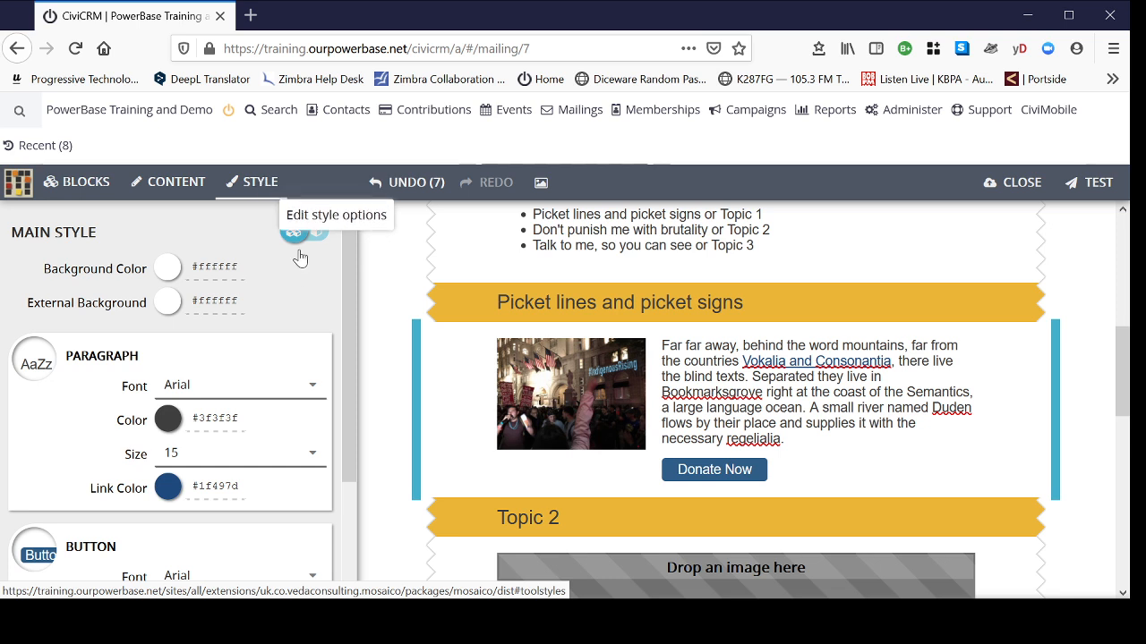
pyautogui.click(462, 435)
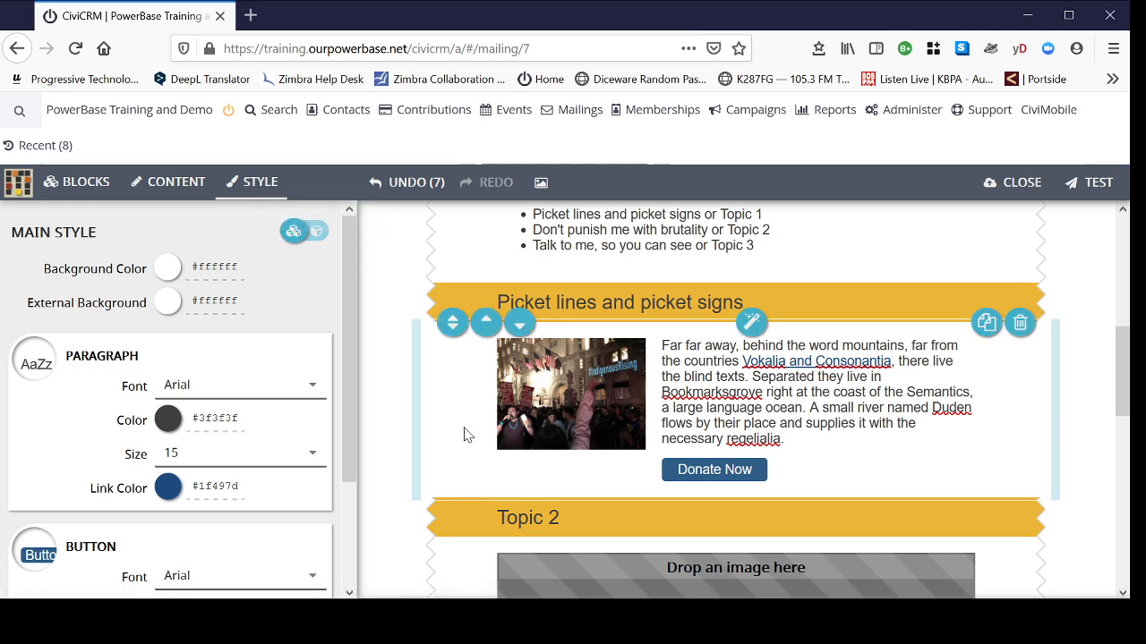
pyautogui.click(317, 233)
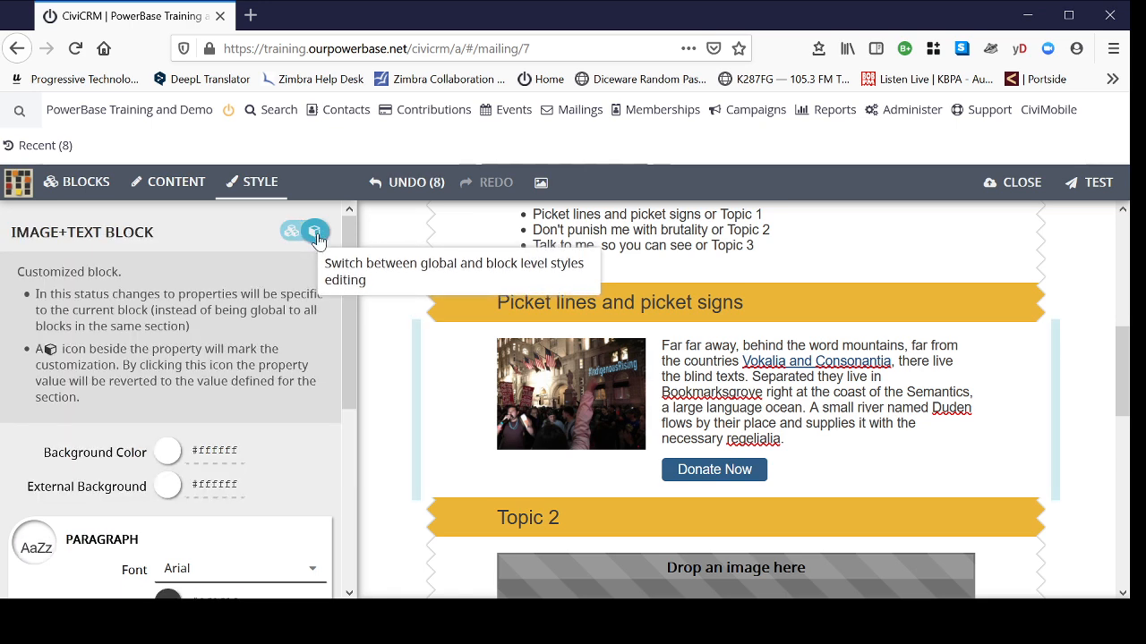
pyautogui.click(314, 233)
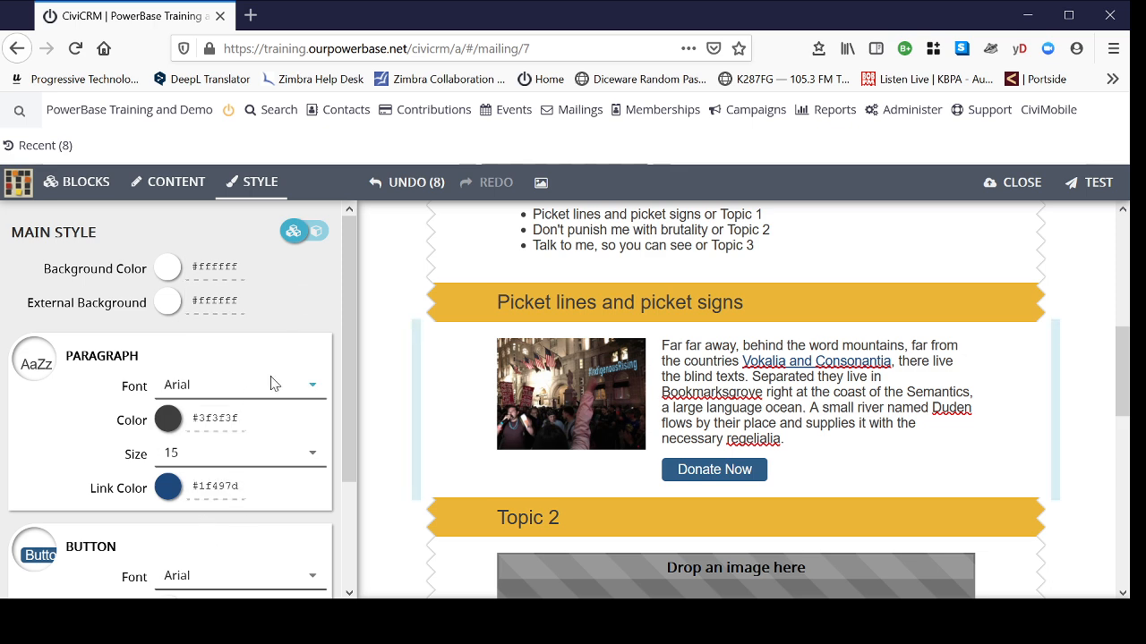
# - Check the paragraph Link Color palette, leaving the colour at #1f497d
pyautogui.scroll(-2, 273, 384)
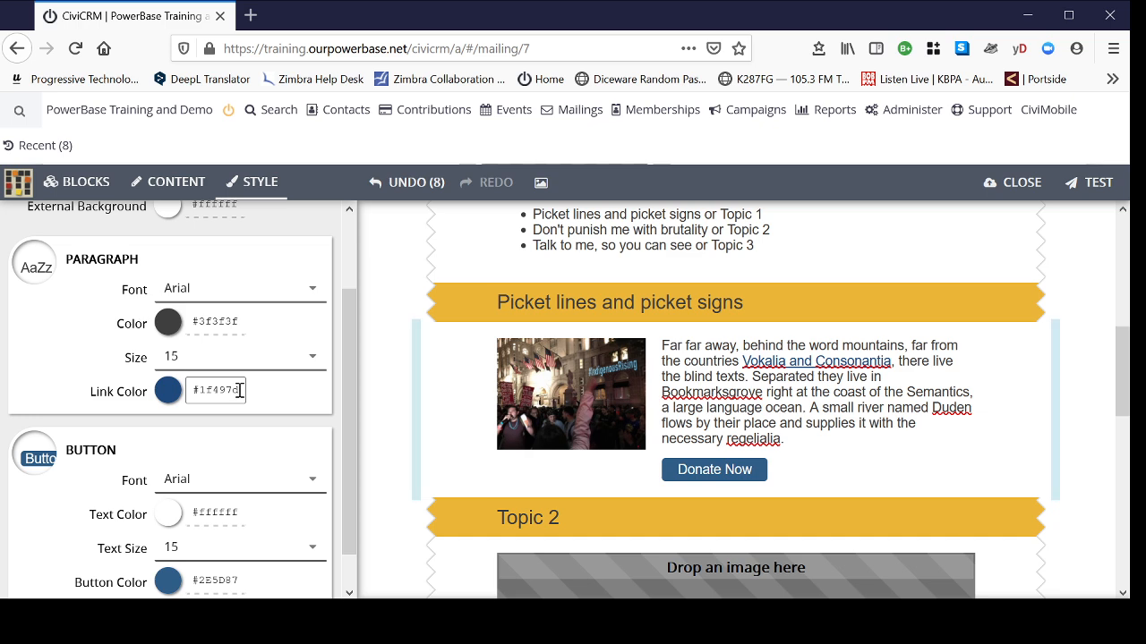
pyautogui.click(168, 394)
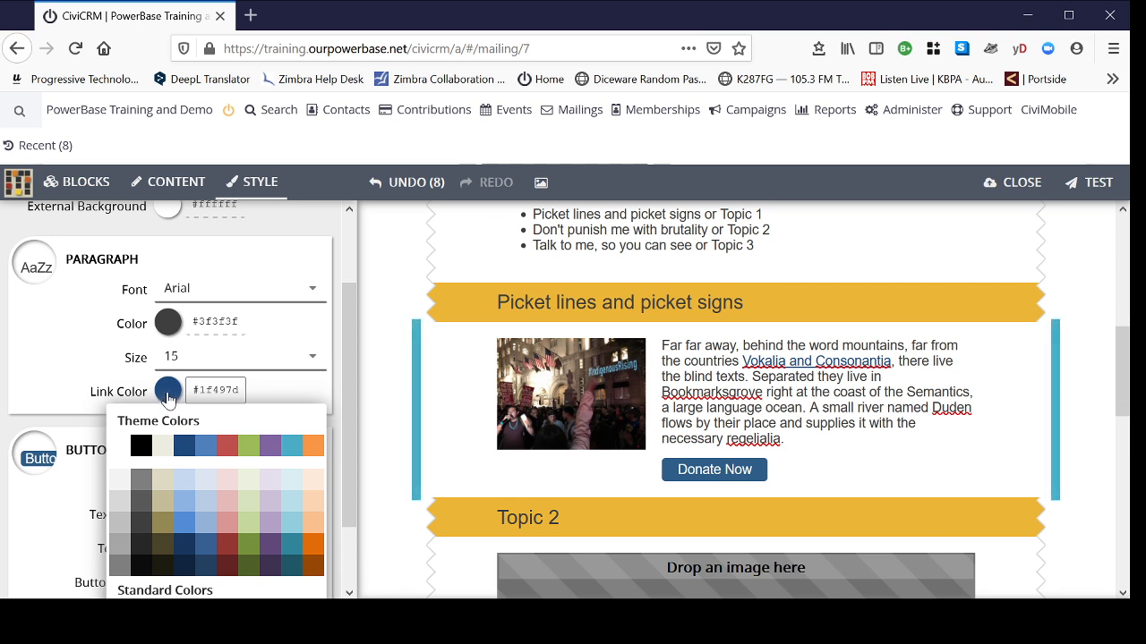
pyautogui.click(278, 400)
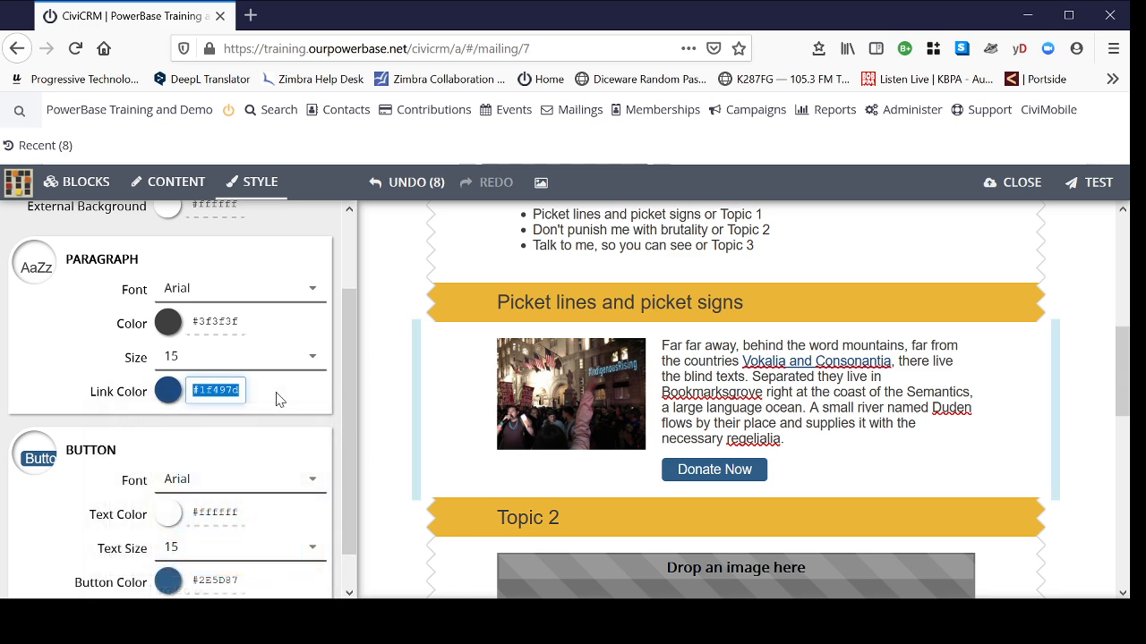
pyautogui.scroll(-1, 310, 477)
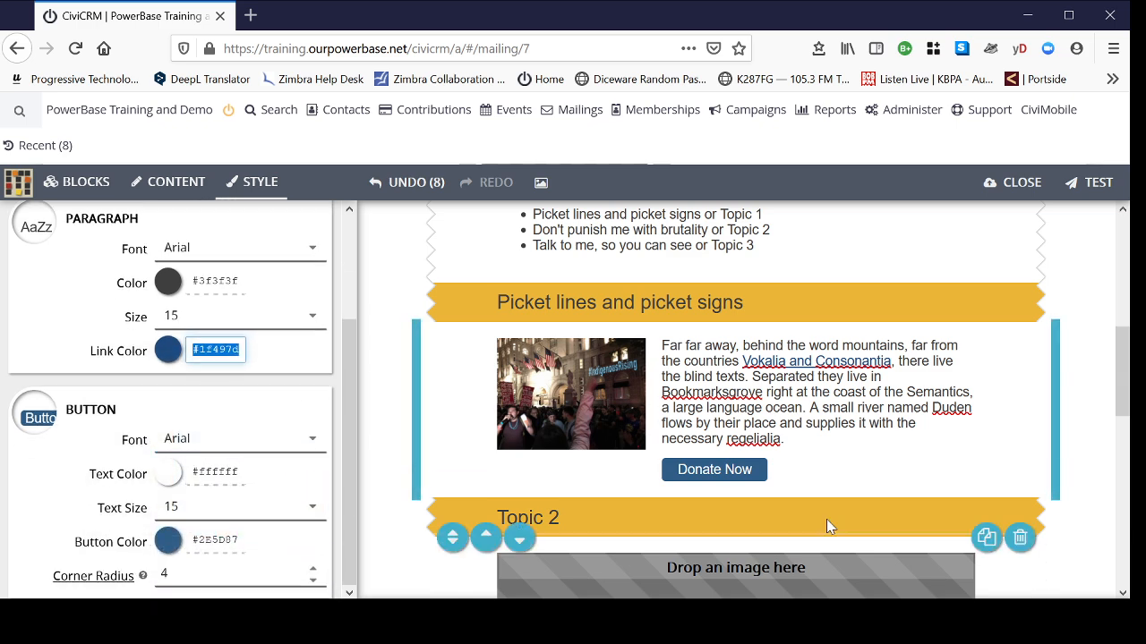
pyautogui.scroll(-2, 1072, 483)
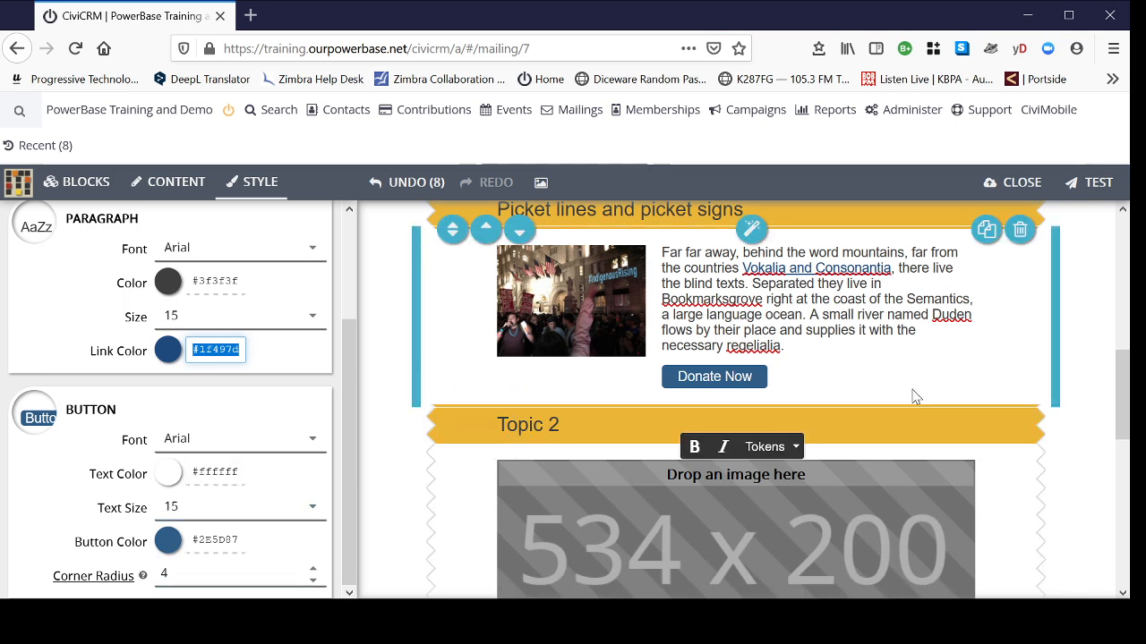
pyautogui.scroll(2, 892, 386)
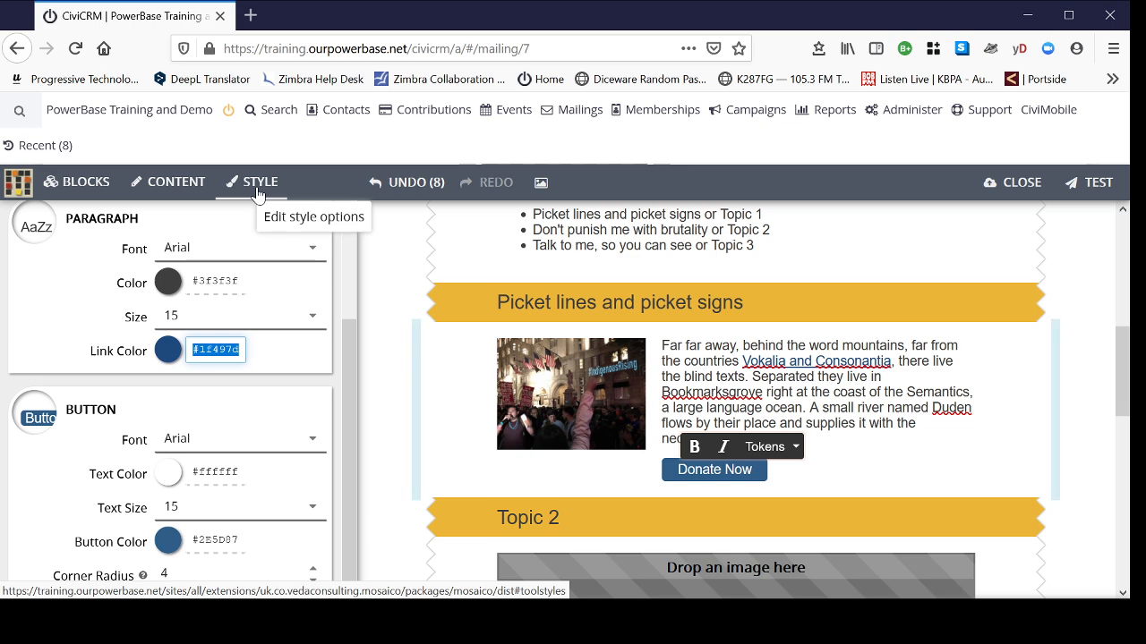
# - Start editing the Picket lines paragraph text in the Mosaico text block
pyautogui.click(183, 188)
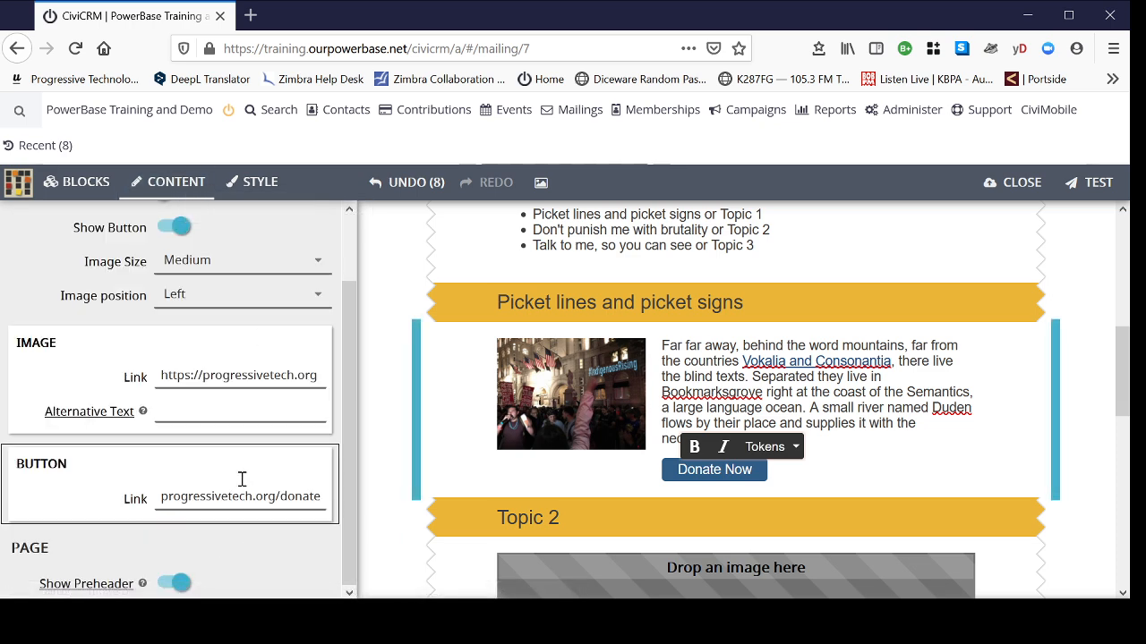
pyautogui.scroll(2, 243, 478)
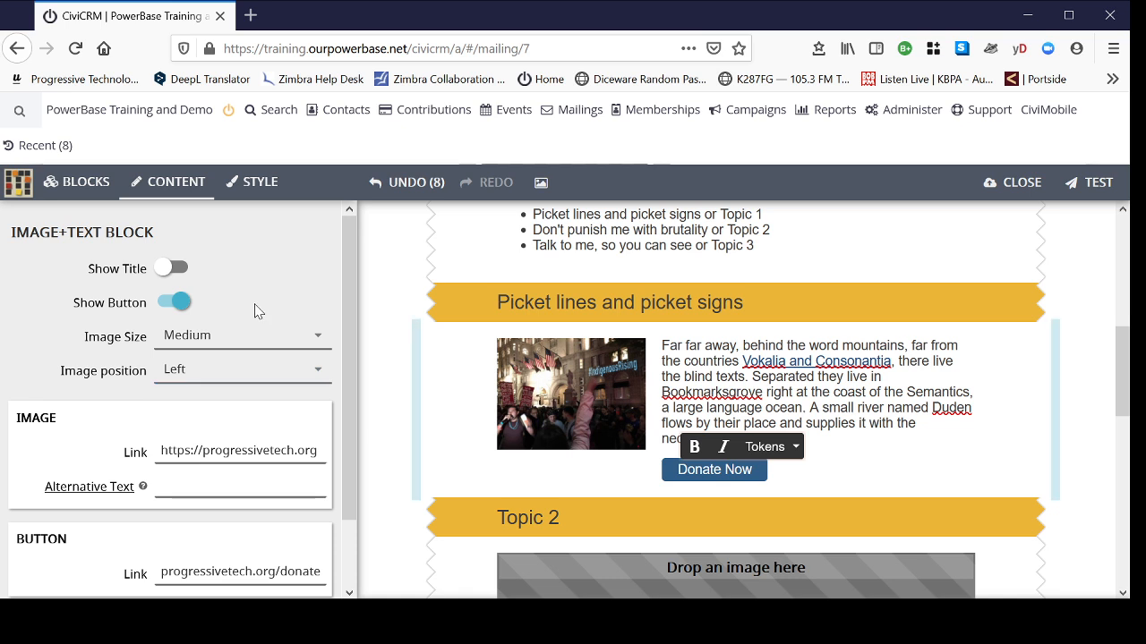
pyautogui.click(259, 183)
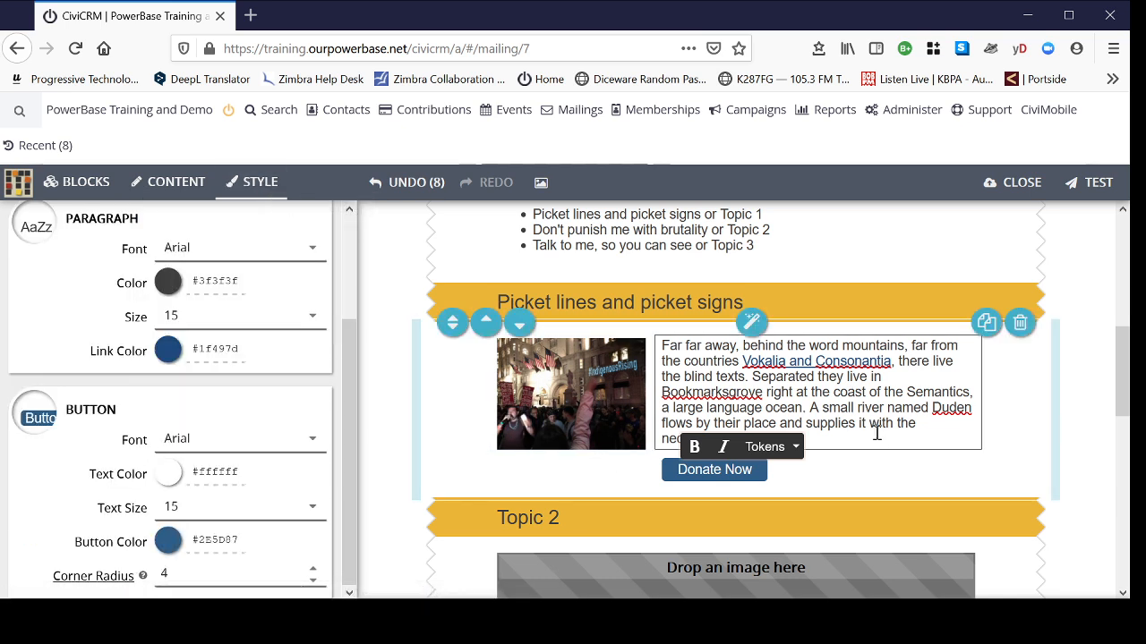
pyautogui.click(847, 439)
pyautogui.moveTo(801, 435); pyautogui.dragTo(663, 349)
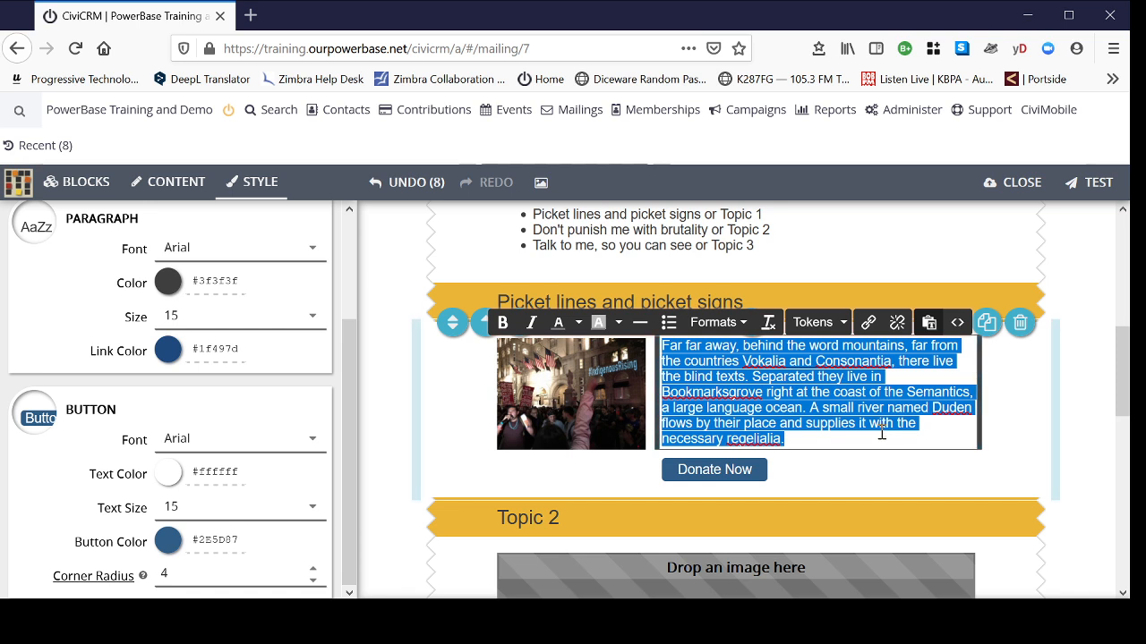
pyautogui.click(834, 433)
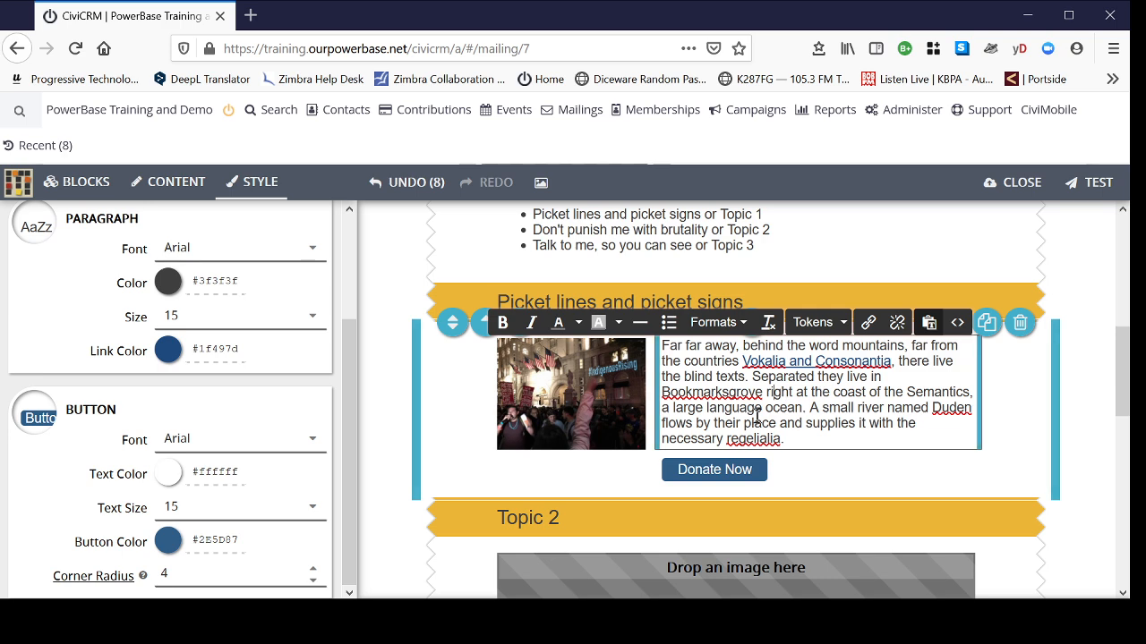
pyautogui.click(805, 439)
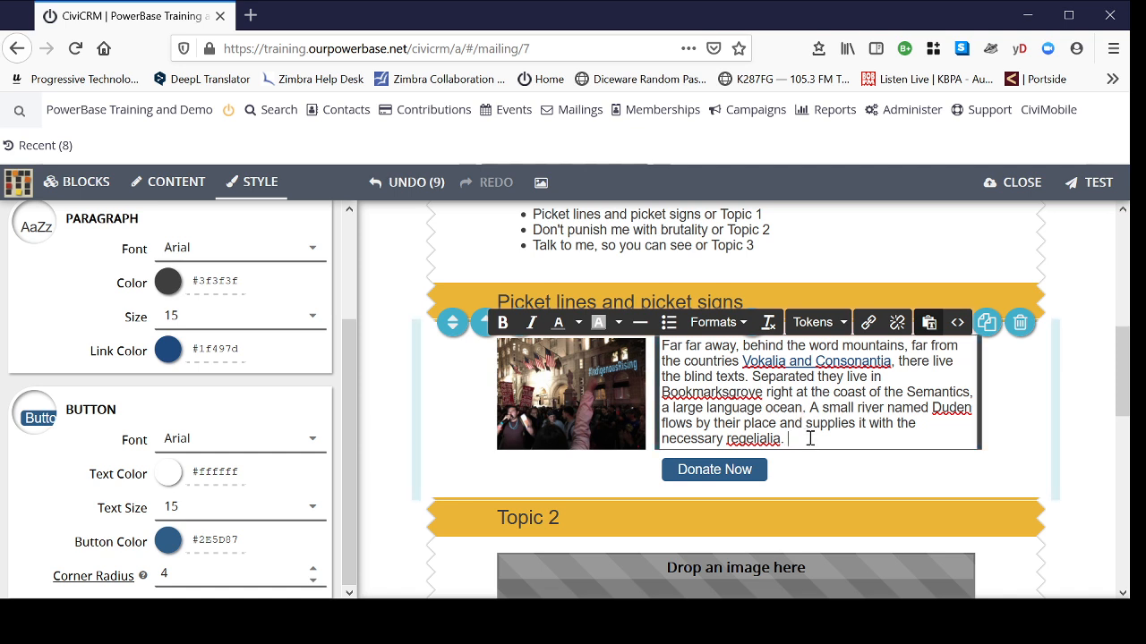
pyautogui.write('https://gohere')
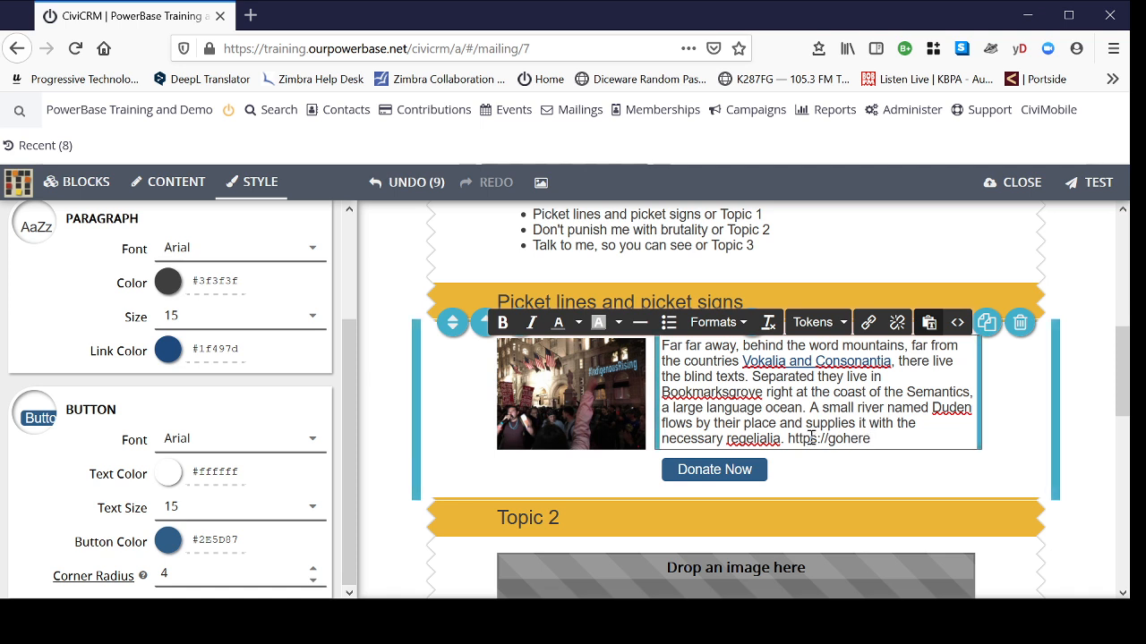
pyautogui.moveTo(877, 440); pyautogui.dragTo(789, 440)
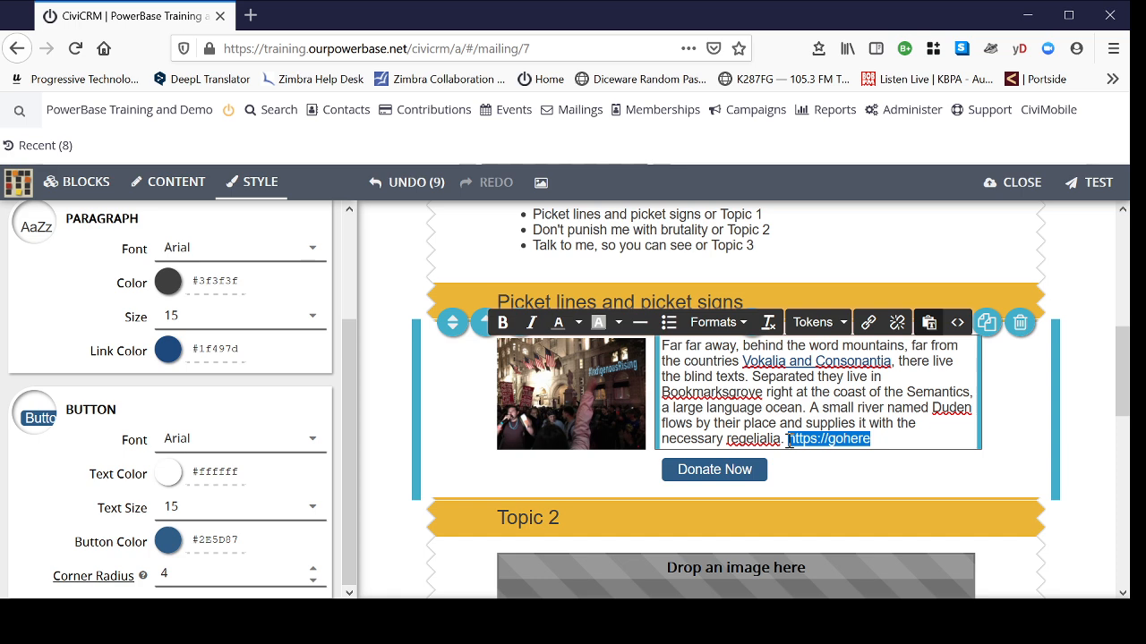
pyautogui.press('BackSpace')
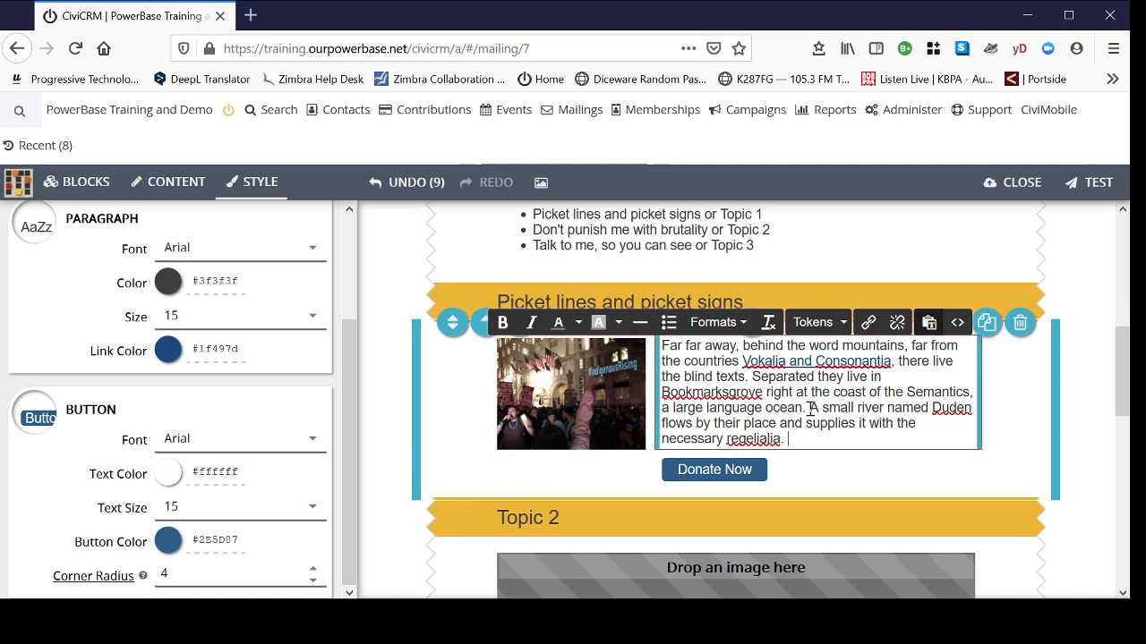
pyautogui.moveTo(810, 408); pyautogui.dragTo(928, 408)
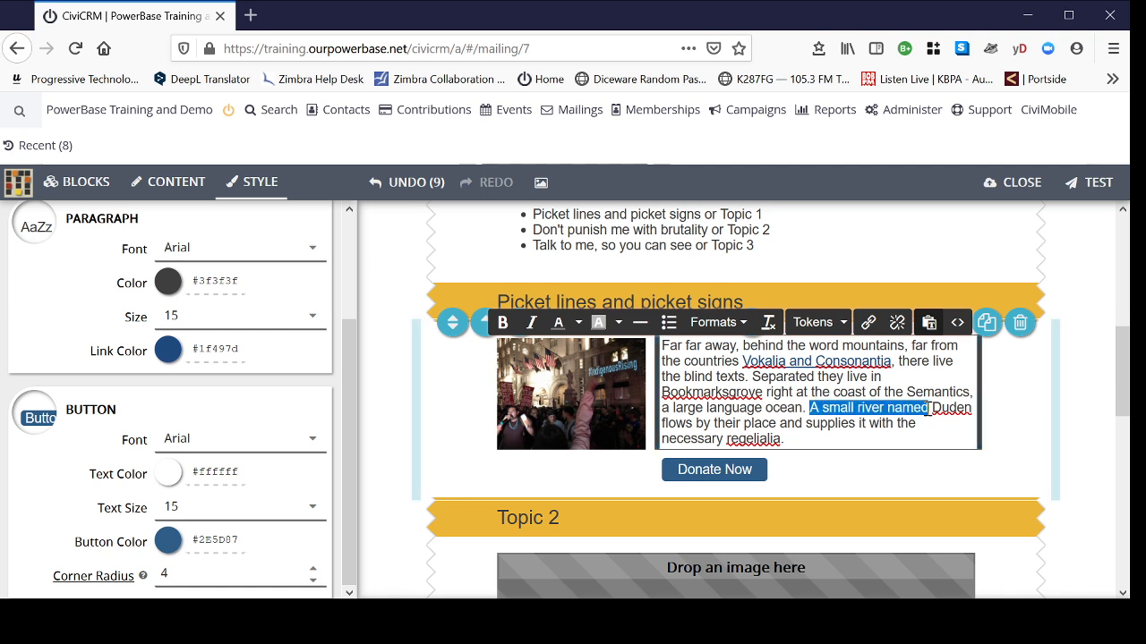
pyautogui.click(869, 324)
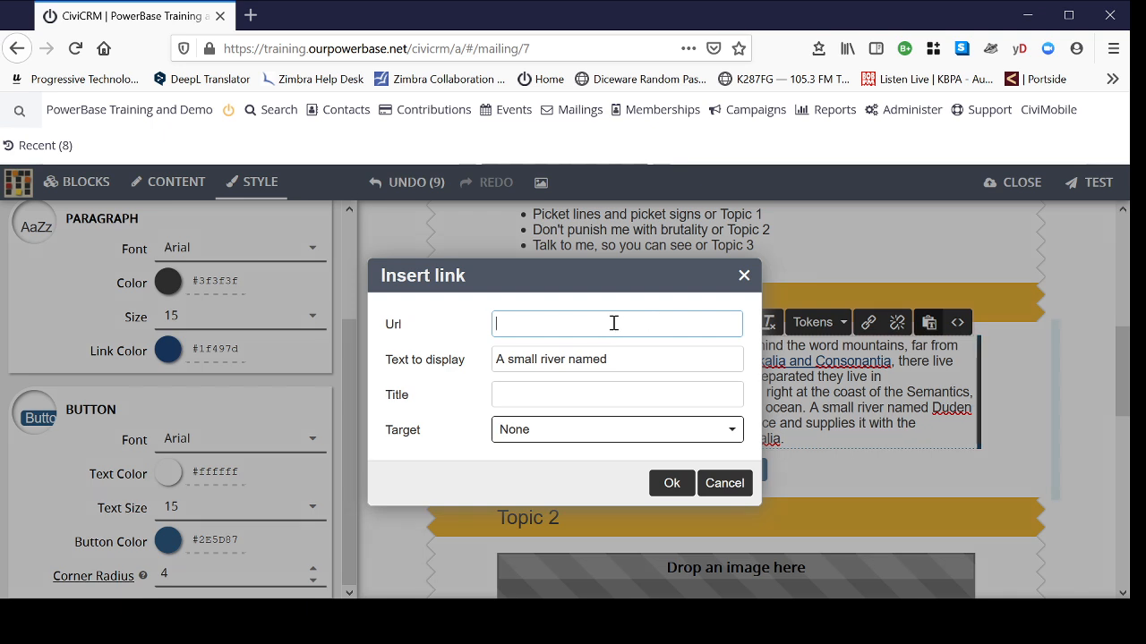
pyautogui.write('https:')
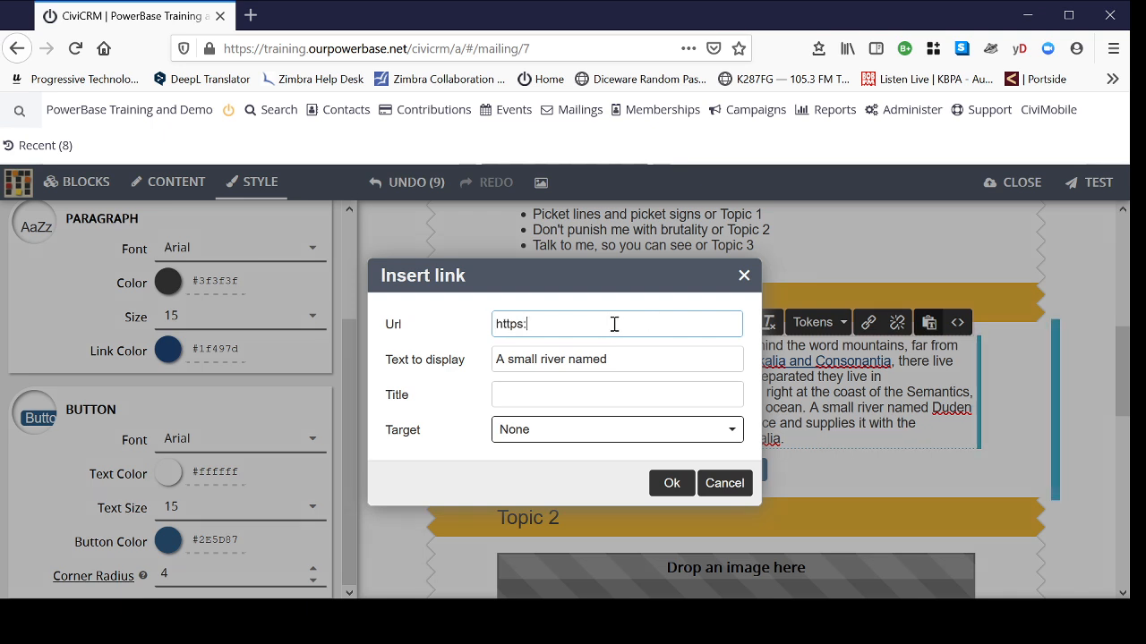
pyautogui.write('//prog')
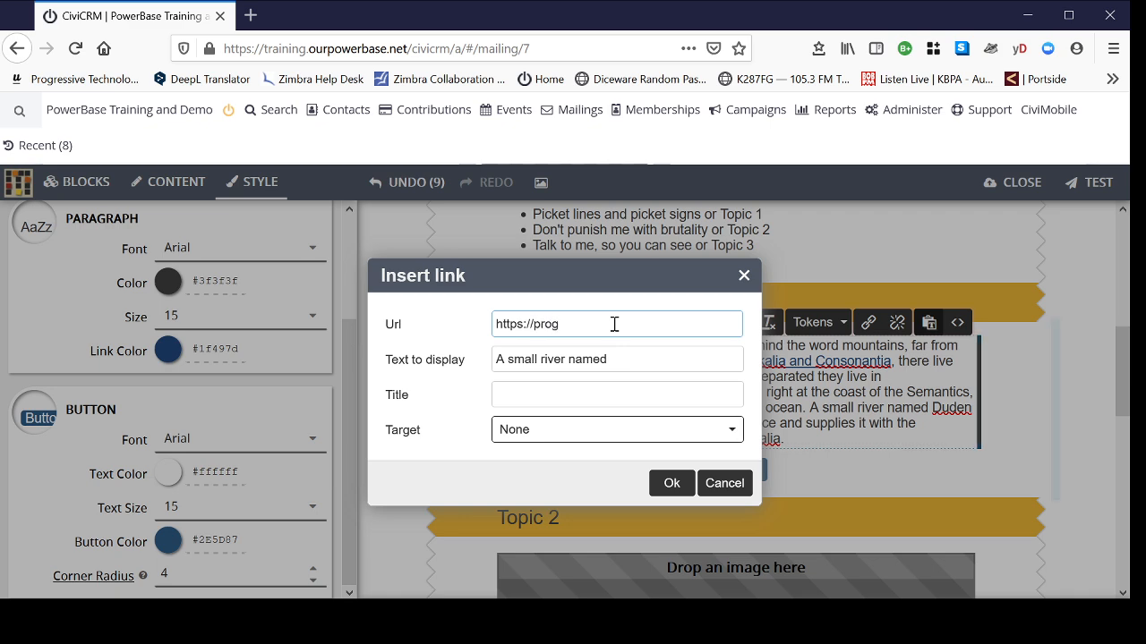
pyautogui.write('ressivetech.org')
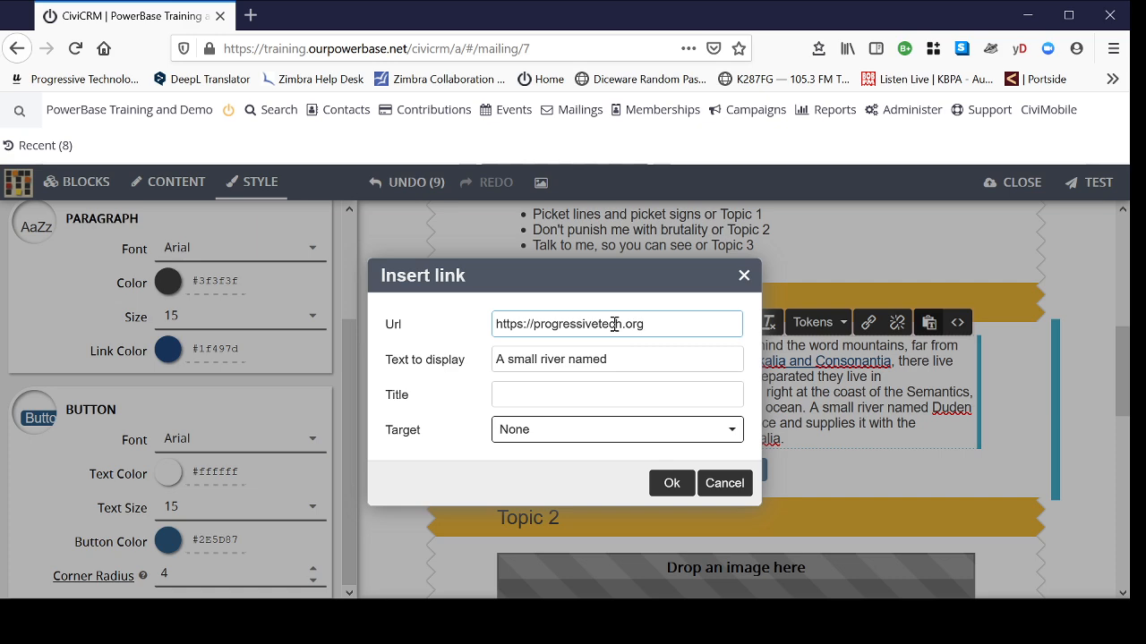
pyautogui.click(672, 483)
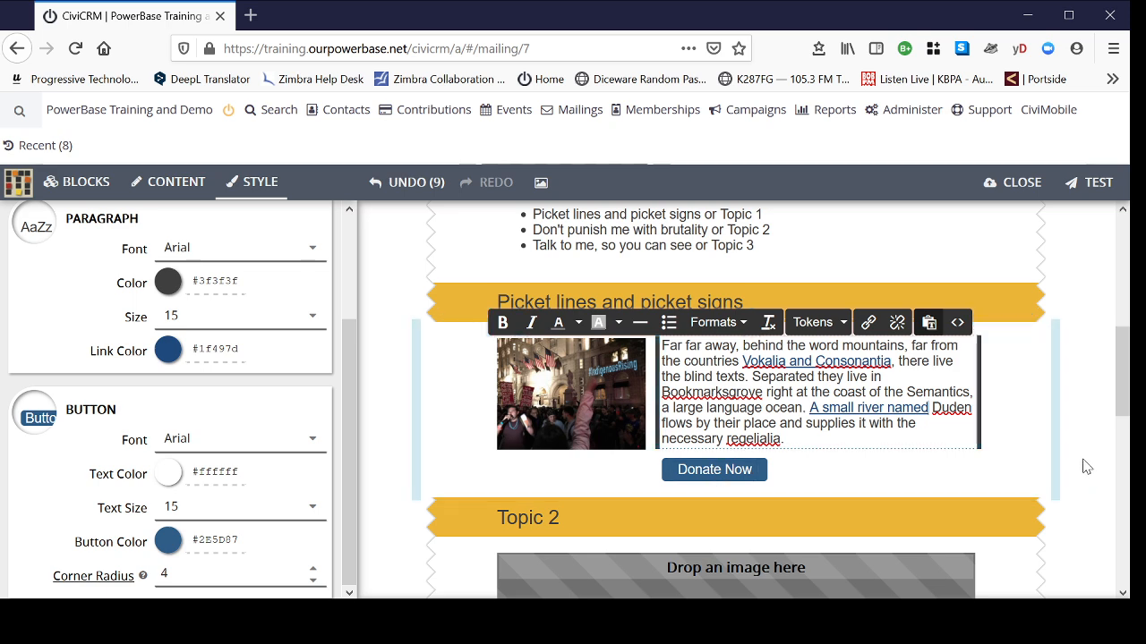
pyautogui.scroll(2, 1086, 466)
pyautogui.scroll(-4, 1092, 465)
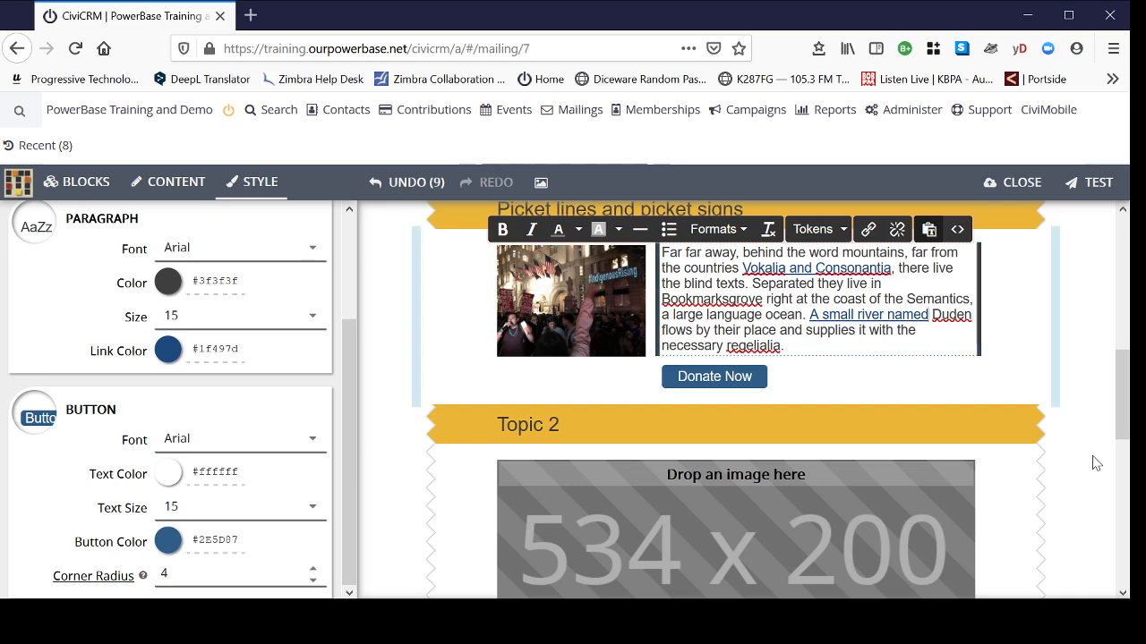
pyautogui.scroll(-2, 1094, 470)
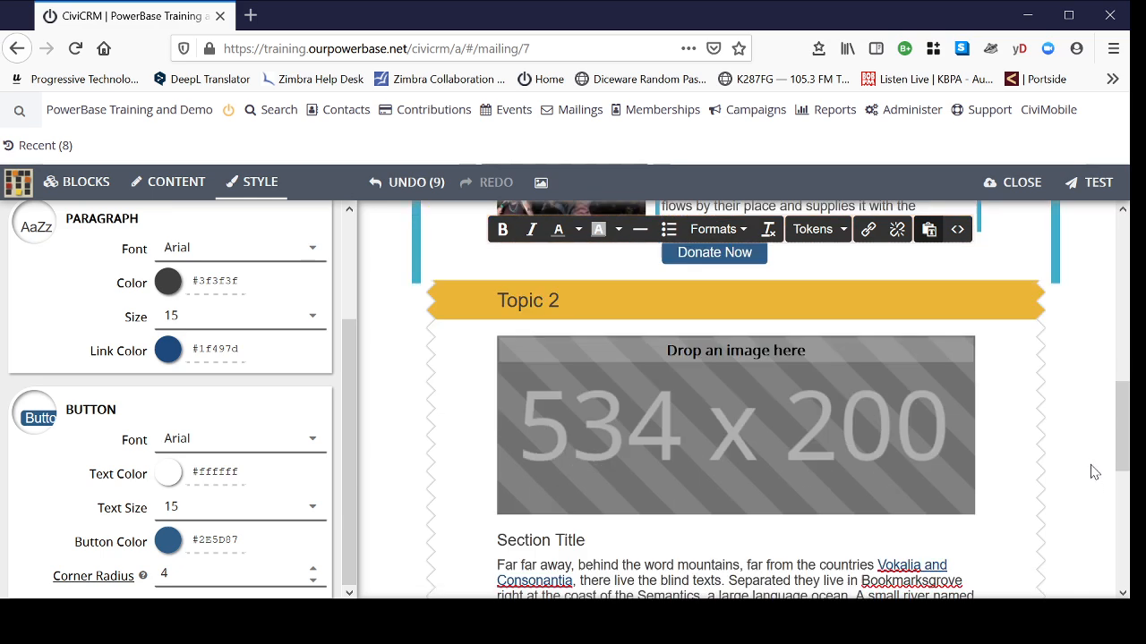
pyautogui.scroll(-2, 1084, 439)
pyautogui.scroll(4, 1094, 440)
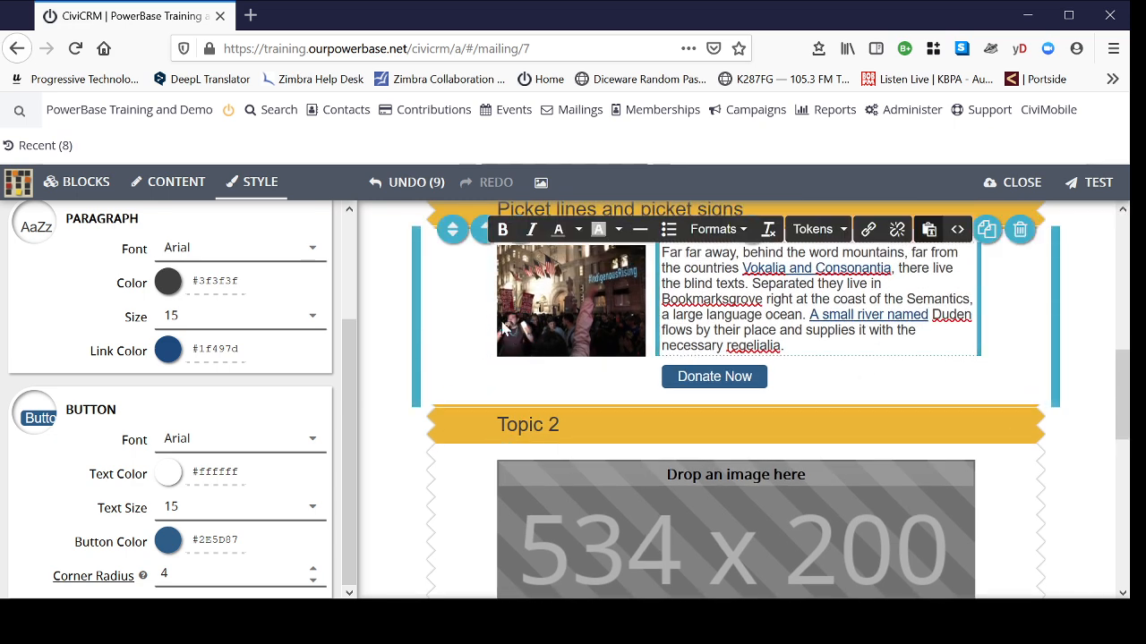
pyautogui.scroll(-7, 1080, 397)
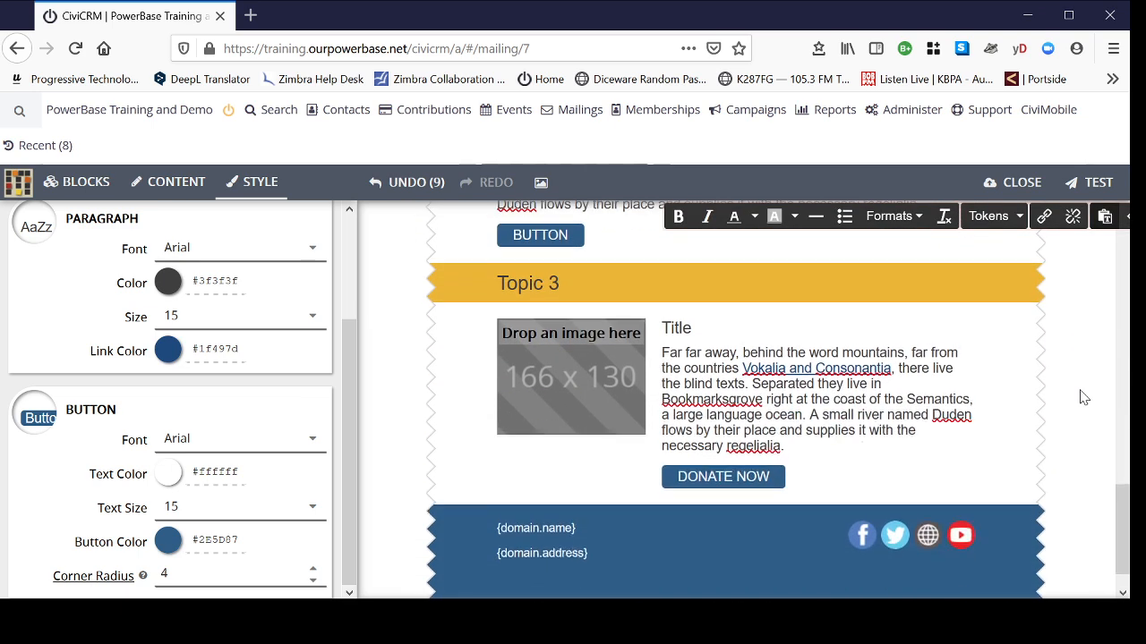
pyautogui.scroll(8, 1090, 397)
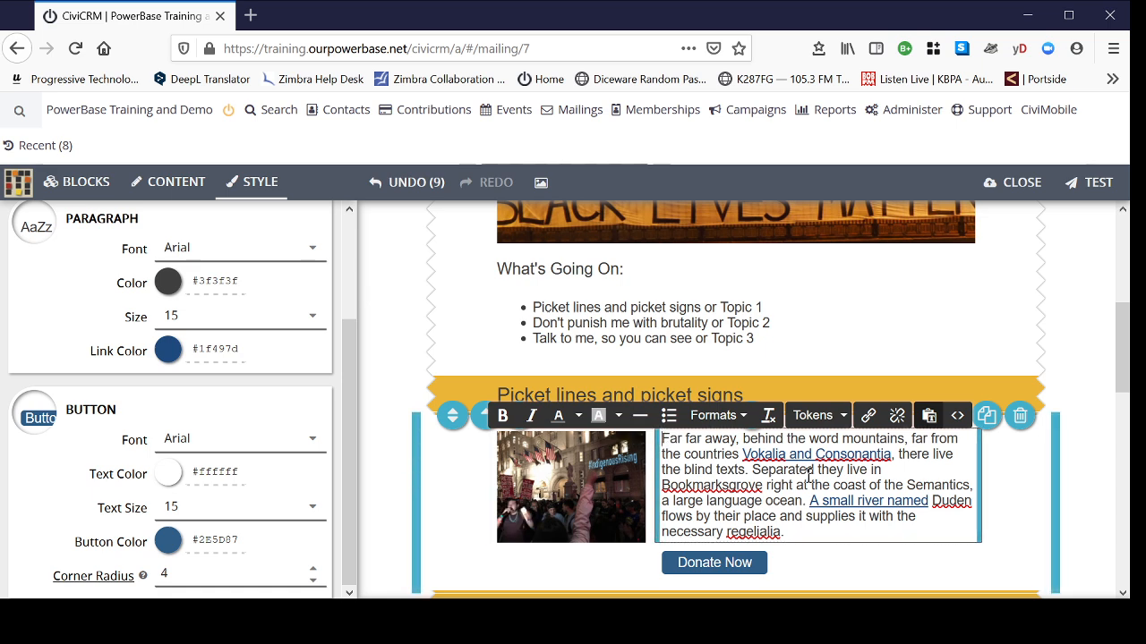
pyautogui.scroll(-4, 851, 489)
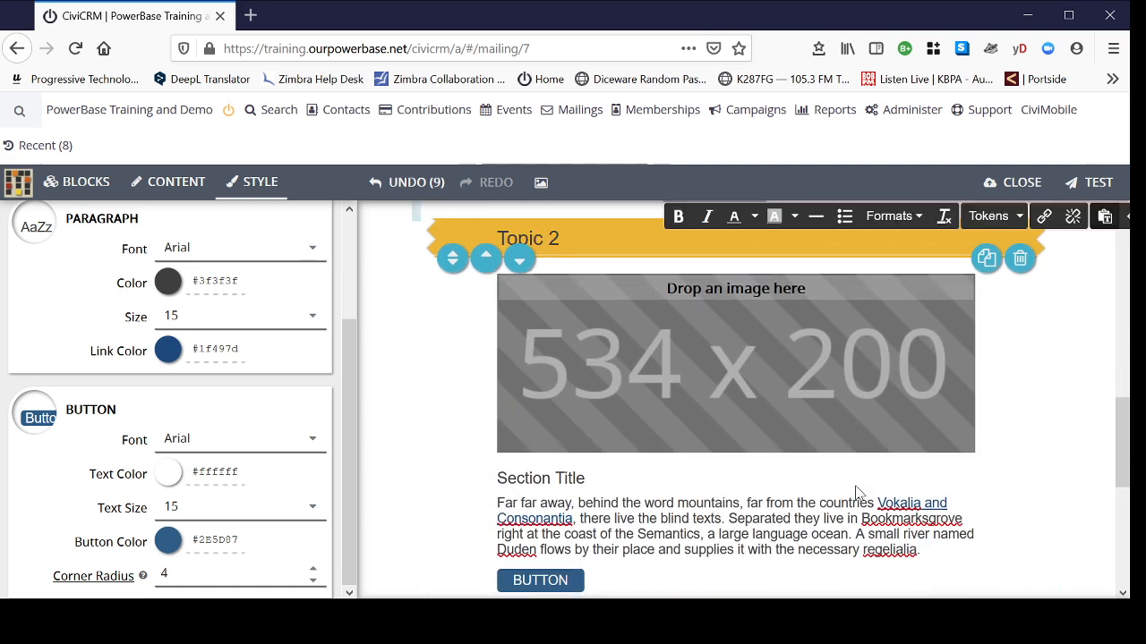
# - Add a new opening line 'Dear' followed by the recipient's First Name token
pyautogui.scroll(2, 856, 492)
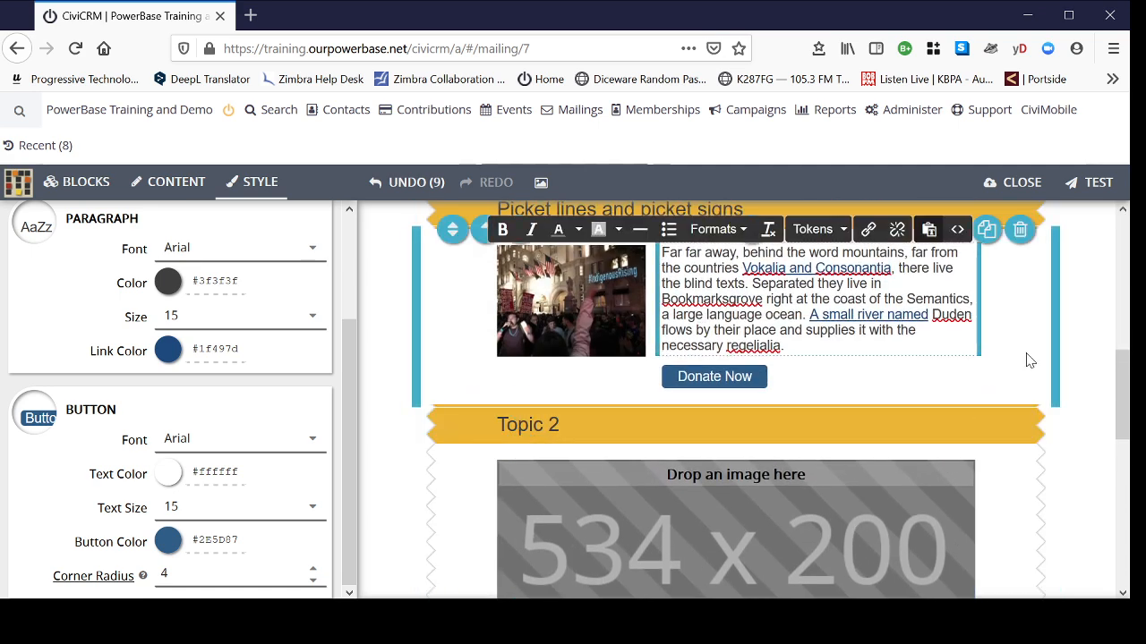
pyautogui.press('Return')
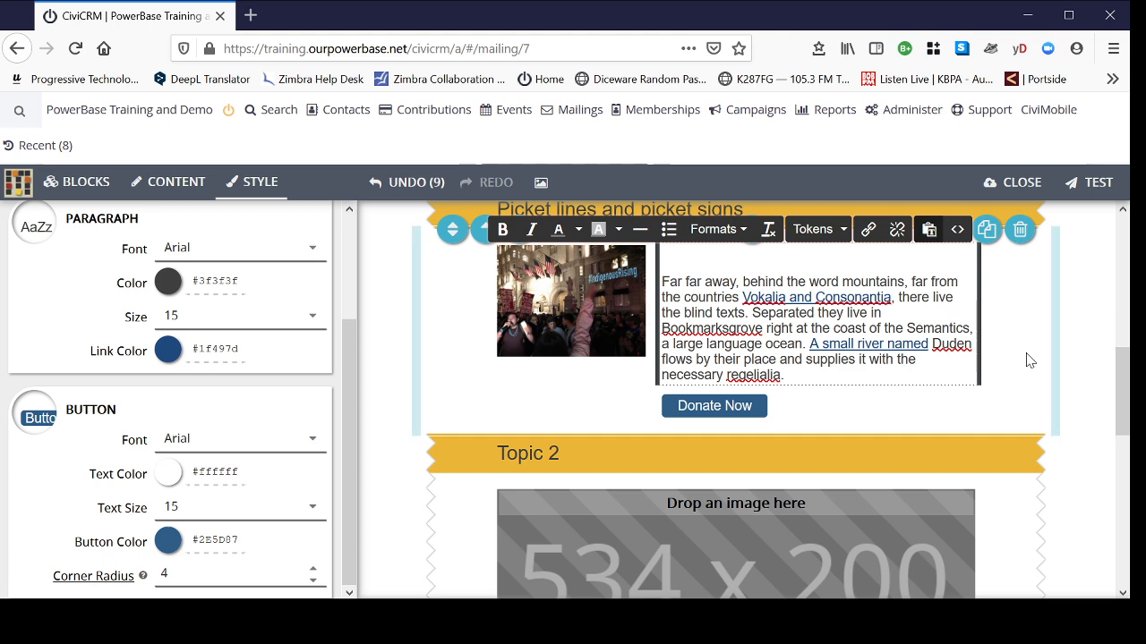
pyautogui.write('Da')
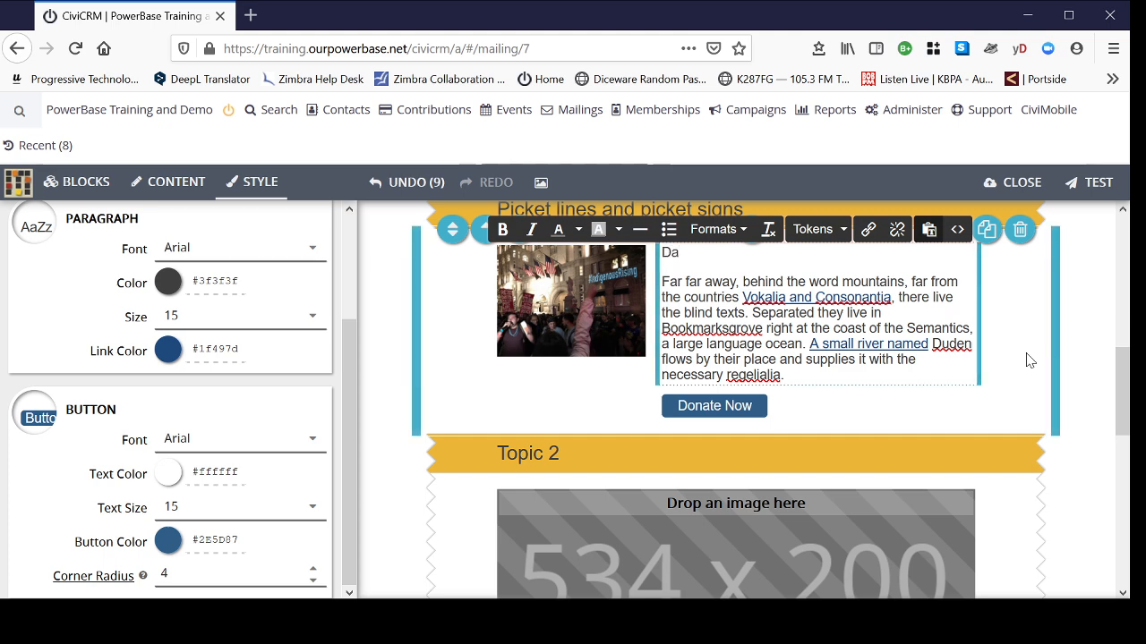
pyautogui.write('er')
pyautogui.click(845, 232)
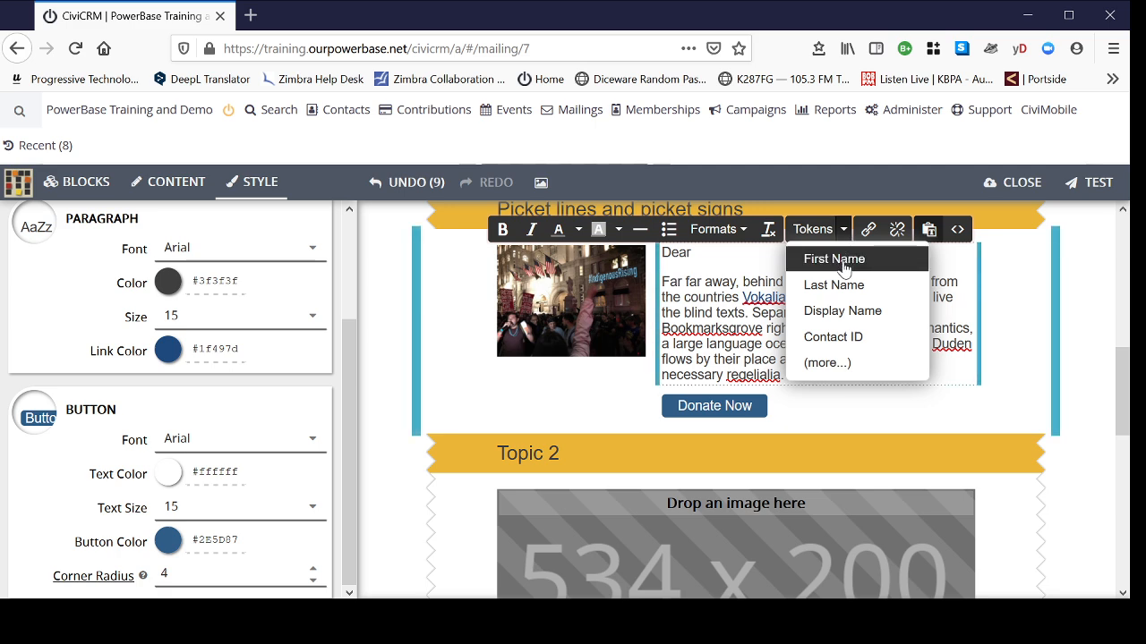
pyautogui.click(843, 262)
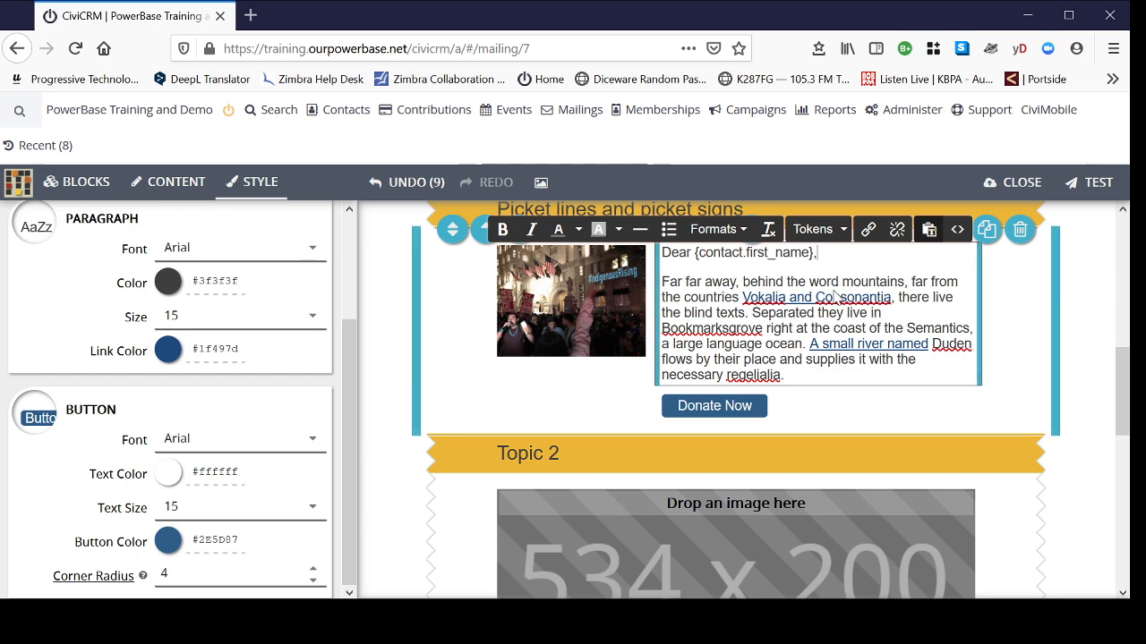
pyautogui.scroll(-3, 1100, 353)
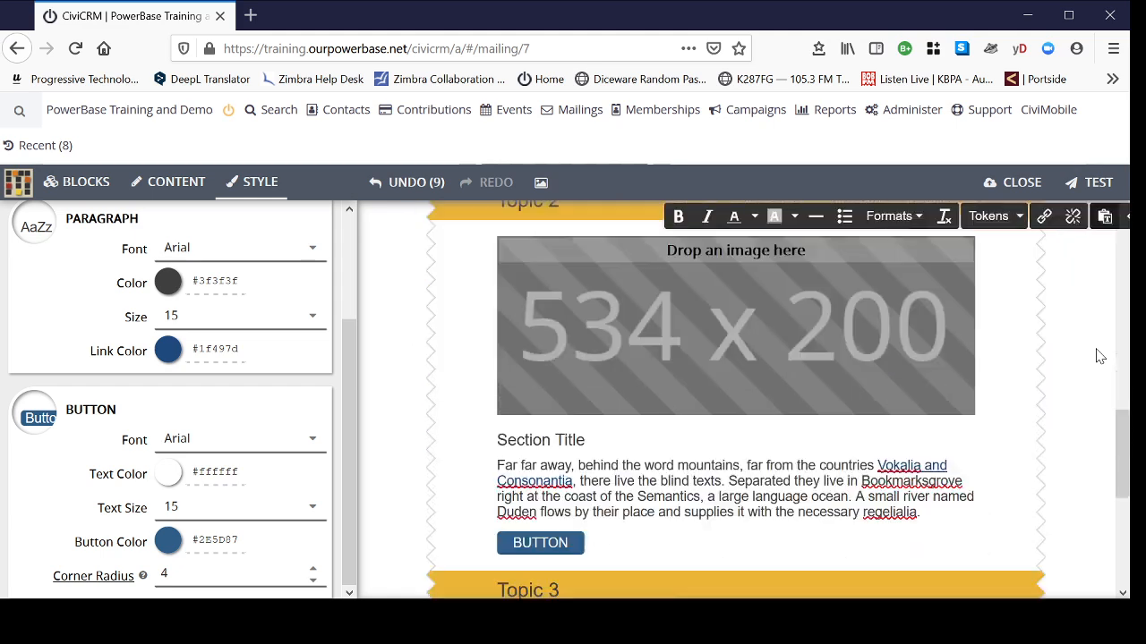
pyautogui.scroll(-2, 1100, 356)
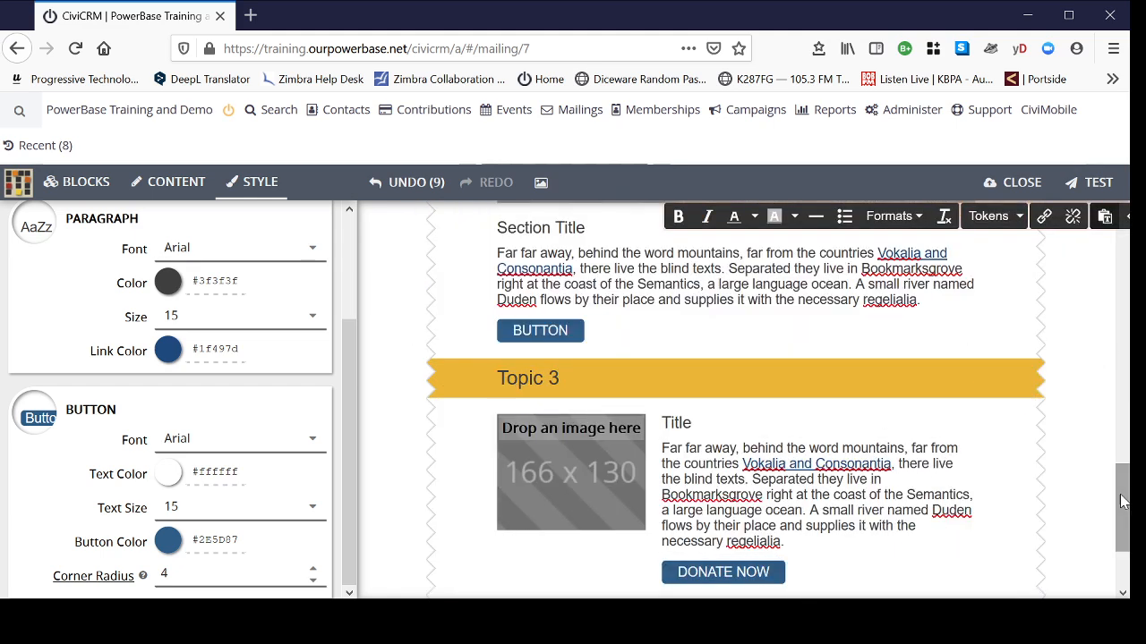
pyautogui.scroll(8, 1114, 447)
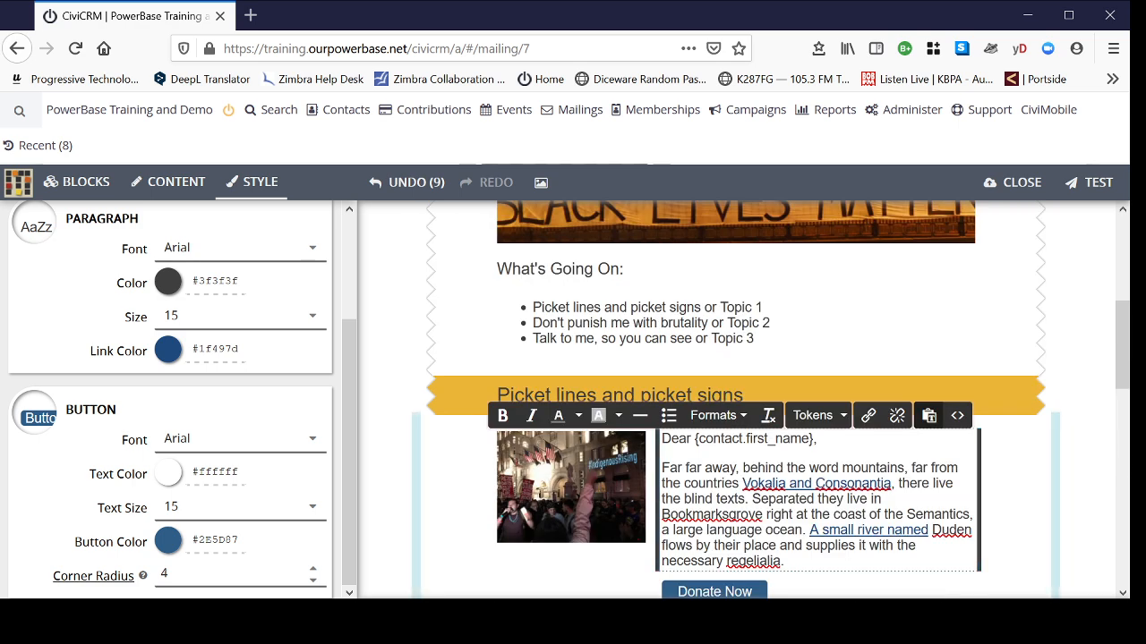
pyautogui.scroll(5, 1078, 376)
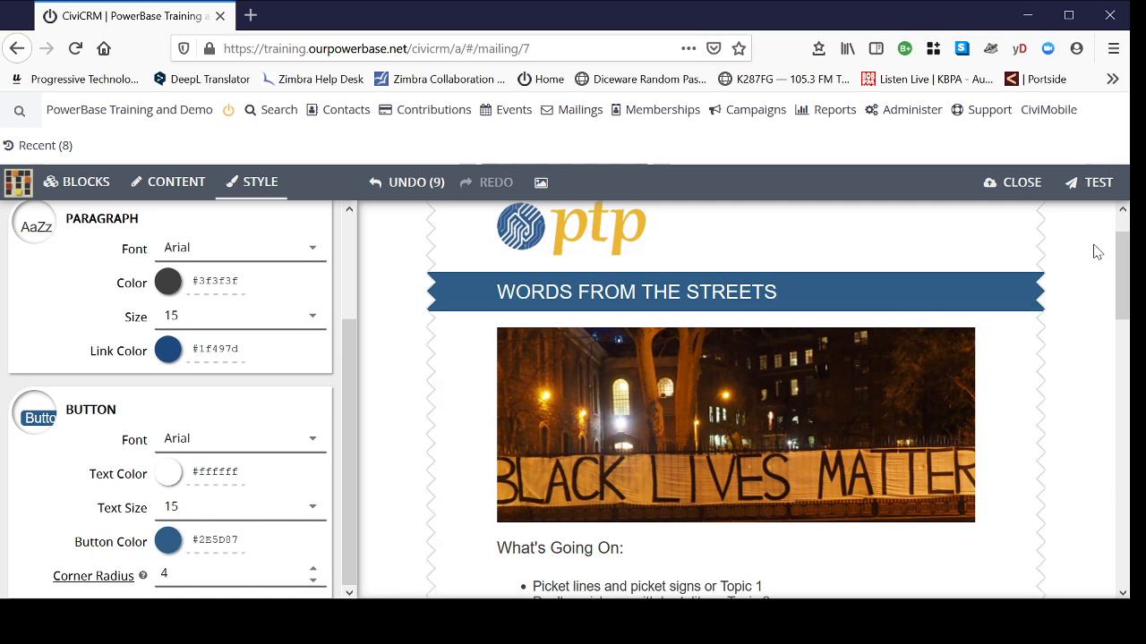
# - Open the Preview / Test dialog and review the newsletter's HTML preview
pyautogui.click(1097, 192)
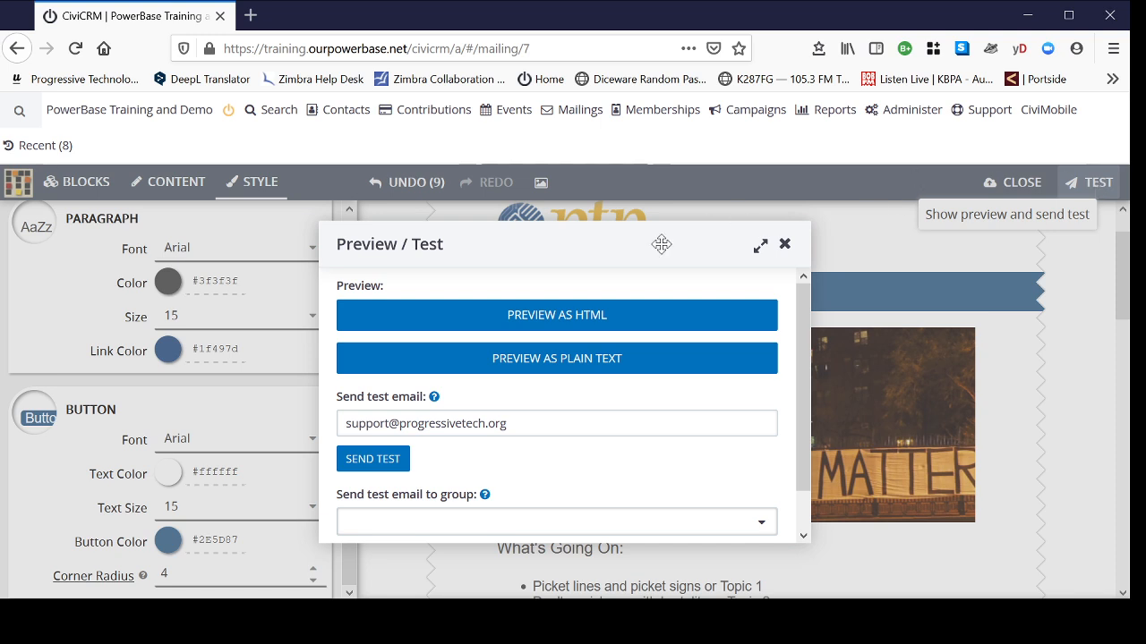
pyautogui.click(610, 326)
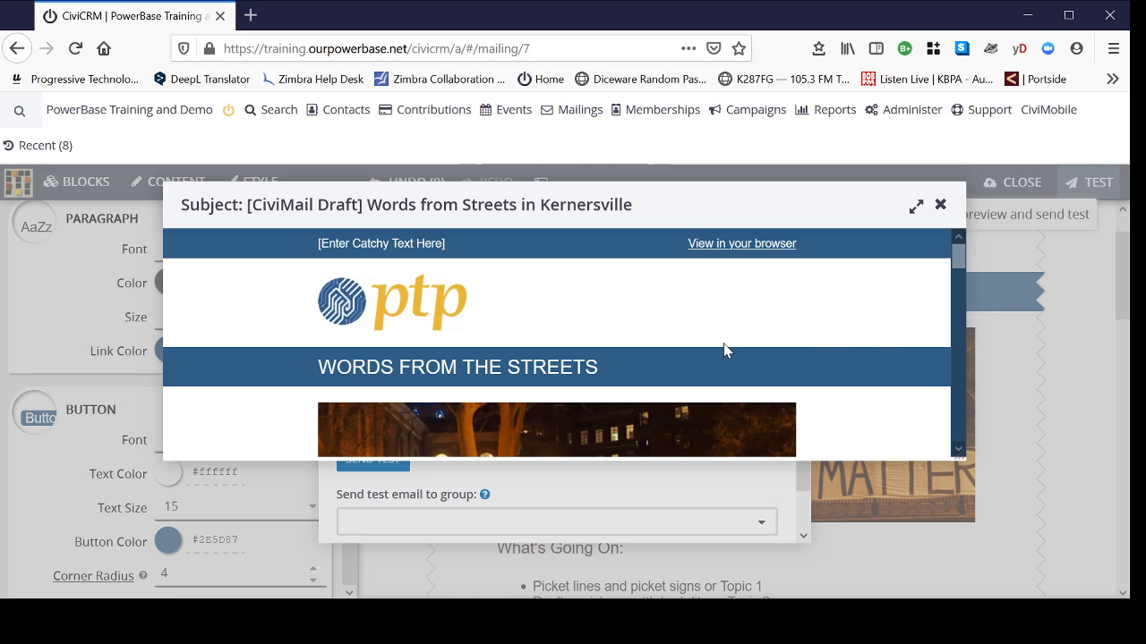
pyautogui.scroll(-2, 642, 288)
pyautogui.scroll(-3, 760, 348)
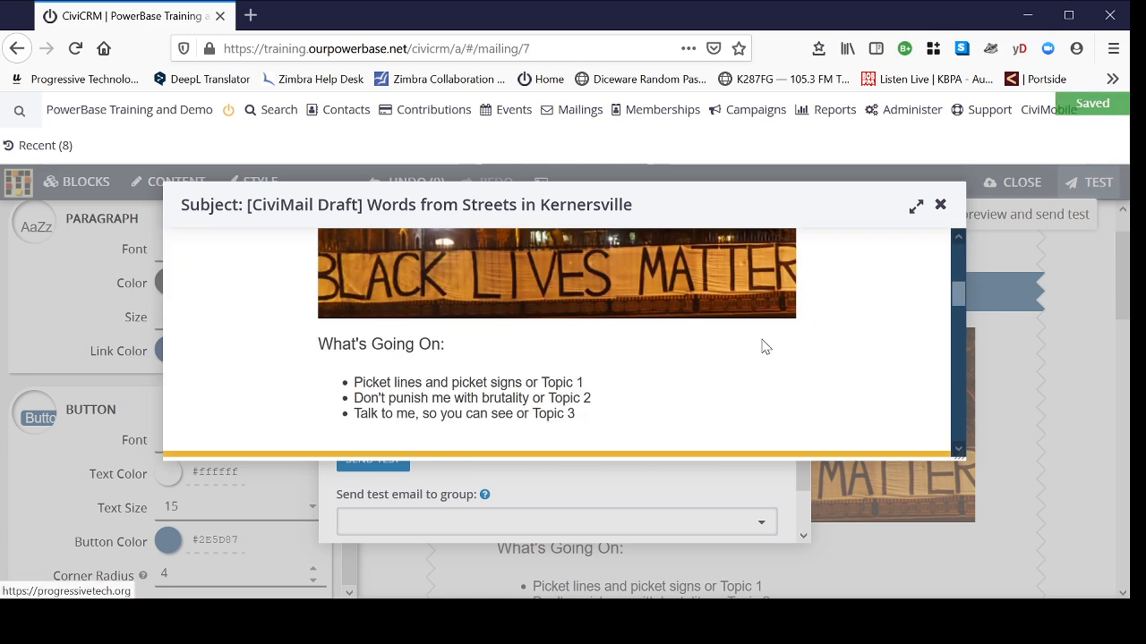
pyautogui.scroll(-3, 752, 354)
pyautogui.scroll(-2, 711, 389)
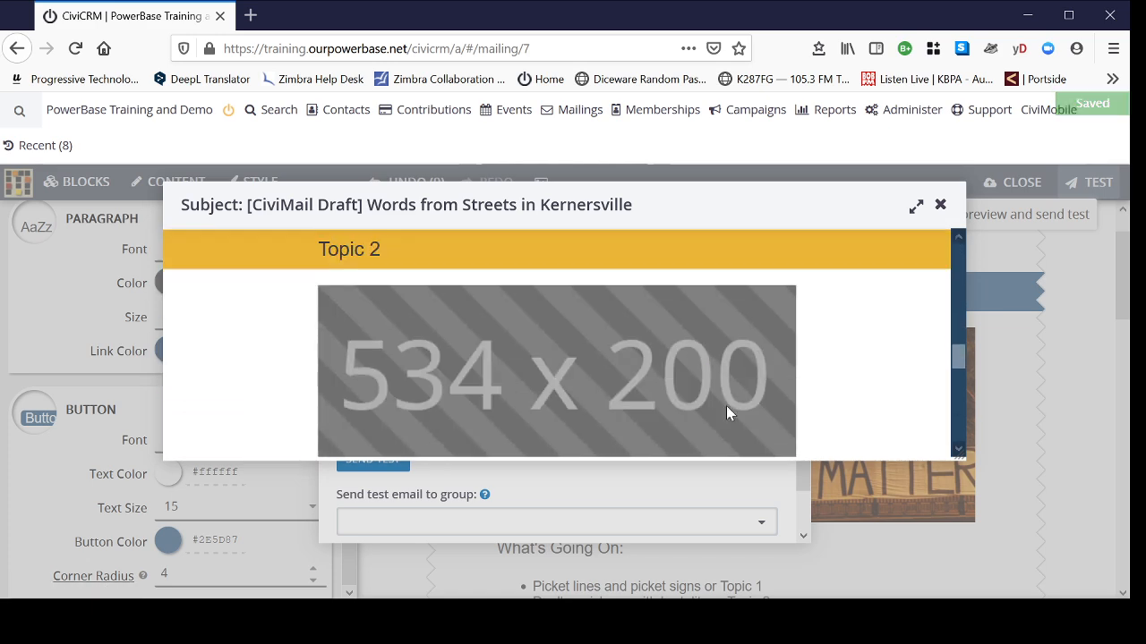
pyautogui.click(940, 208)
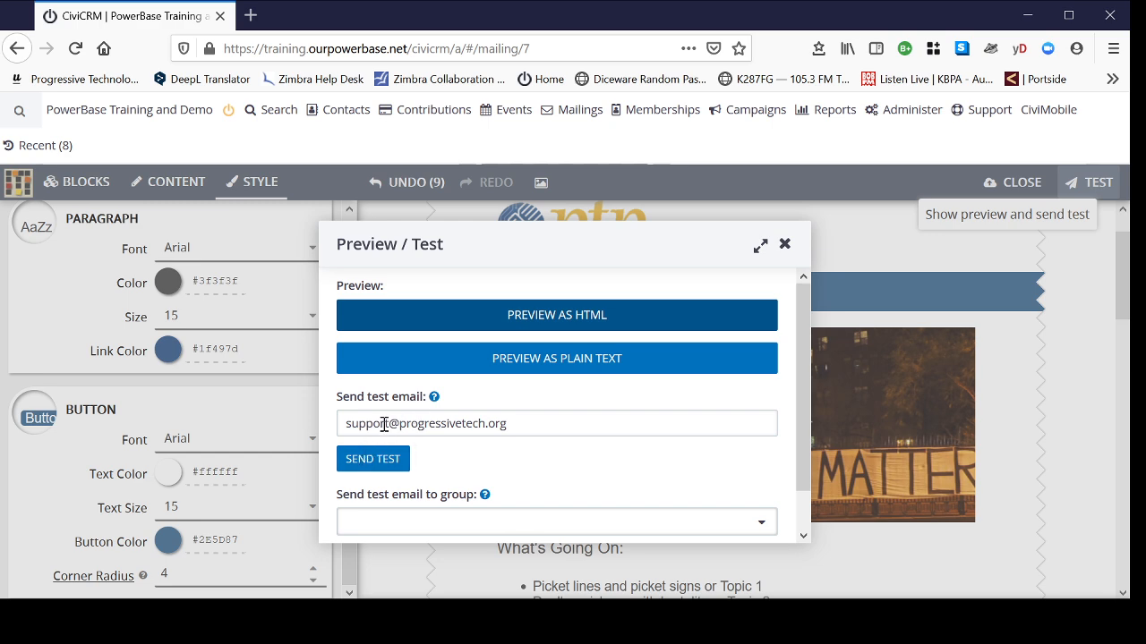
# - Choose COM Proofread group as the test-email recipients and close Preview / Test
pyautogui.moveTo(528, 423); pyautogui.dragTo(312, 418)
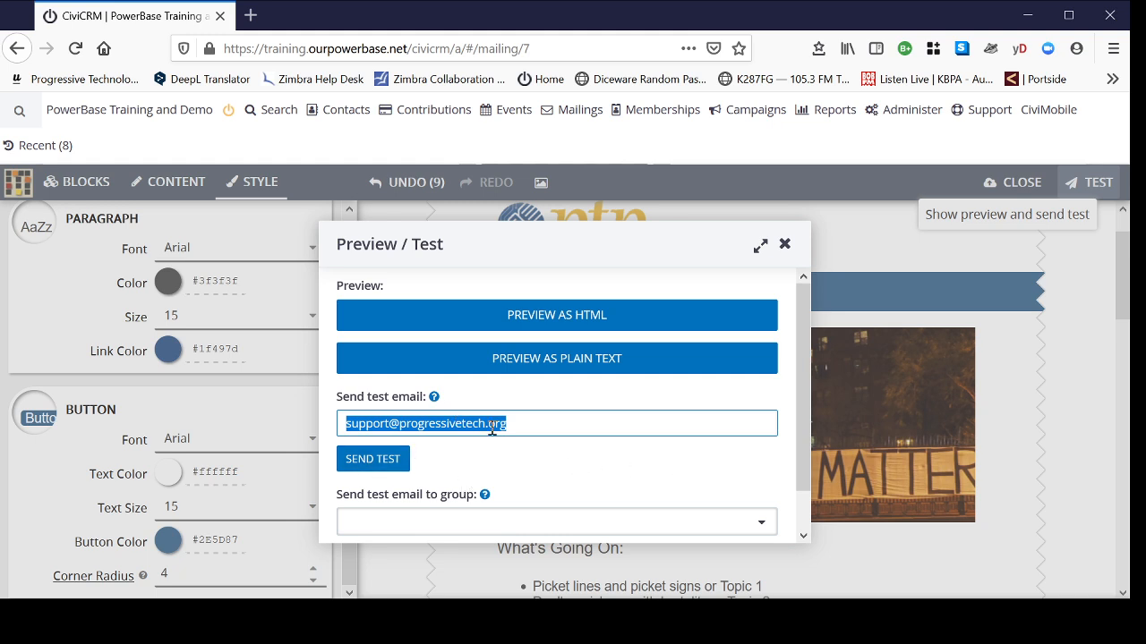
pyautogui.click(564, 471)
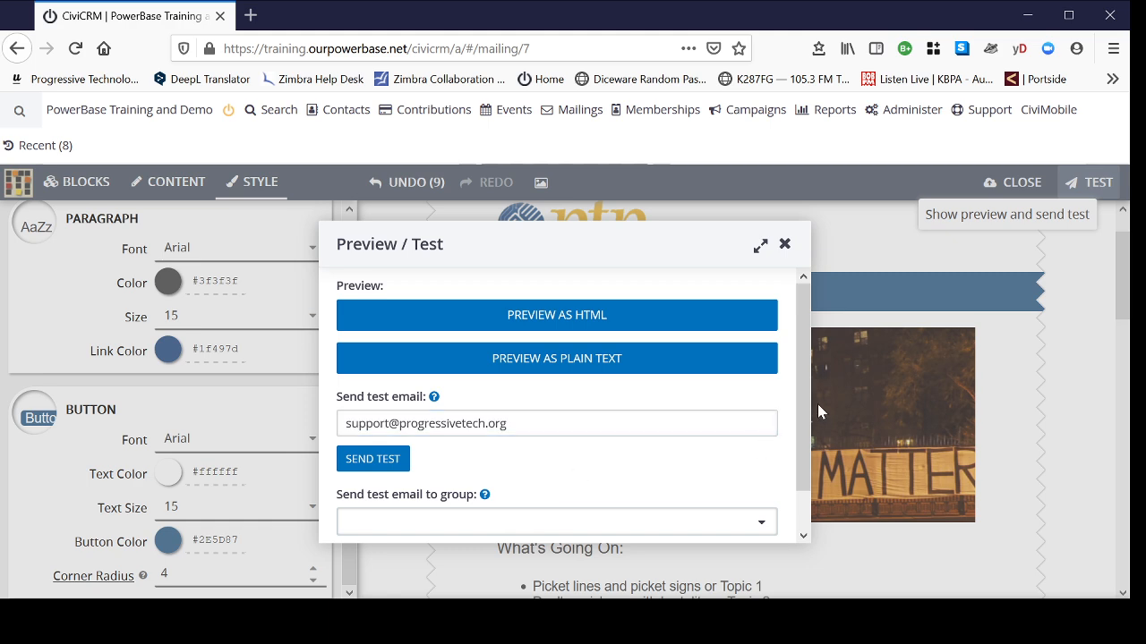
pyautogui.scroll(-2, 801, 381)
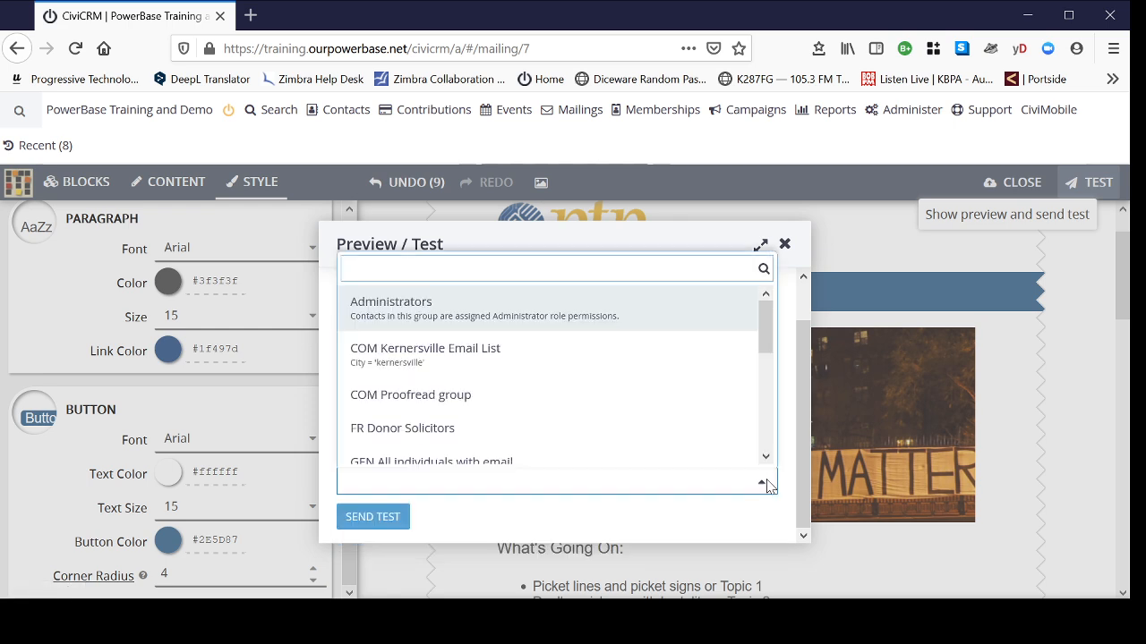
pyautogui.click(380, 404)
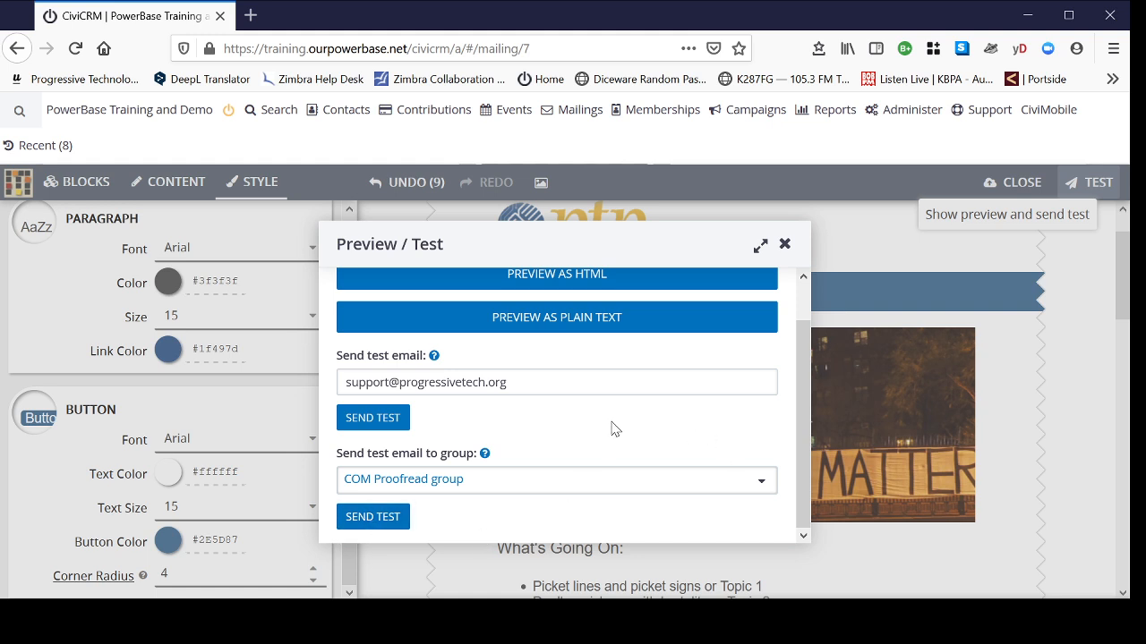
pyautogui.click(784, 246)
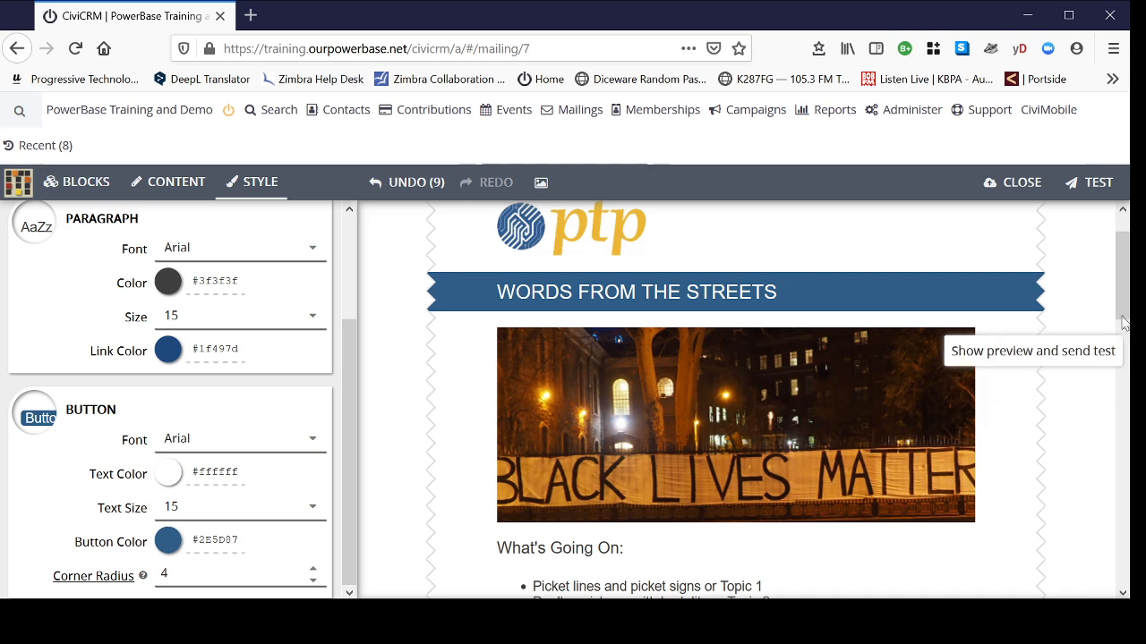
# - Save the Mosaico design, return to the Design step, and save the mailing as a draft
pyautogui.scroll(-5, 1123, 322)
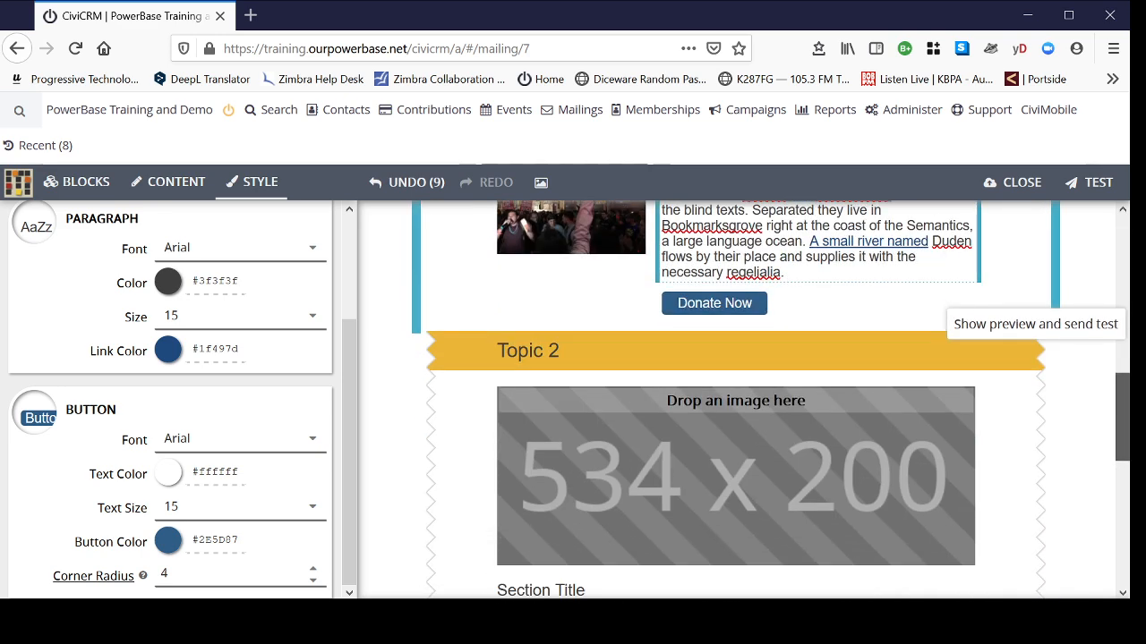
pyautogui.scroll(-3, 1110, 305)
pyautogui.scroll(8, 1077, 280)
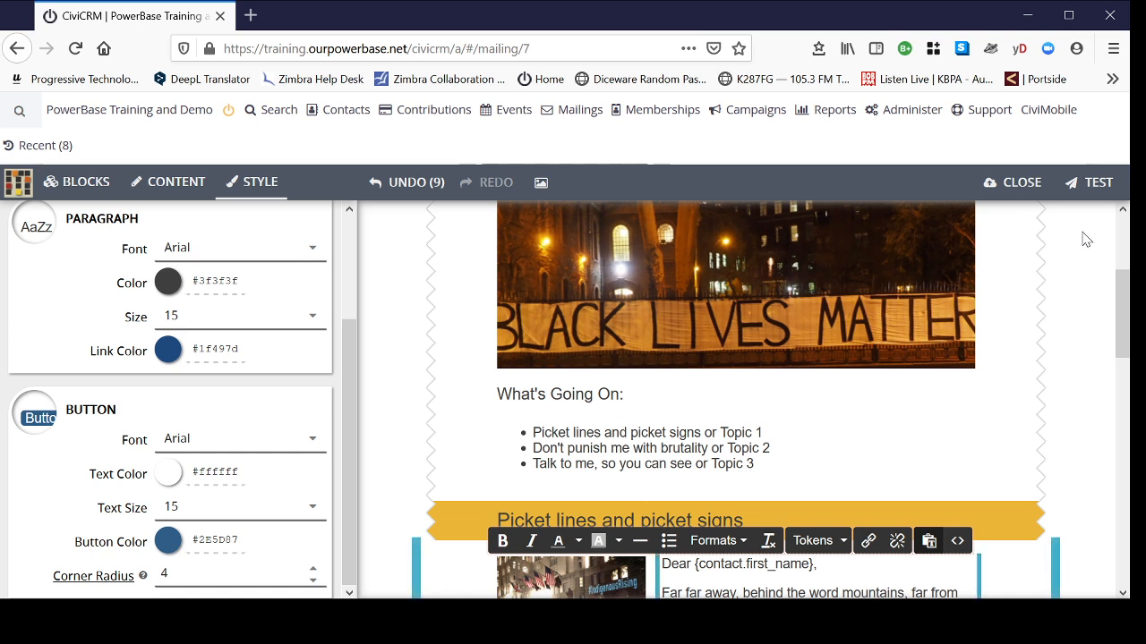
pyautogui.click(1025, 189)
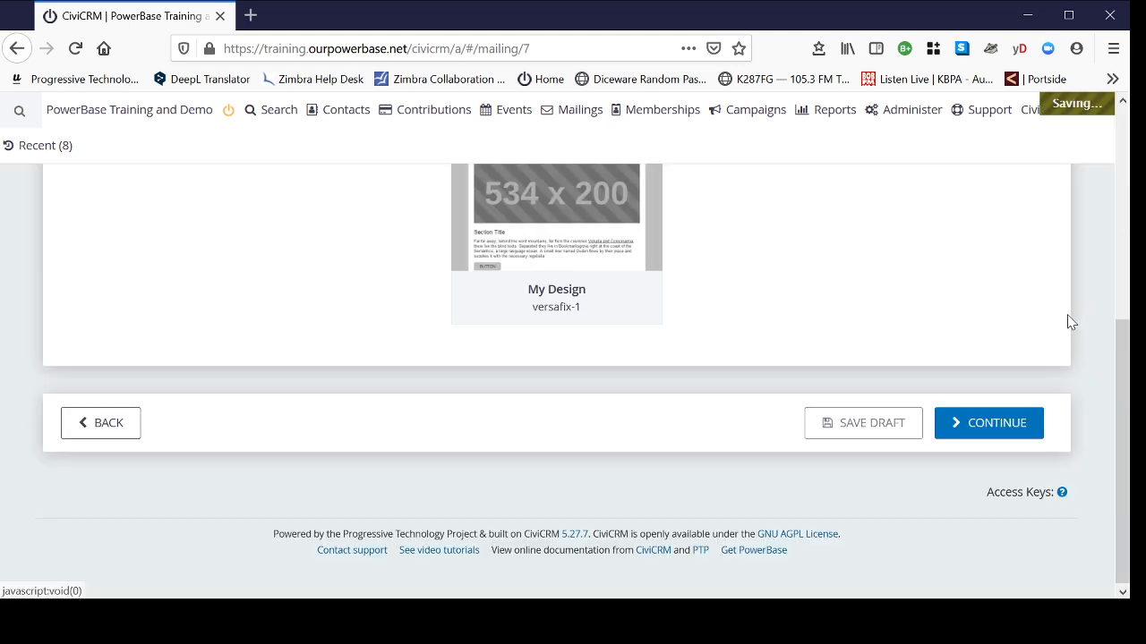
pyautogui.click(865, 434)
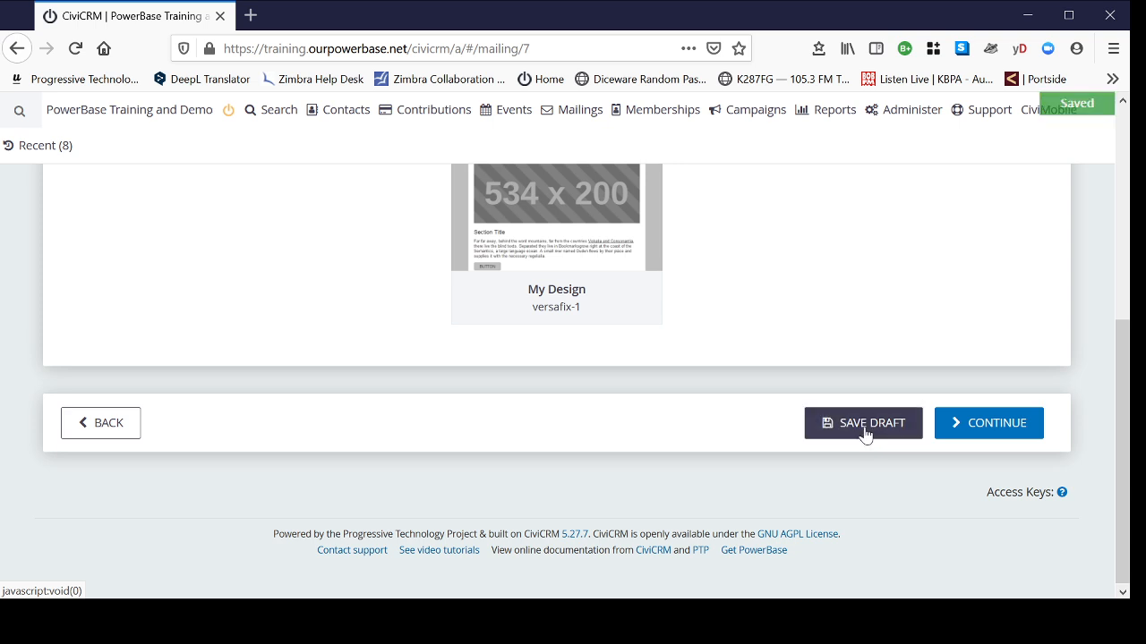
pyautogui.moveTo(573, 117)
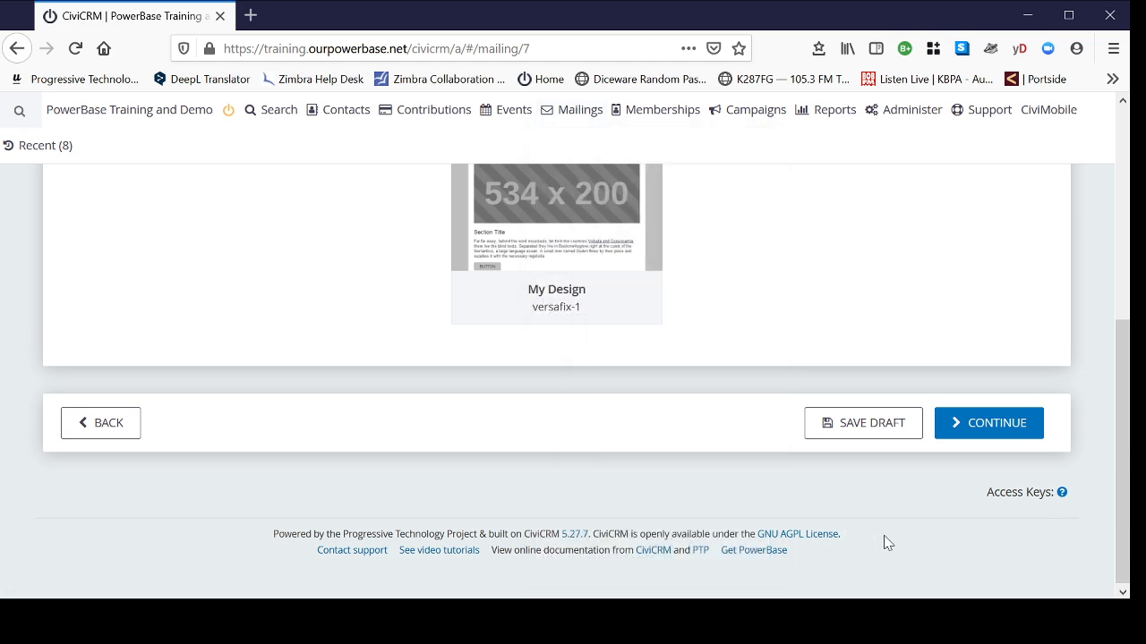
pyautogui.scroll(2, 806, 540)
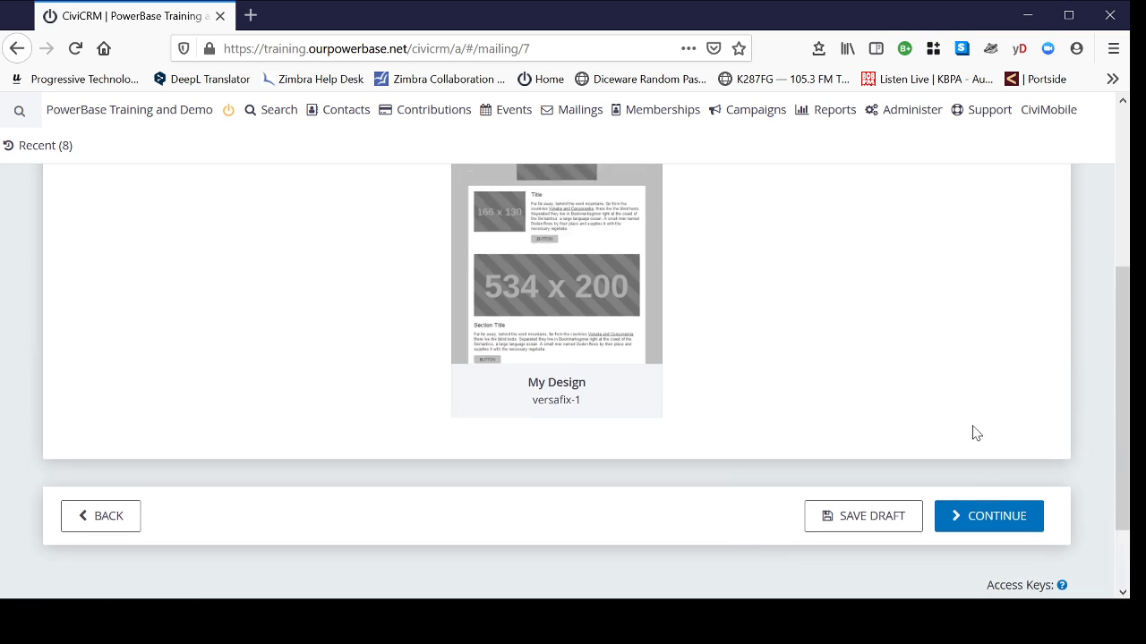
# - Continue to the Options step, glance at advanced mailing options, and choose Send immediately
pyautogui.click(993, 523)
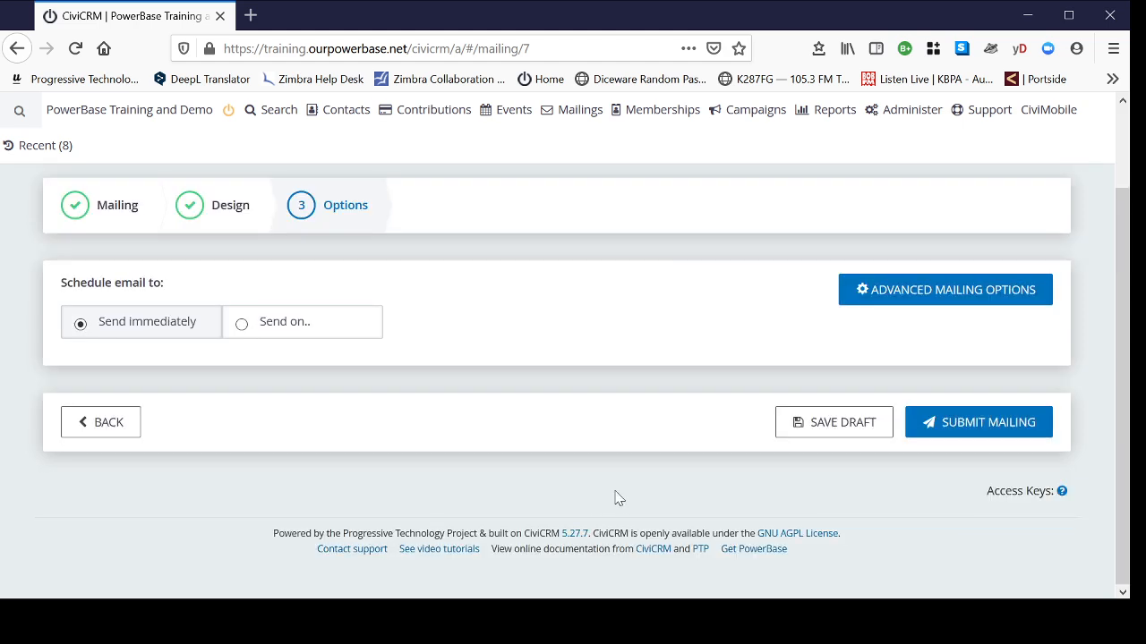
pyautogui.scroll(2, 618, 499)
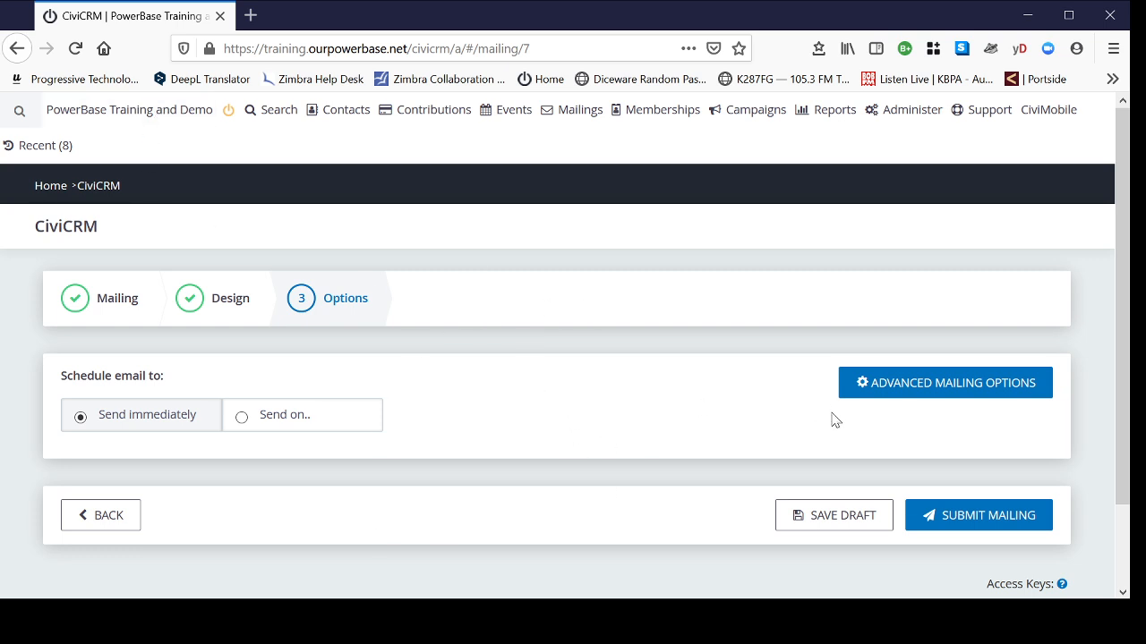
pyautogui.click(956, 392)
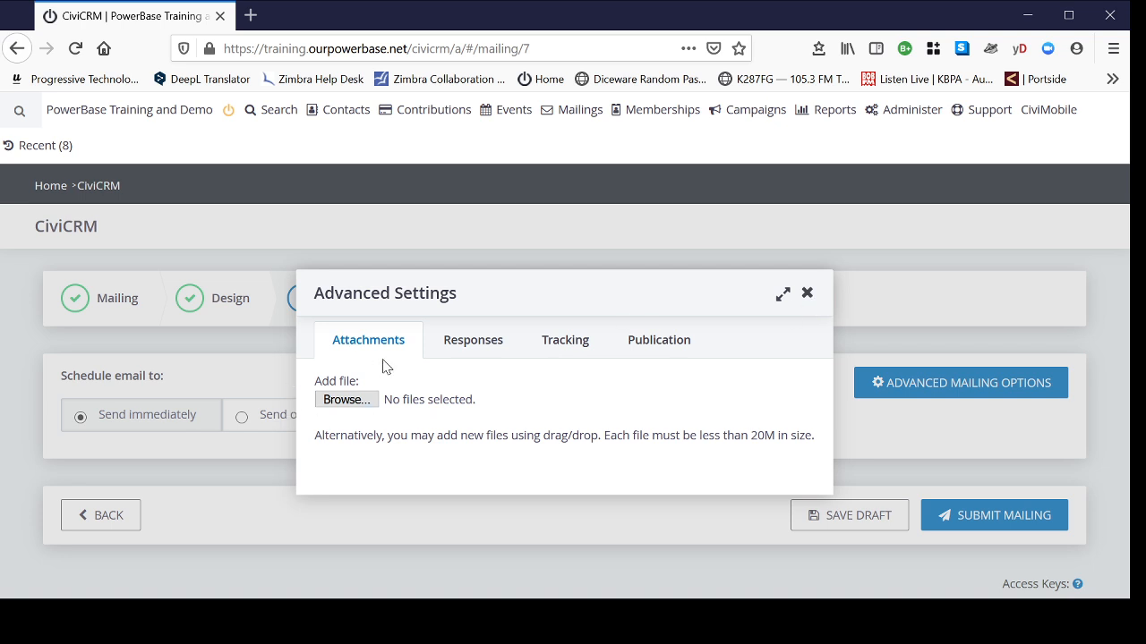
pyautogui.click(807, 295)
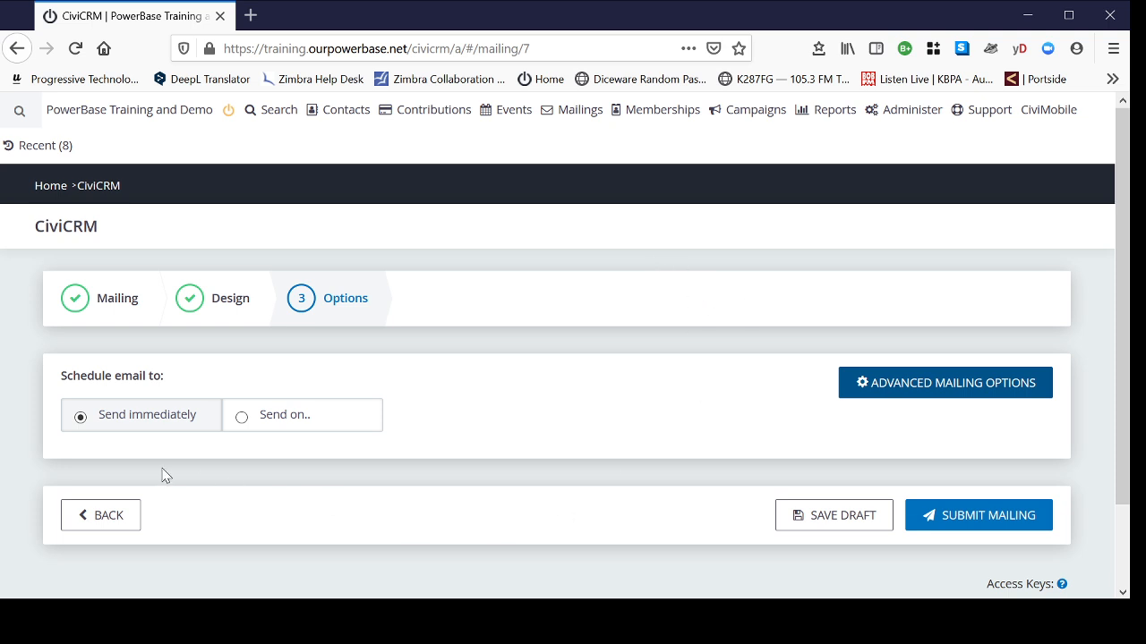
pyautogui.click(130, 422)
# - Choose 'Send on' for 12/10/2020 at 01:19PM and submit the mailing
pyautogui.click(289, 425)
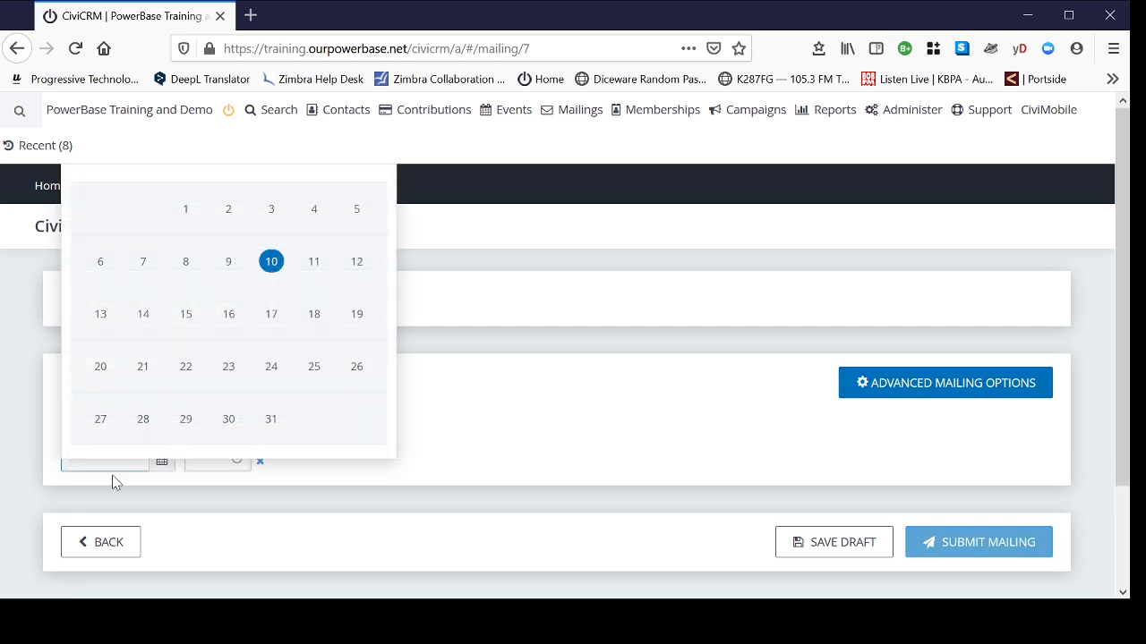
pyautogui.scroll(-2, 555, 430)
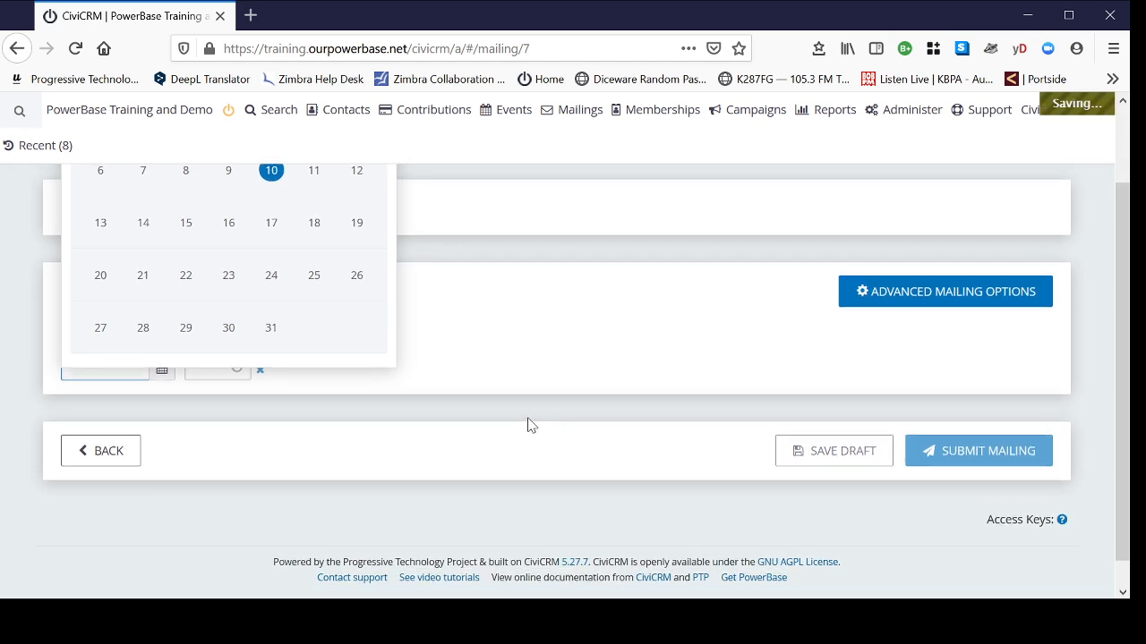
pyautogui.scroll(2, 529, 422)
pyautogui.click(260, 466)
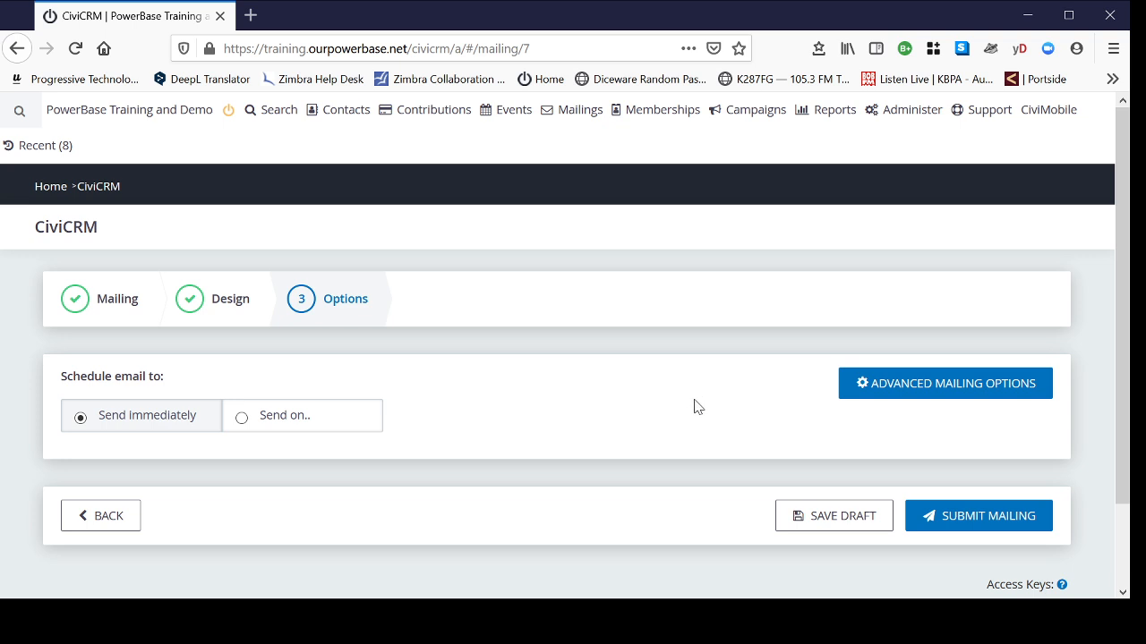
pyautogui.click(978, 517)
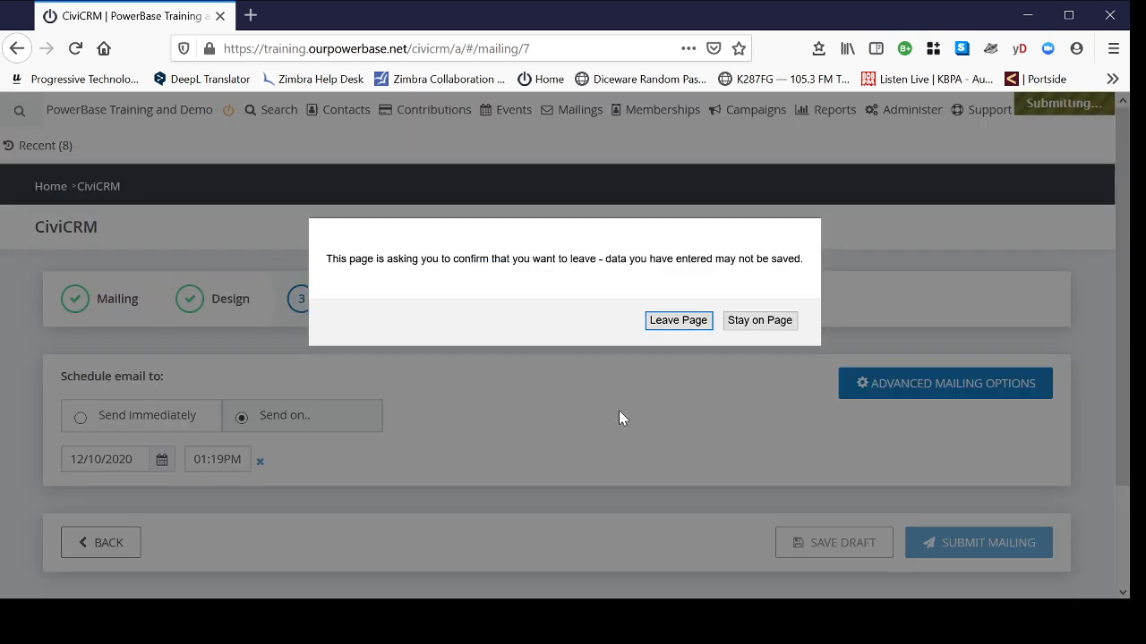
# - Confirm leaving the page and check Kernersville Newsletter December is Scheduled for Dec 10, 2020, 1:19 PM
pyautogui.click(688, 327)
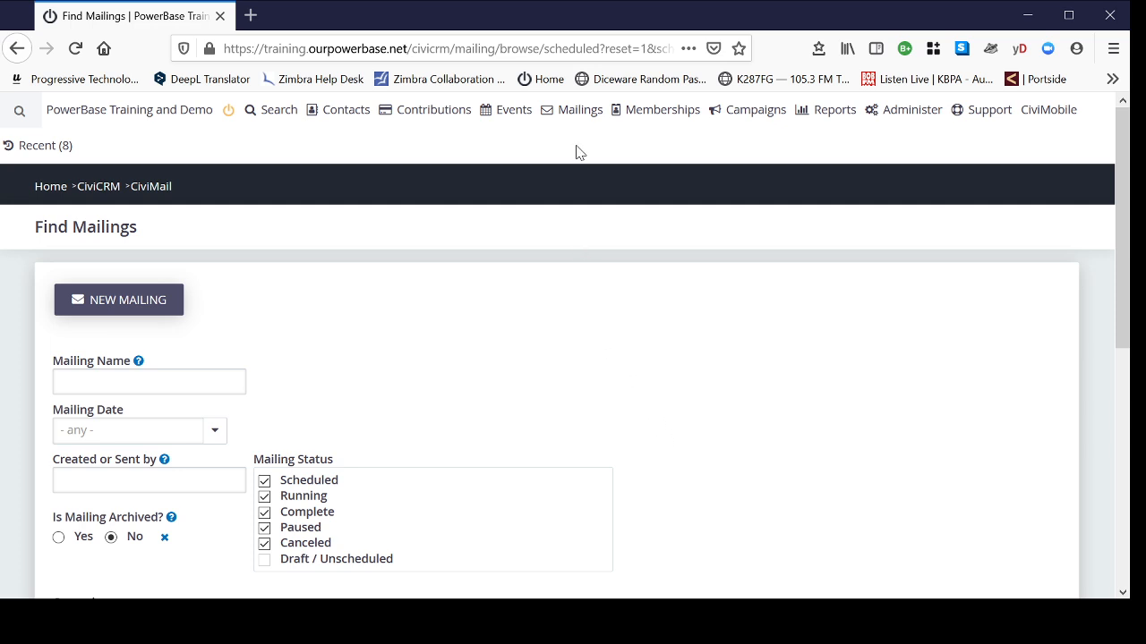
pyautogui.moveTo(582, 115)
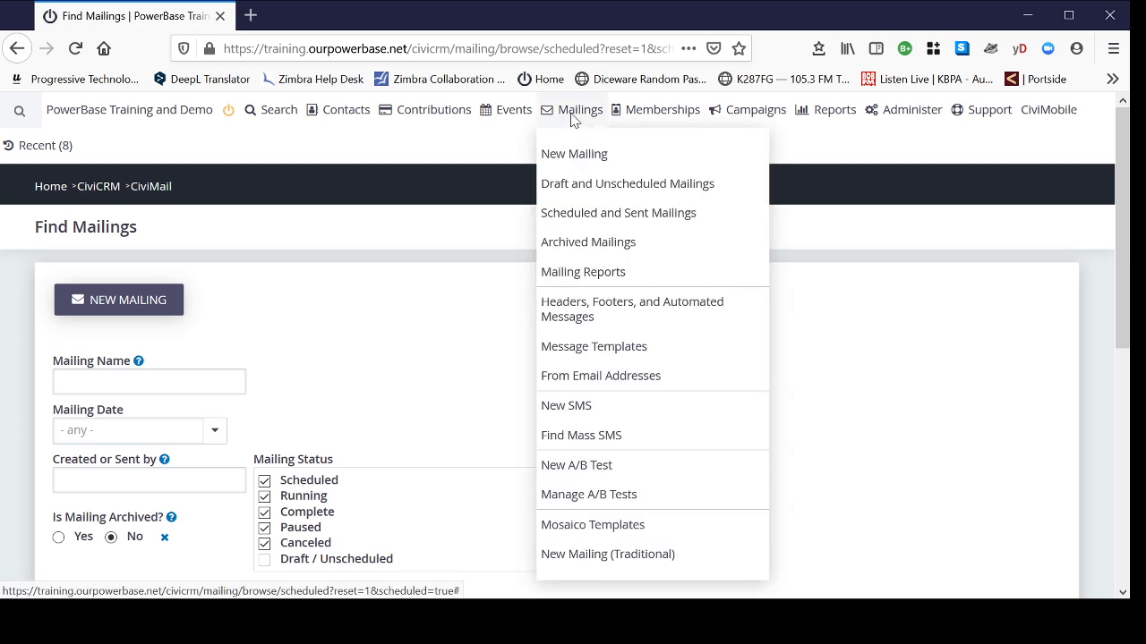
pyautogui.click(604, 218)
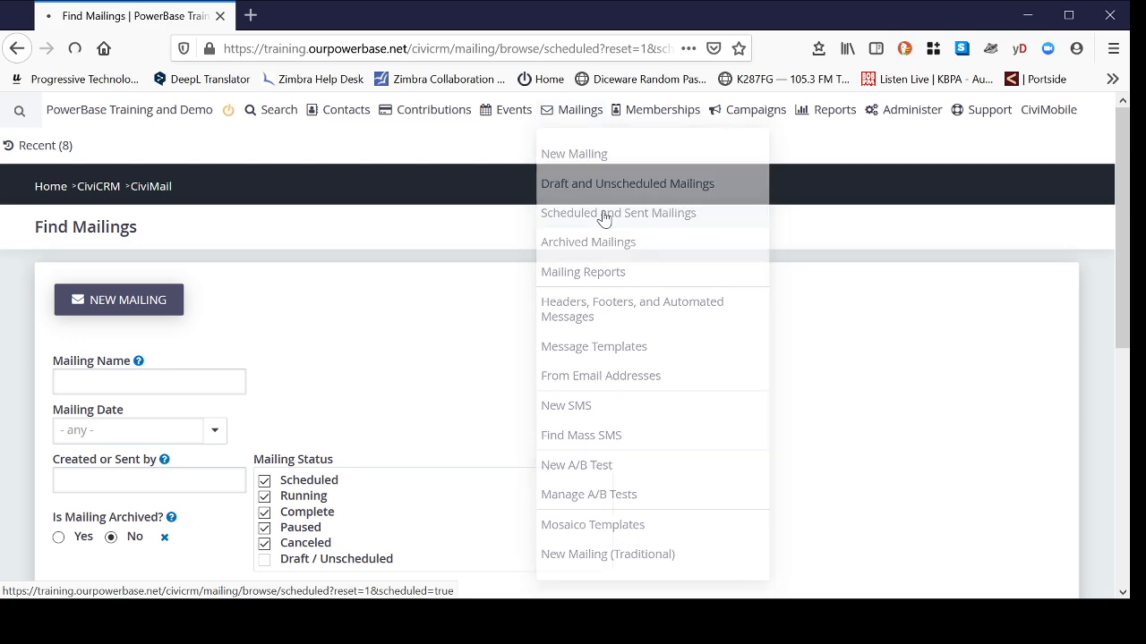
pyautogui.scroll(-5, 774, 312)
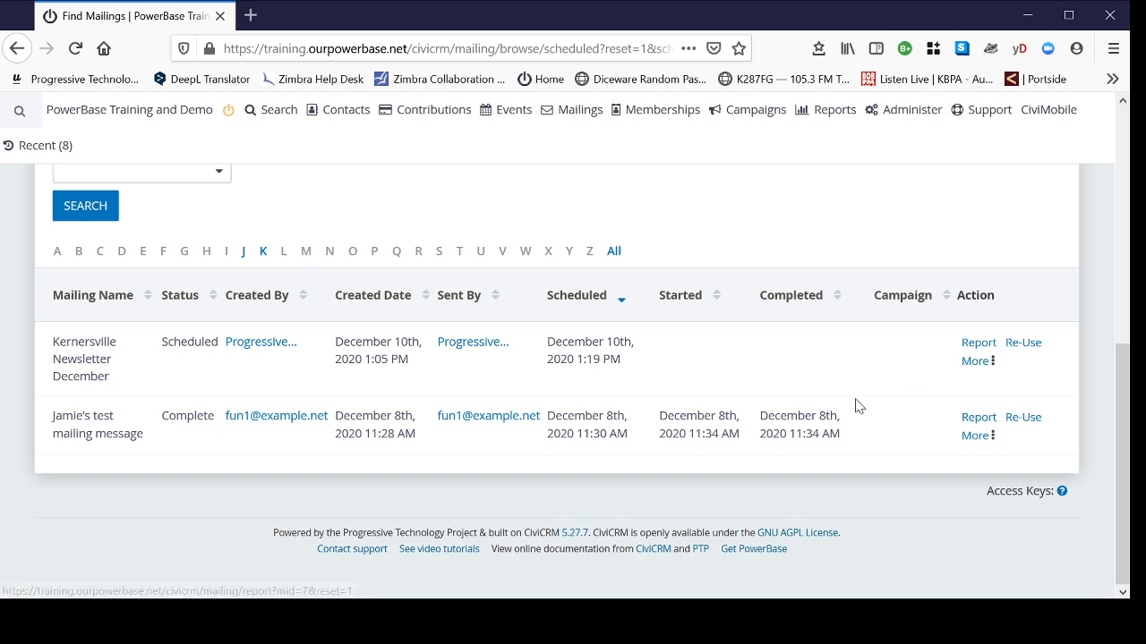
pyautogui.scroll(3, 857, 404)
pyautogui.scroll(1, 823, 362)
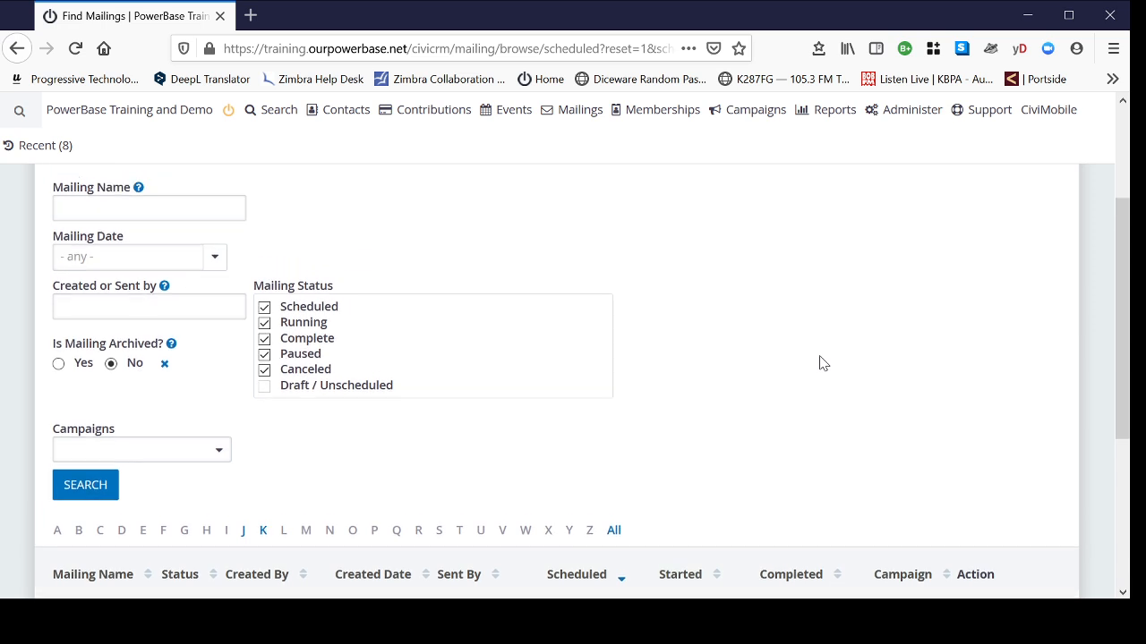